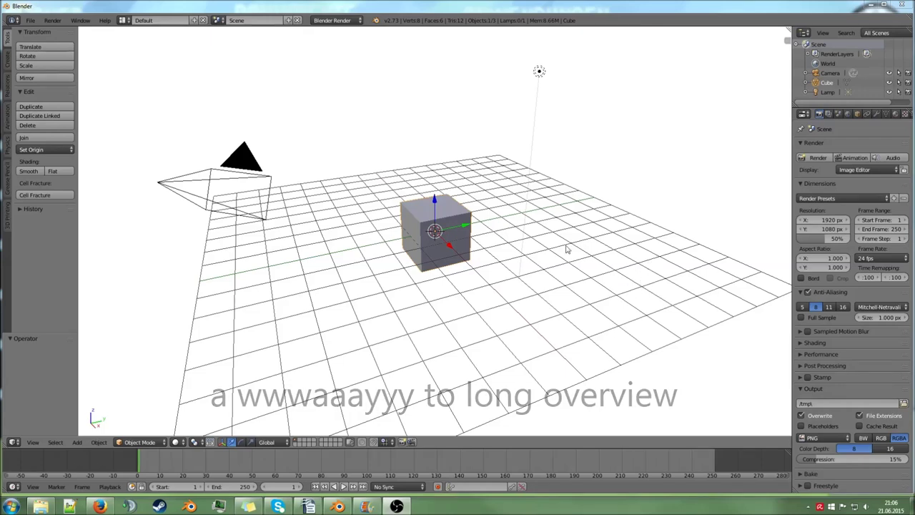
- Delete the default cube from the scene
middle_drag(447, 227, 496, 251)
scroll(473, 254, up, 2)
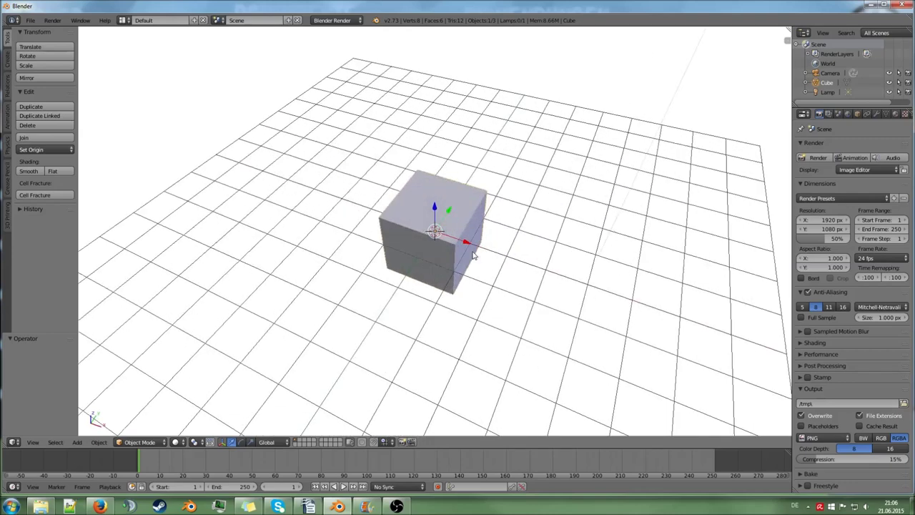
middle_drag(510, 278, 530, 269)
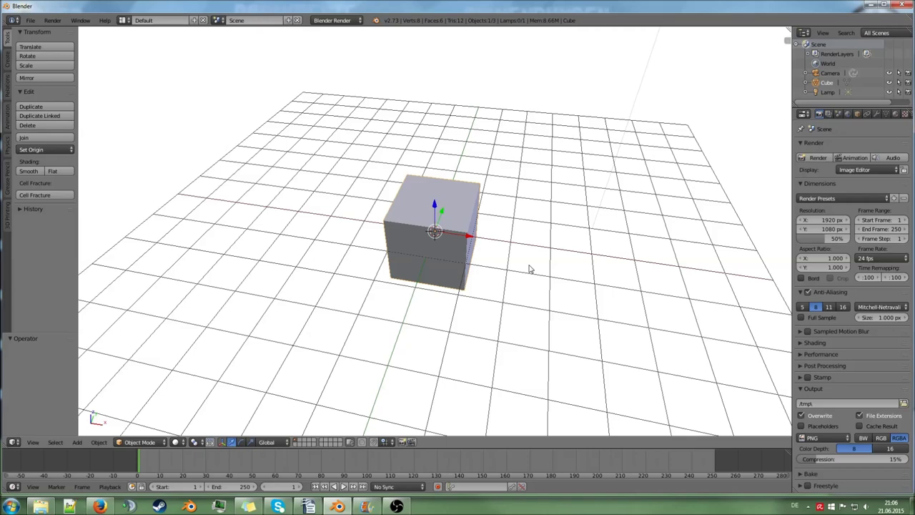
middle_drag(552, 205, 527, 236)
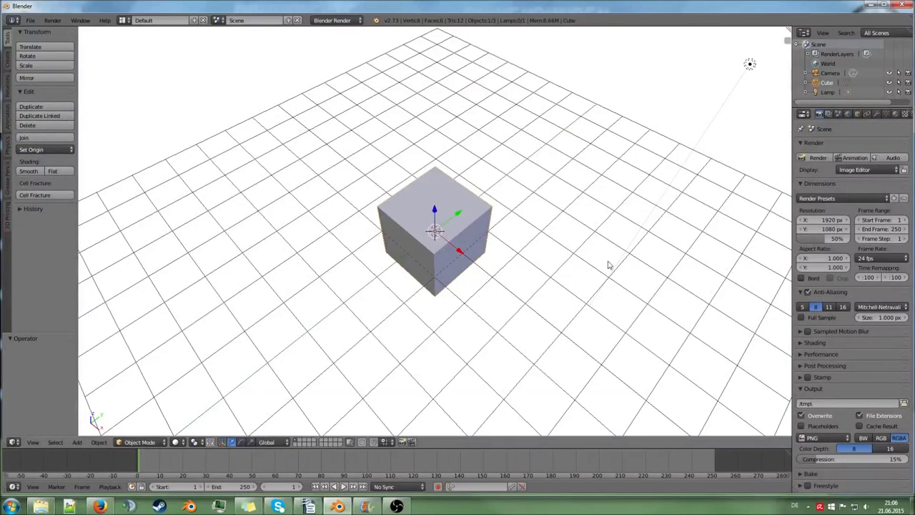
middle_drag(553, 215, 479, 226)
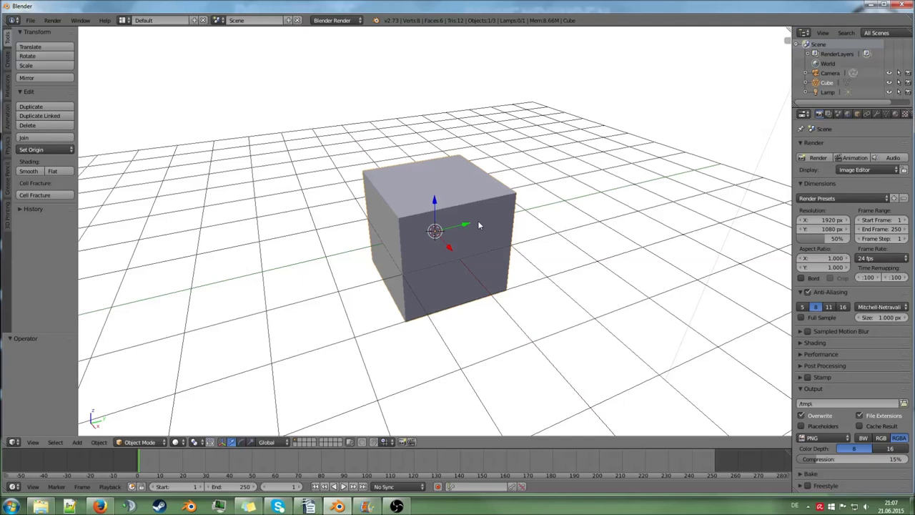
mouse_move(499, 237)
middle_down()
mouse_move(510, 248)
mouse_move(512, 236)
mouse_move(493, 251)
middle_up()
key(x)
click(500, 254)
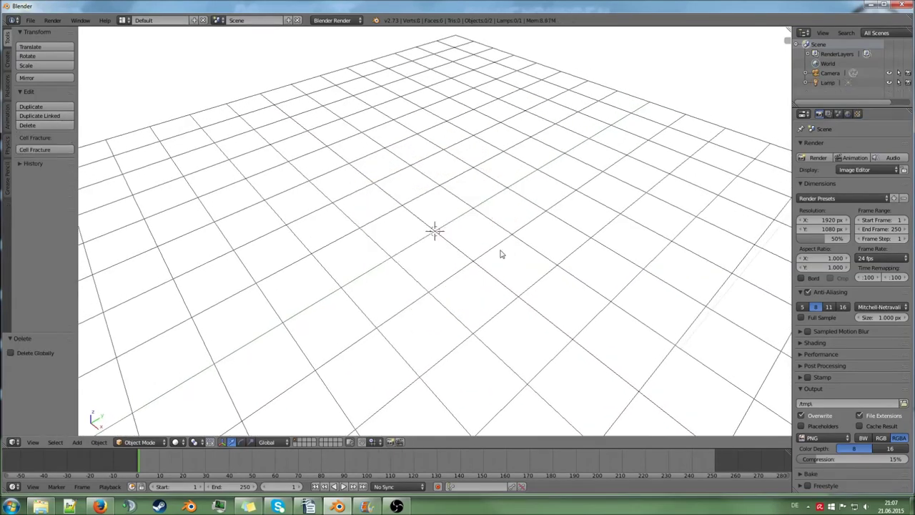
- Add a UV Sphere mesh, then delete it again
key(shift+a)
mouse_move(498, 249)
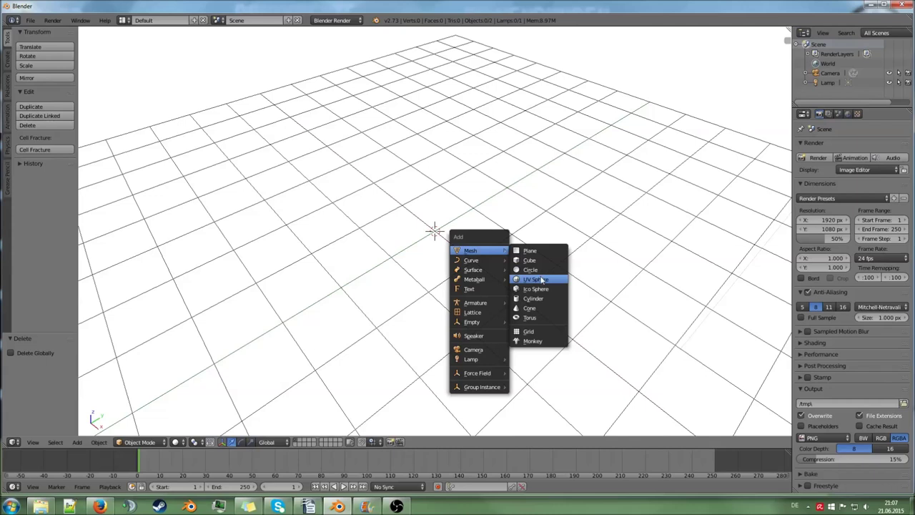
click(541, 280)
key(x)
click(503, 260)
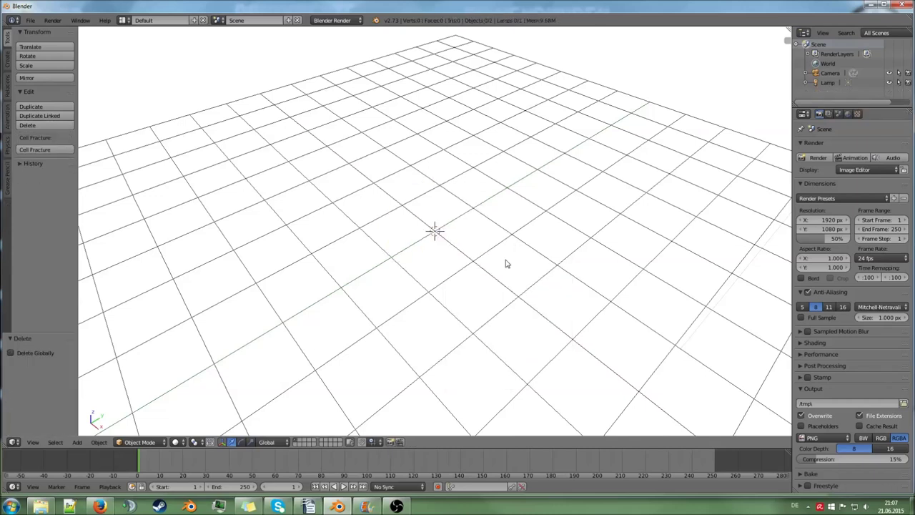
- Add a Monkey mesh (Suzanne) at the scene origin
key(shift+a)
mouse_move(500, 266)
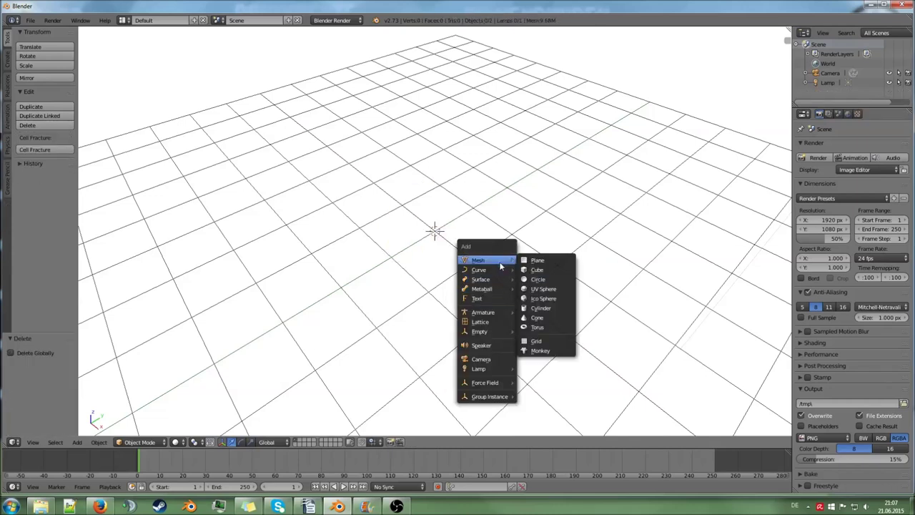
click(556, 351)
middle_drag(557, 353, 550, 303)
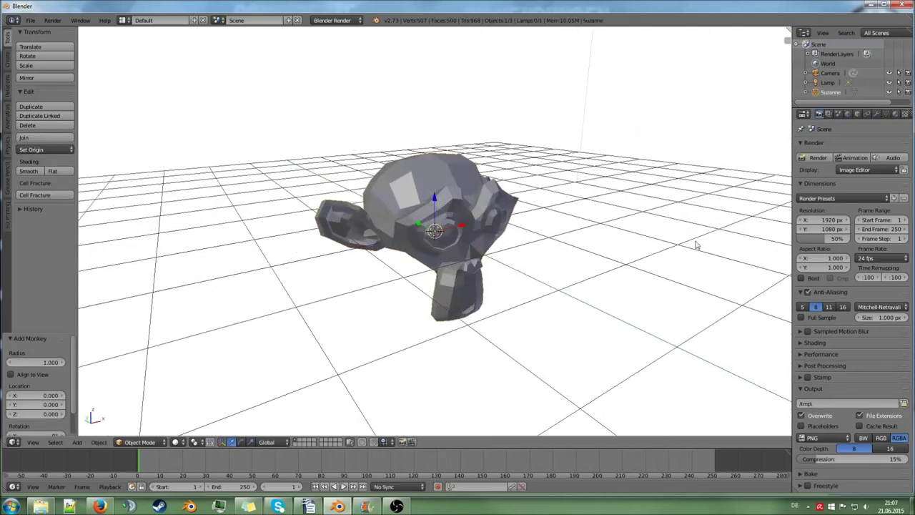
- Add a Decimate modifier to the monkey head
click(877, 115)
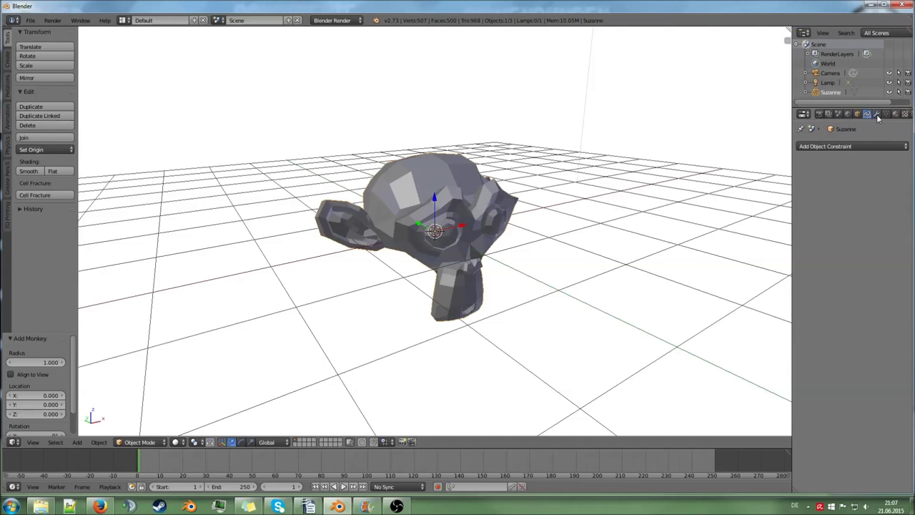
click(858, 146)
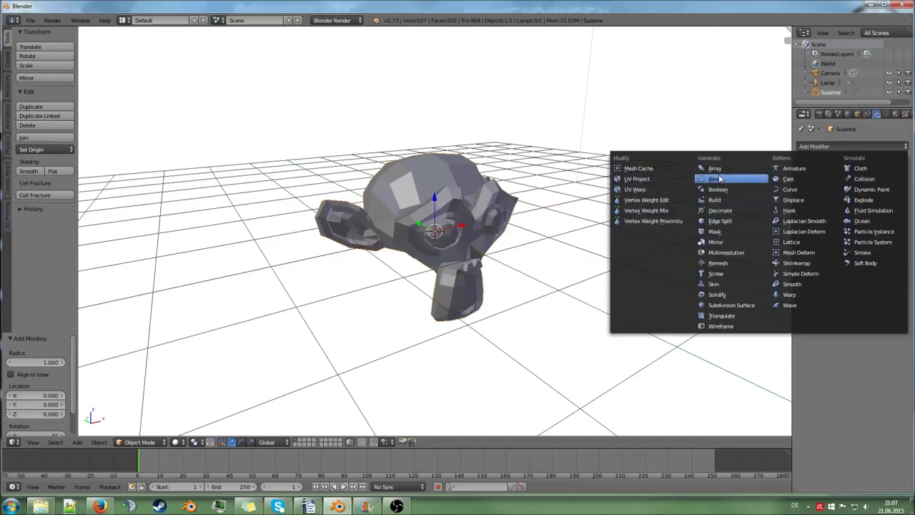
click(728, 212)
mouse_move(708, 219)
middle_down()
mouse_move(613, 207)
mouse_move(700, 205)
middle_up()
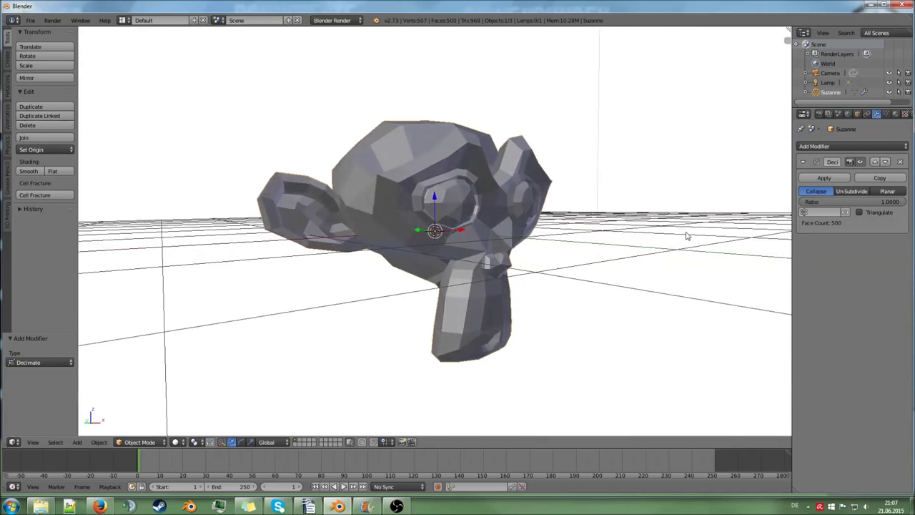
- Vary the Decimate ratio through 0.53, 0.18, 0.10 and 0.06, settling at 0.18
drag(904, 204, 820, 203)
middle_drag(607, 173, 500, 183)
drag(823, 204, 815, 203)
middle_drag(565, 208, 622, 247)
mouse_move(855, 203)
mouse_down()
mouse_move(841, 203)
mouse_move(900, 203)
mouse_move(852, 203)
mouse_up()
middle_drag(558, 179, 536, 181)
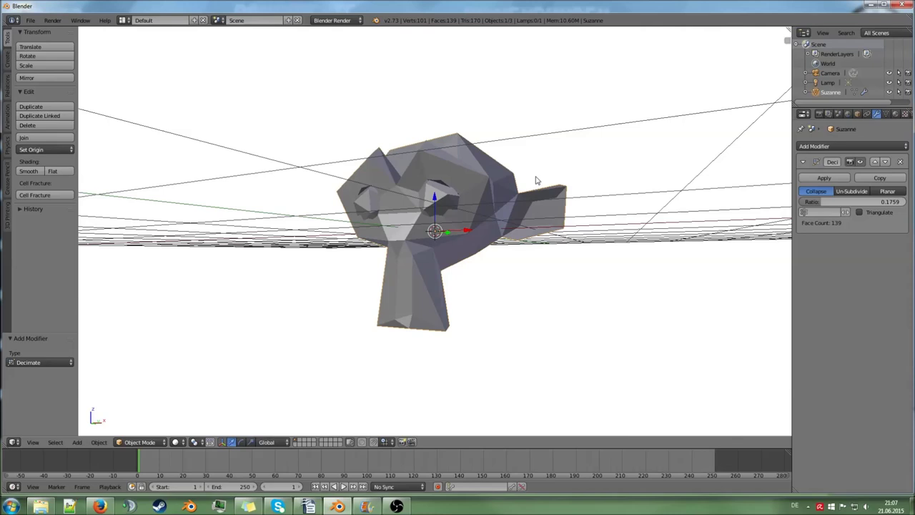
- Switch Decimate to Planar, raise Angle Limit to 46°, then remove the modifier
click(888, 191)
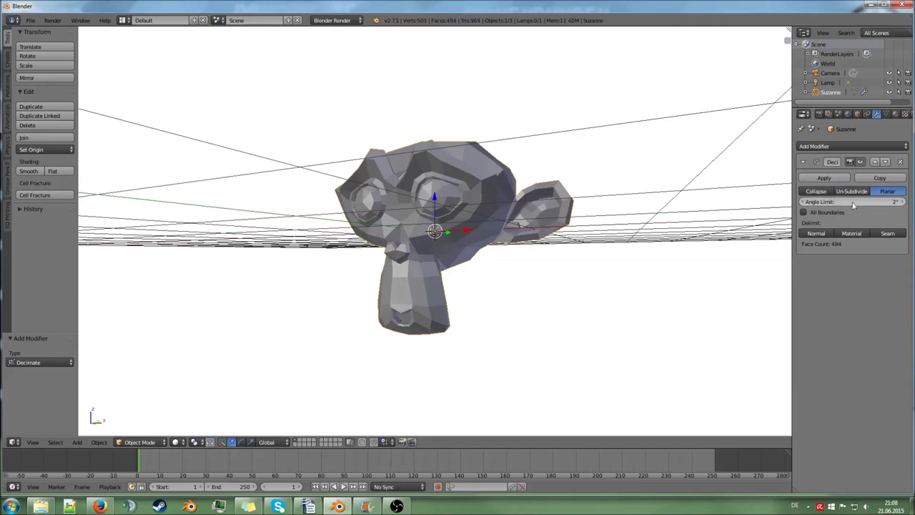
drag(905, 203, 906, 203)
middle_drag(543, 228, 579, 200)
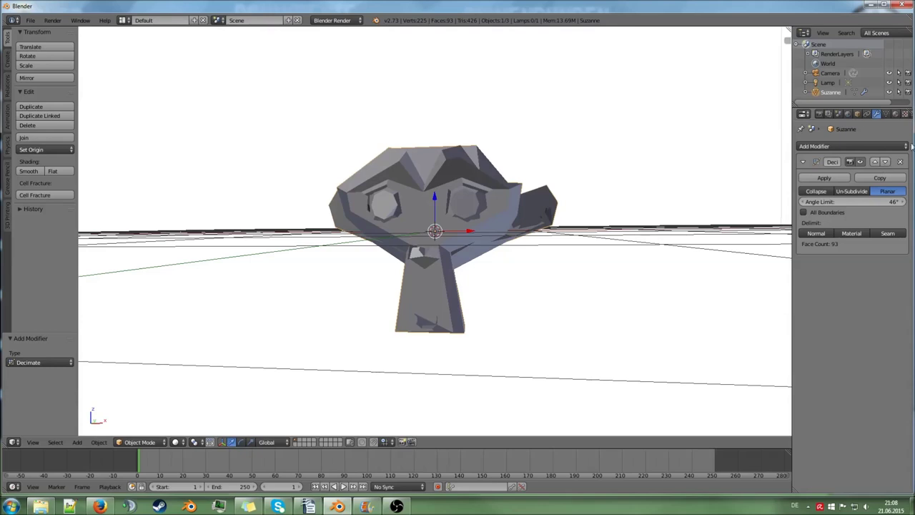
click(901, 161)
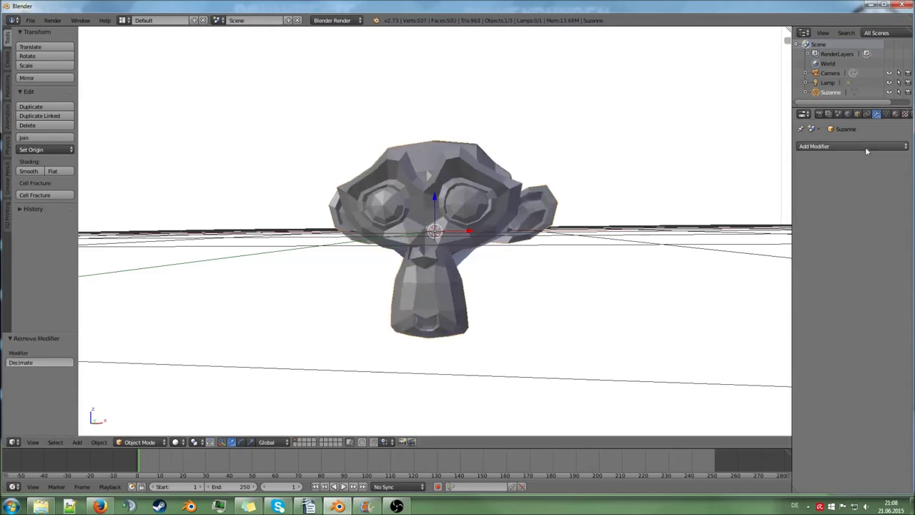
middle_drag(589, 226, 586, 253)
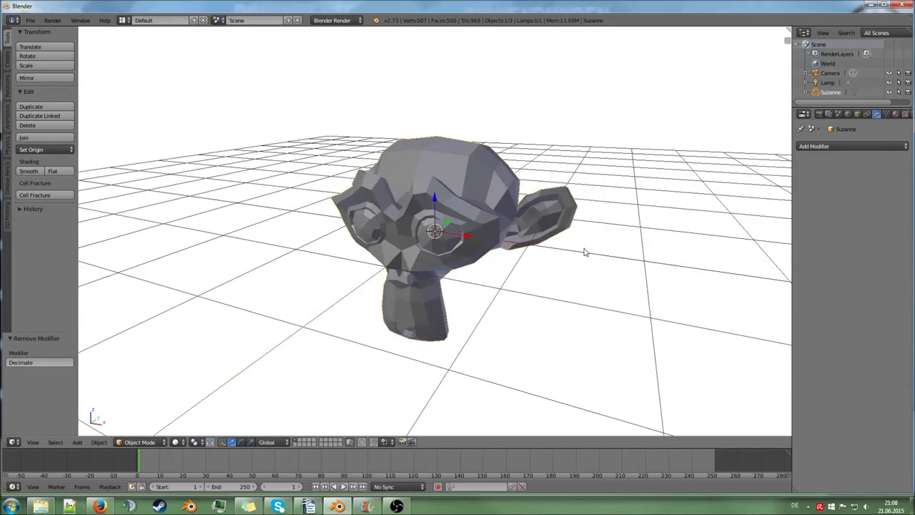
- Delete Suzanne and open the 3D viewport's side properties panel
key(x)
click(493, 231)
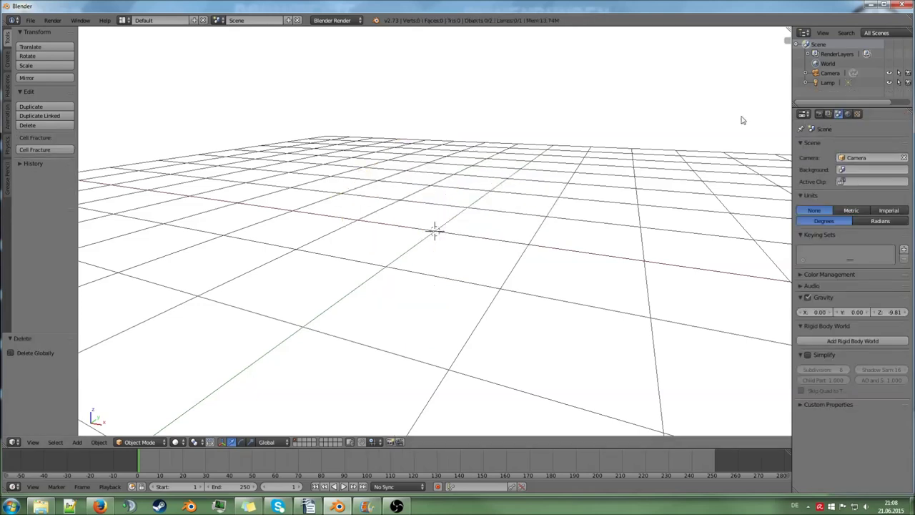
middle_drag(535, 167, 643, 95)
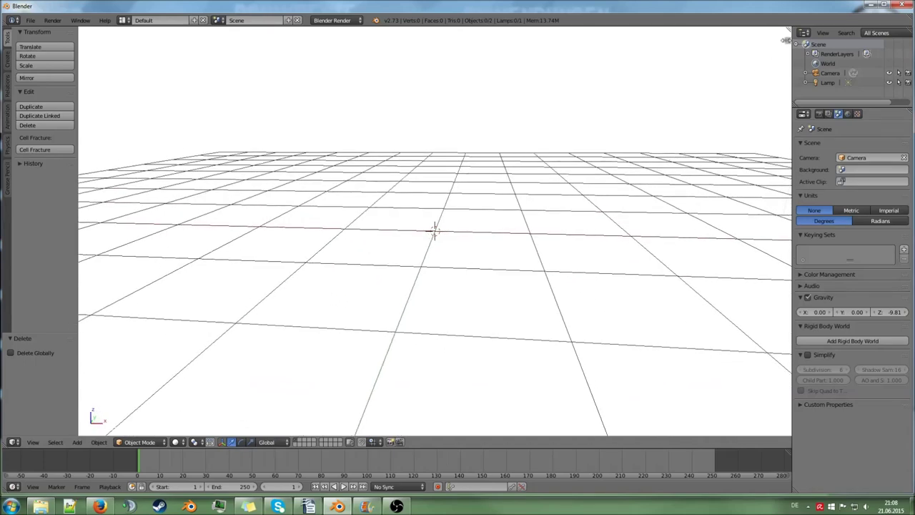
click(786, 41)
middle_drag(643, 171, 490, 124)
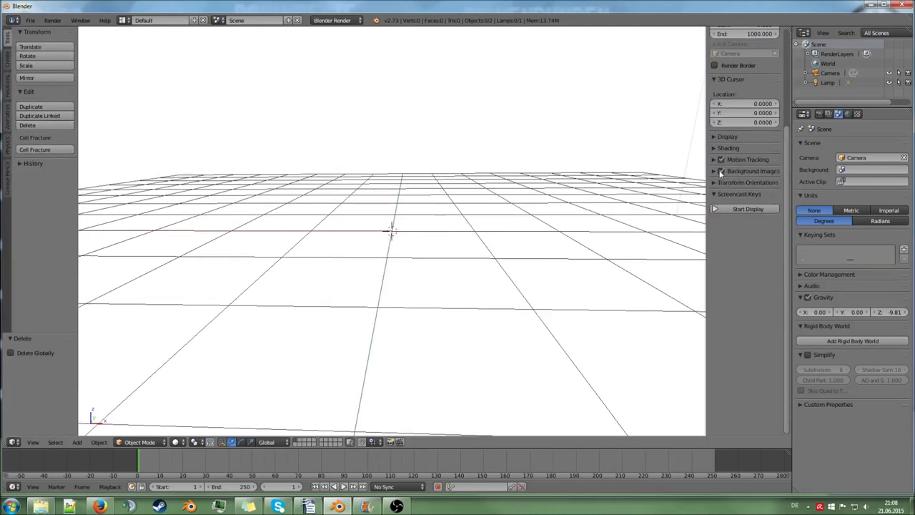
- Load the Cessna 120 & 140 blueprint as a new background image
click(714, 171)
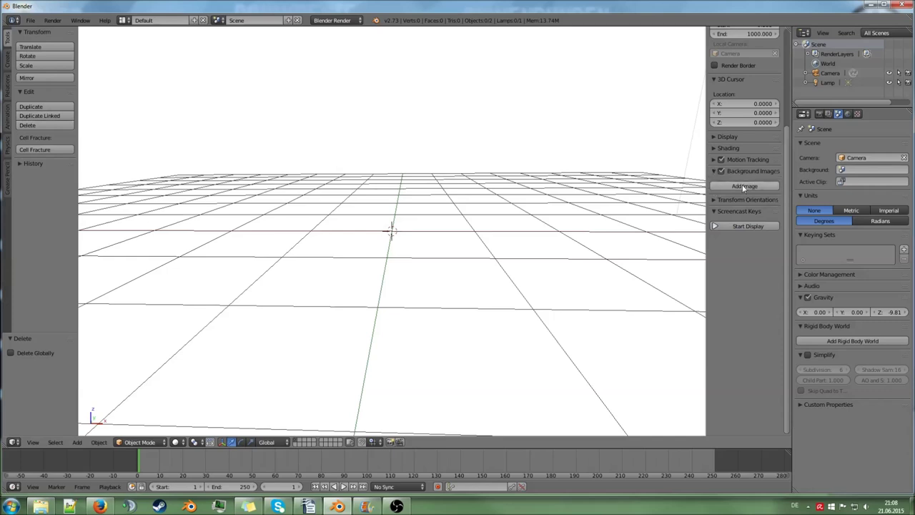
click(745, 186)
click(750, 243)
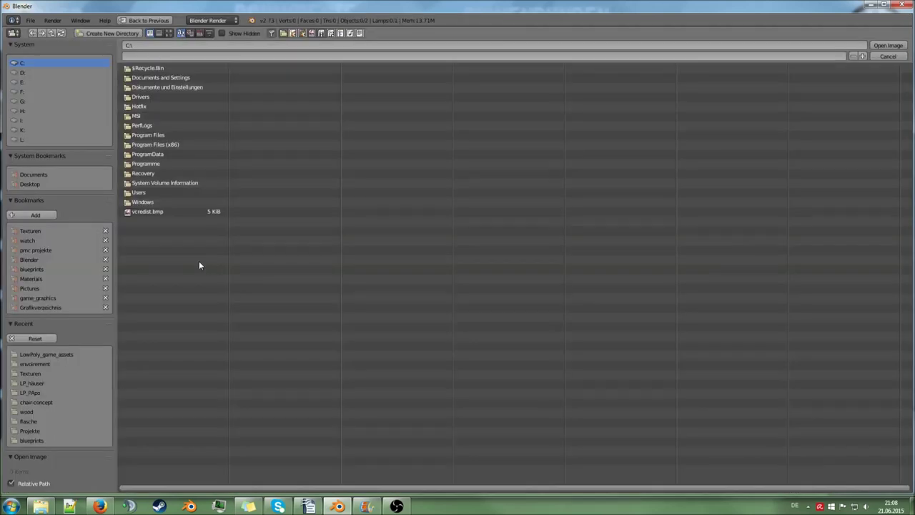
click(32, 269)
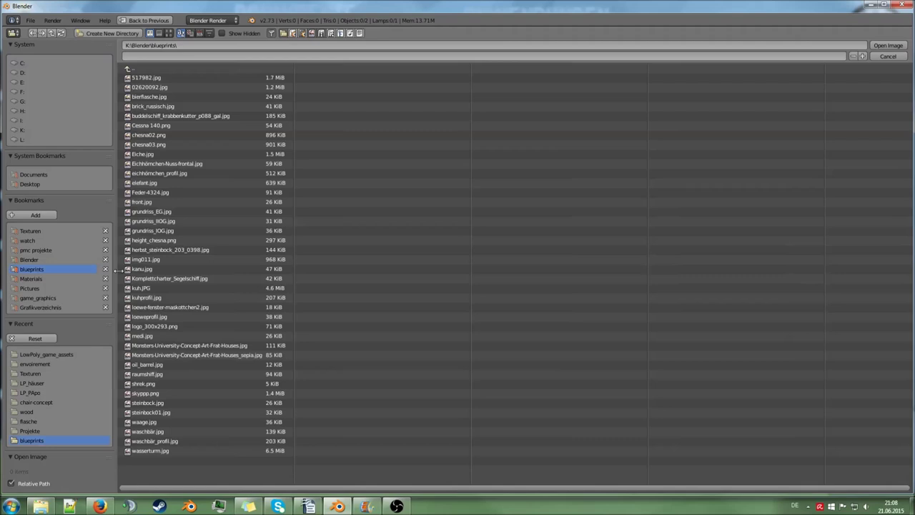
double_click(165, 125)
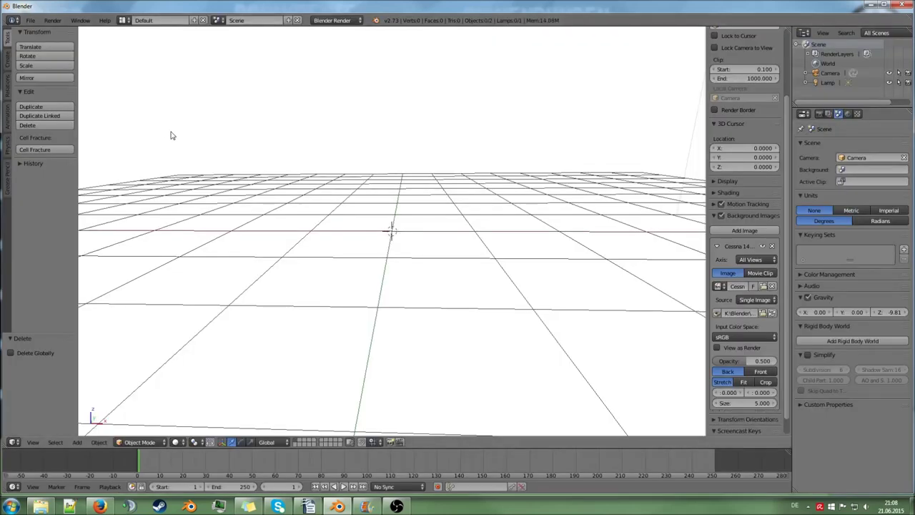
- Check the blueprint in top and underside orthographic views, then return to perspective
key(KP_7)
scroll(283, 35, down, 3)
middle_drag(283, 36, 364, 267)
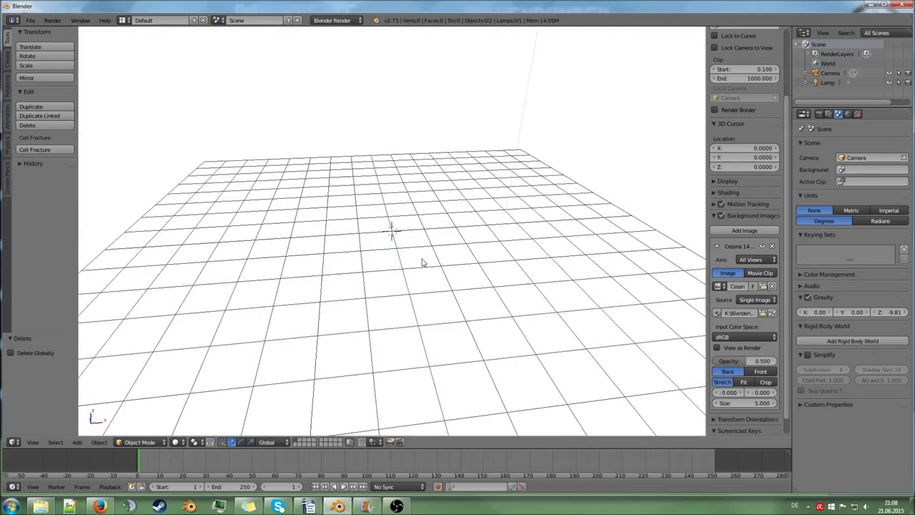
key(KP_7)
key(ctrl+KP_7)
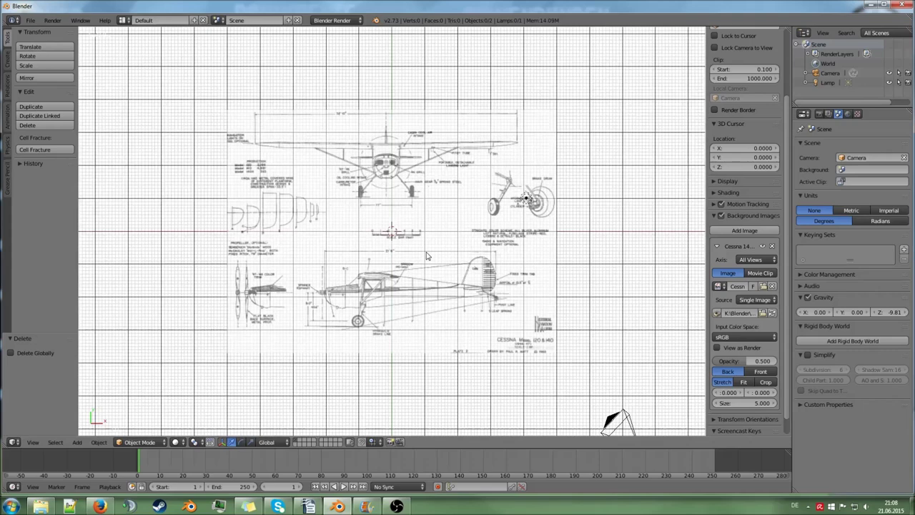
key(KP_7)
key(ctrl+KP_7)
key(KP_7)
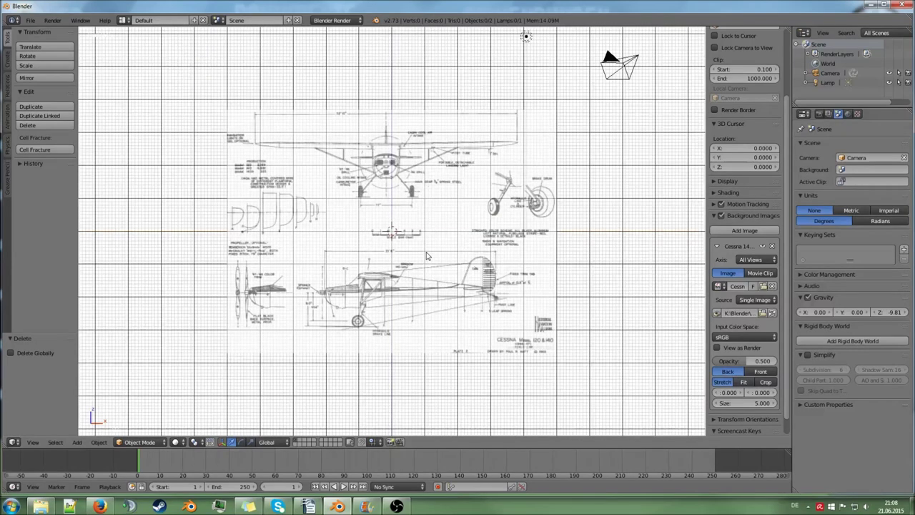
scroll(430, 249, up, 5)
scroll(429, 249, down, 3)
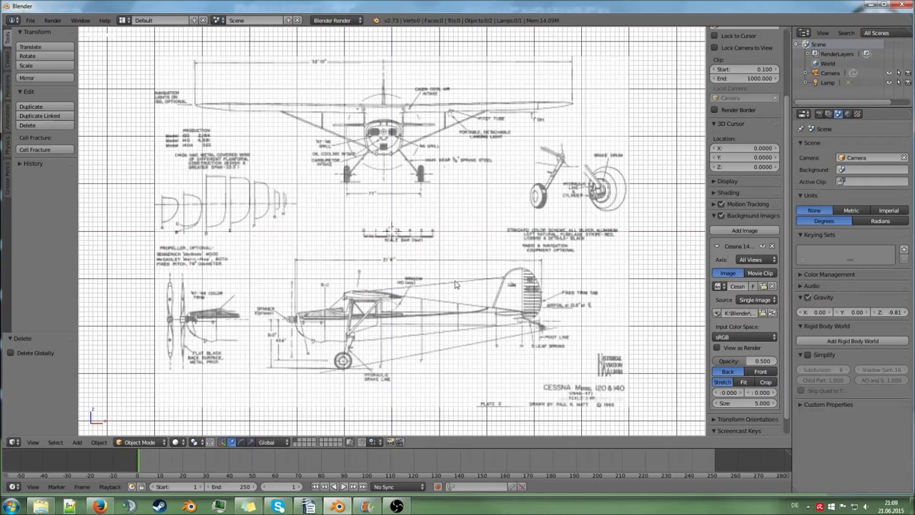
mouse_move(463, 223)
middle_down()
mouse_move(432, 250)
mouse_move(447, 220)
middle_up()
key(KP_7)
middle_drag(537, 224, 534, 223)
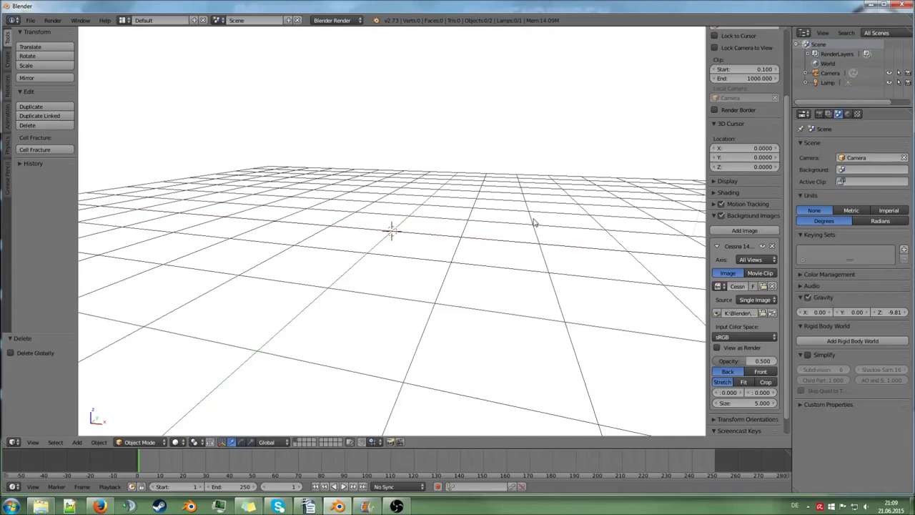
middle_drag(544, 208, 523, 232)
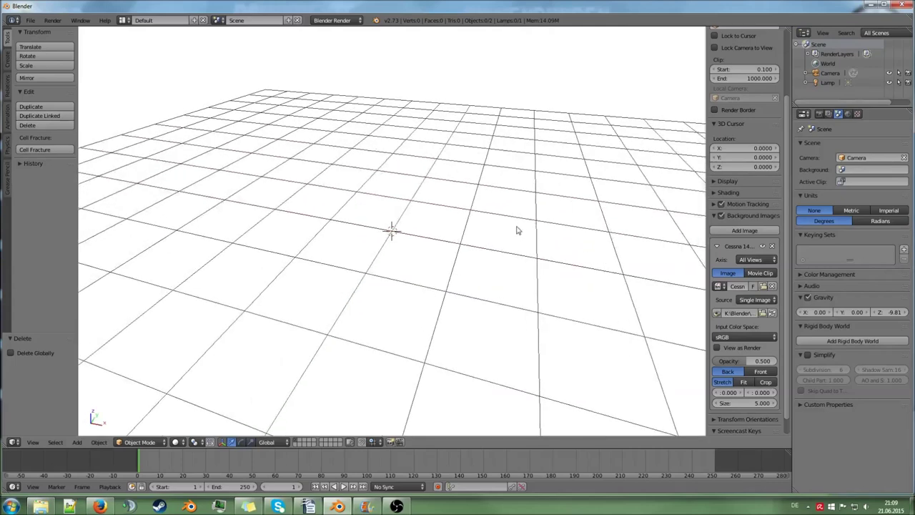
- Add a plane and scale it up 8 times
key(shift+a)
mouse_move(516, 226)
click(556, 226)
key(s)
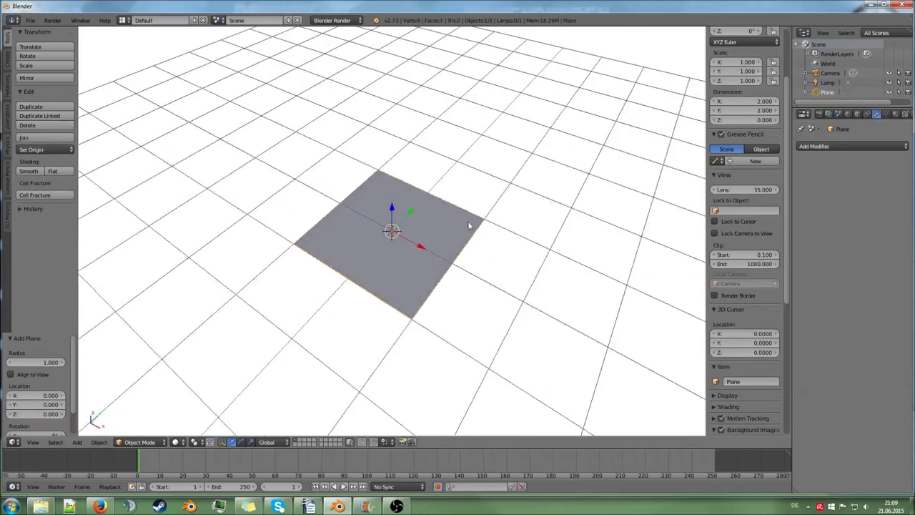
key(8)
key(Return)
scroll(467, 220, down, 5)
middle_drag(503, 193, 571, 203)
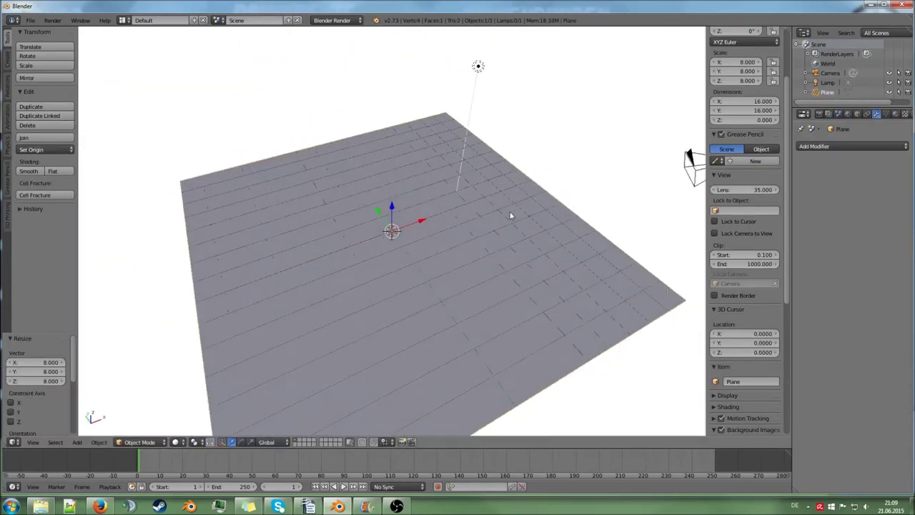
- Subdivide the plane's mesh in Edit Mode with 10 cuts
key(Tab)
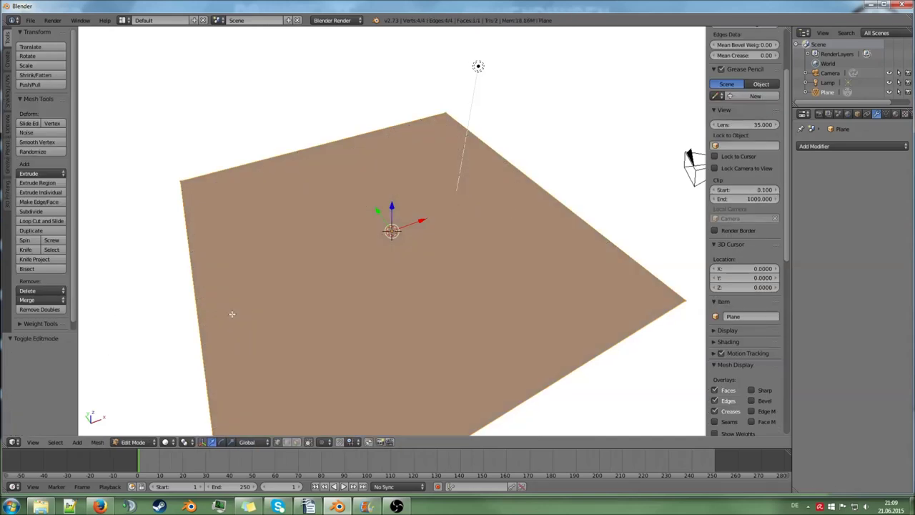
key(w)
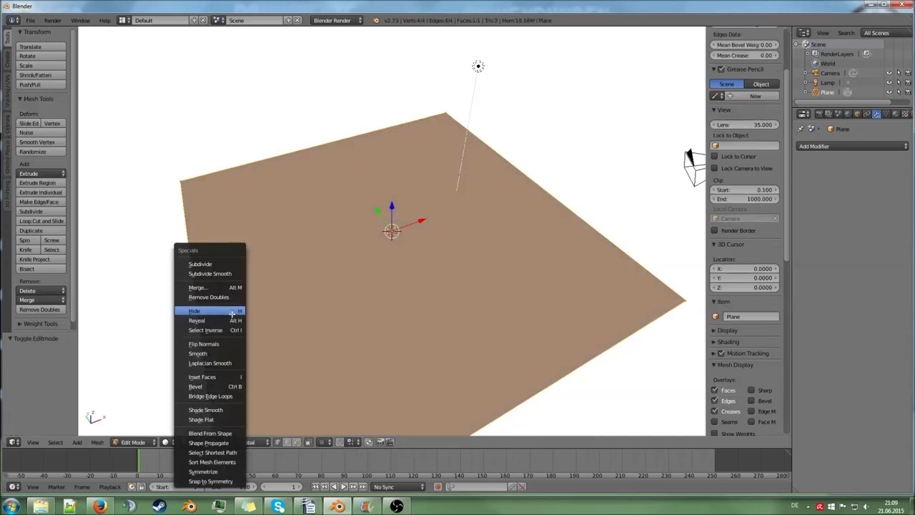
click(225, 264)
drag(50, 331, 22, 194)
click(40, 223)
text(10)
key(Return)
- Raise the subdivision fractal to 0.260 for bumpy terrain and return to Object Mode
middle_drag(239, 218, 131, 261)
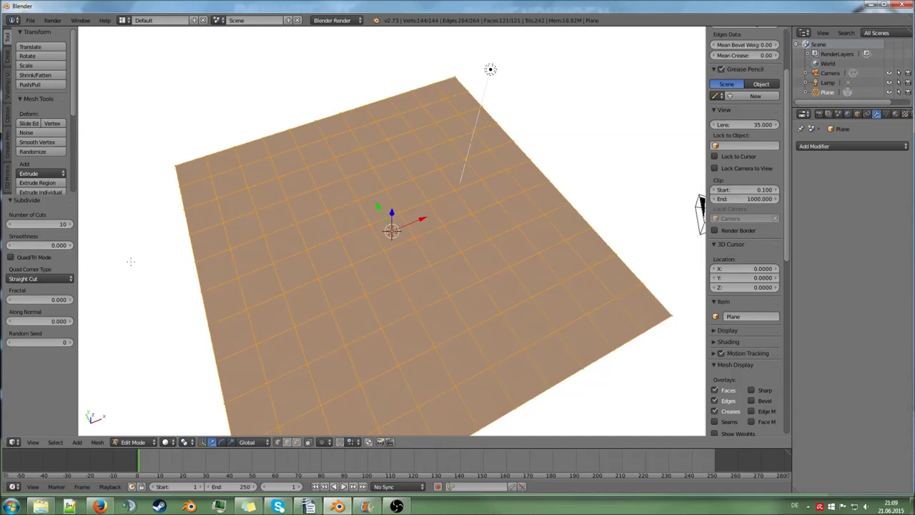
click(46, 300)
drag(47, 300, 61, 300)
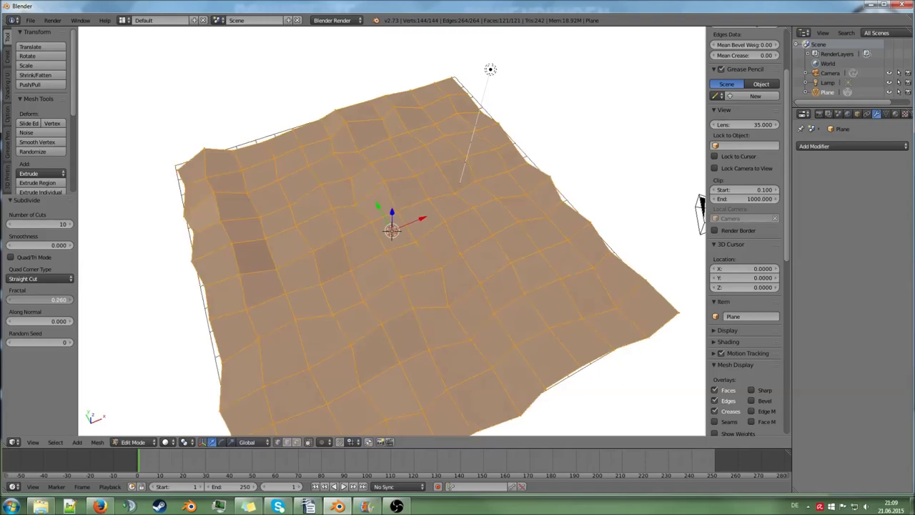
middle_drag(315, 286, 456, 279)
key(Tab)
click(336, 20)
- Switch to Cycles Render and create a new material for the plane
click(347, 54)
click(894, 115)
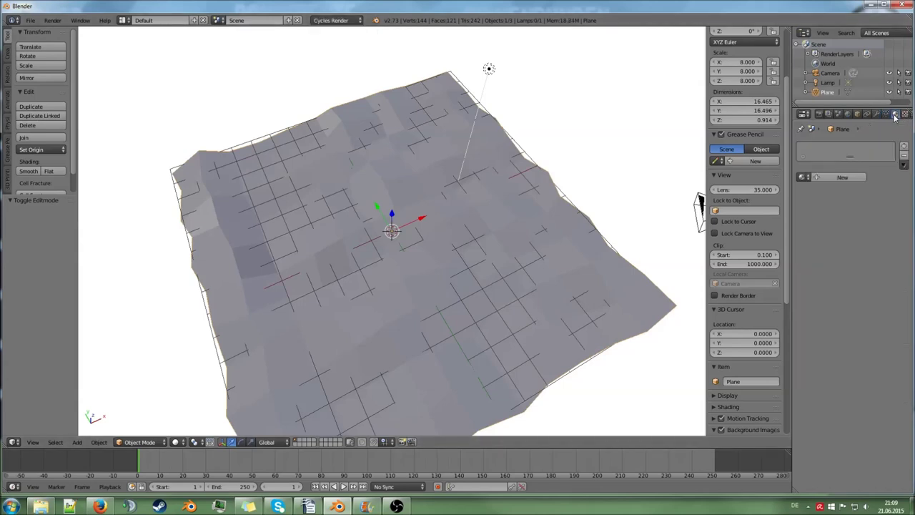
click(844, 177)
click(863, 247)
click(828, 176)
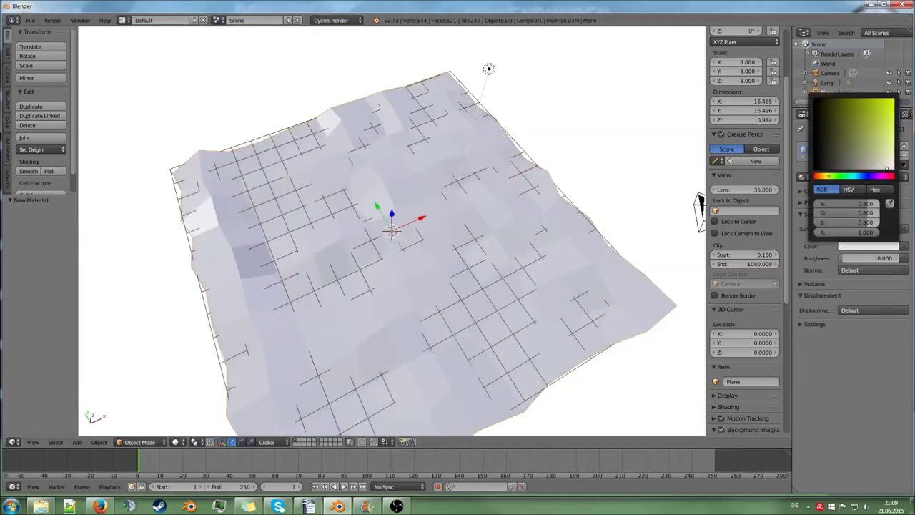
- Preview with Material viewport shading and tune the terrain's material colour to green
click(175, 441)
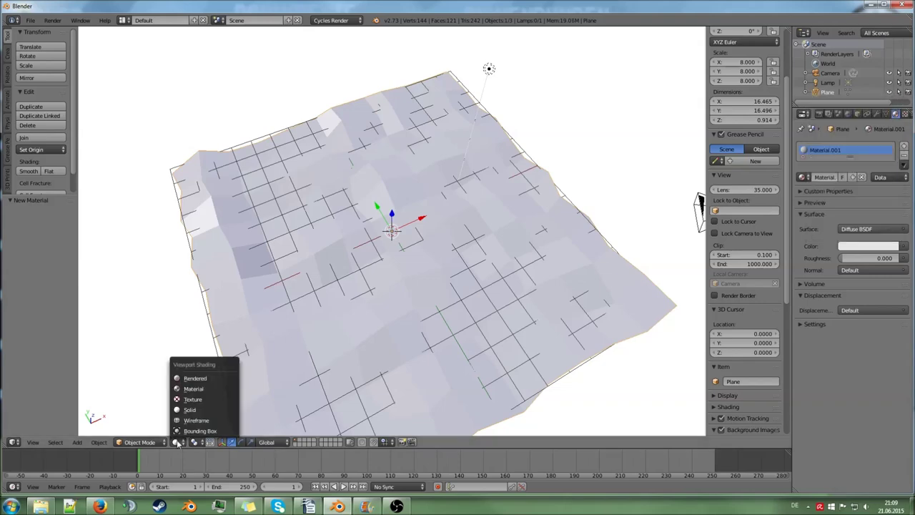
click(203, 392)
middle_drag(371, 383, 386, 336)
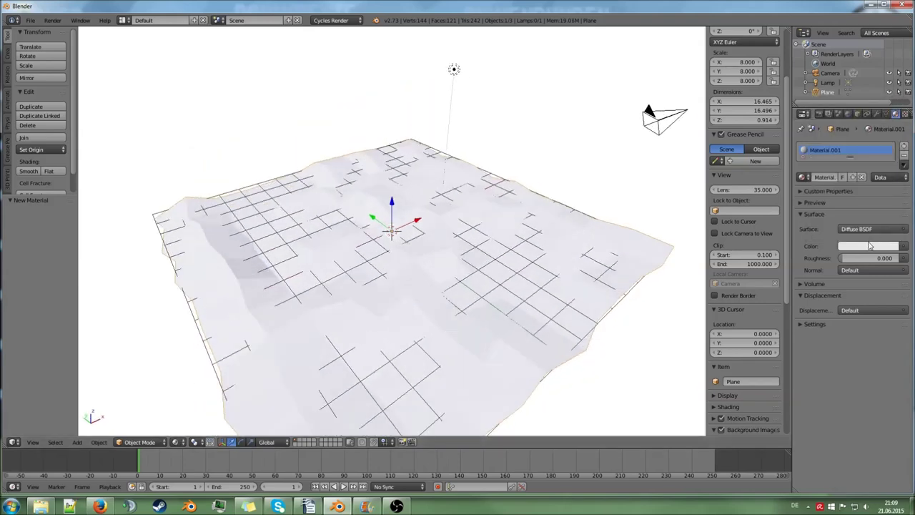
click(866, 246)
drag(829, 176, 841, 176)
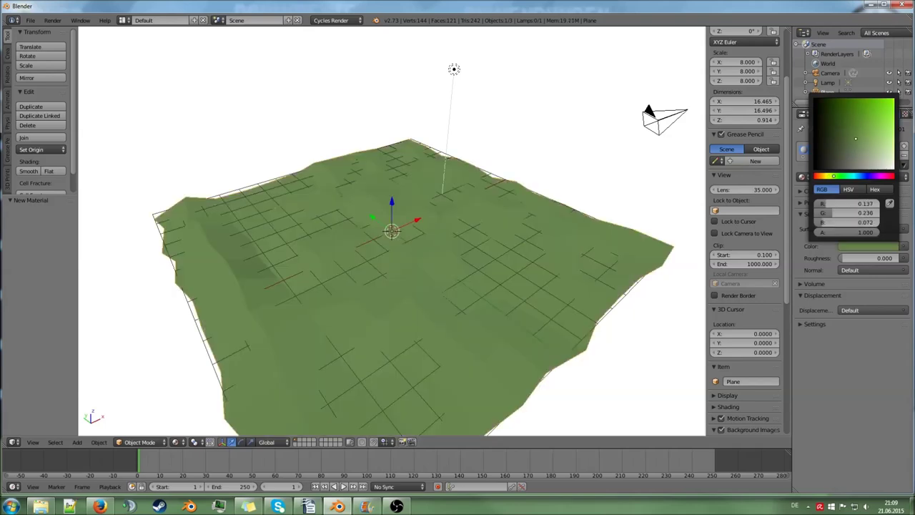
middle_drag(478, 254, 424, 268)
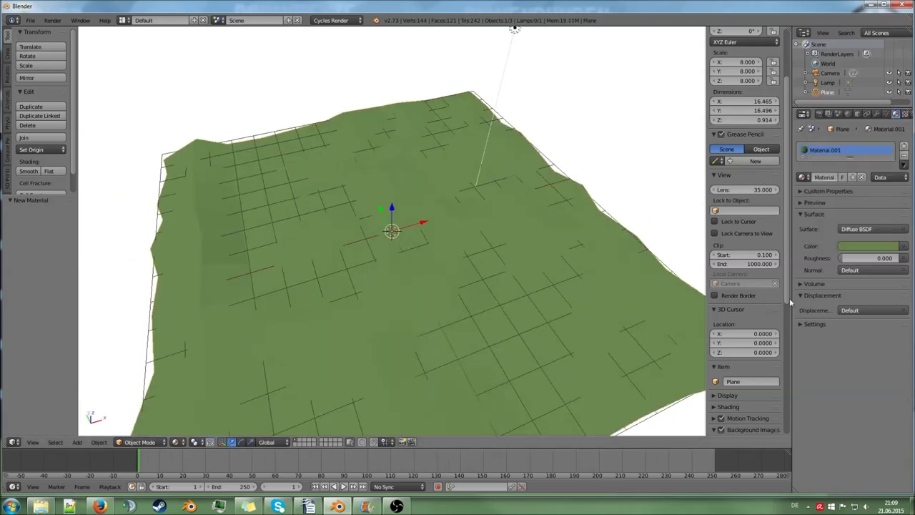
click(872, 245)
click(832, 177)
middle_drag(556, 333, 576, 323)
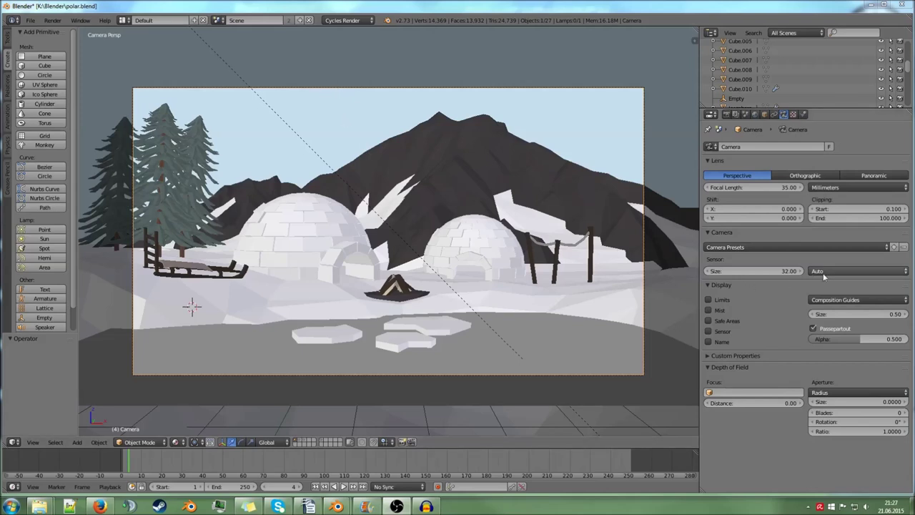
- Toggle the Golden and Thirds composition guides, leaving Thirds on
click(849, 303)
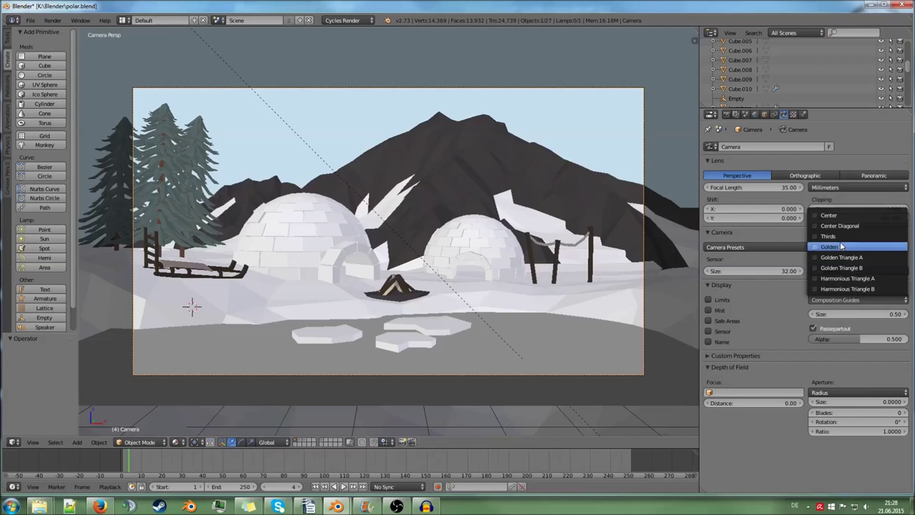
click(840, 248)
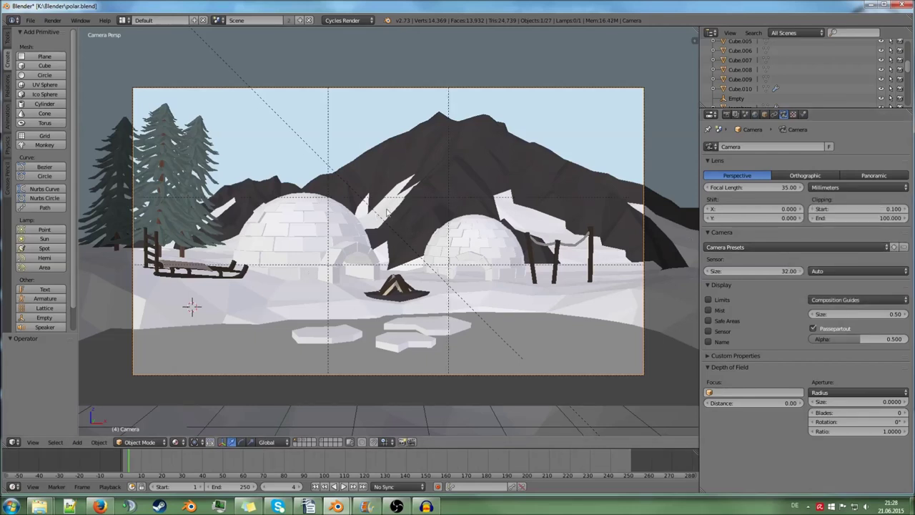
click(845, 299)
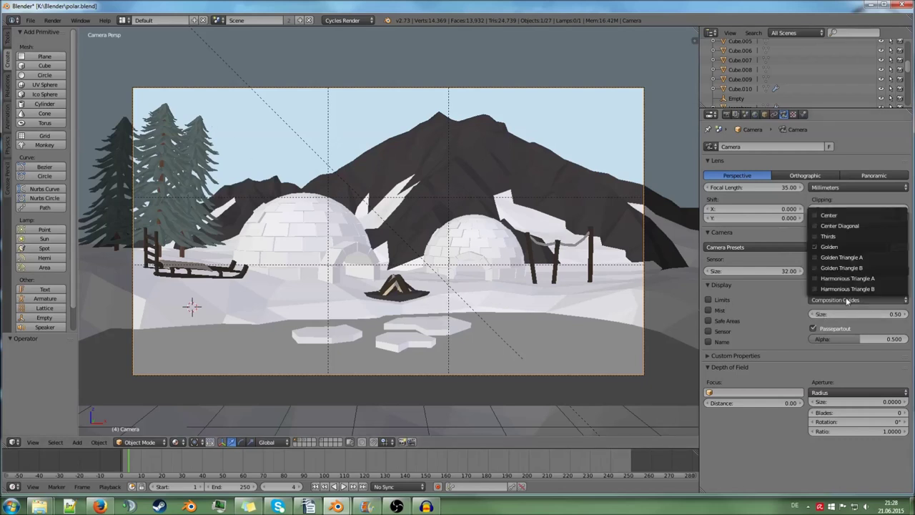
click(843, 237)
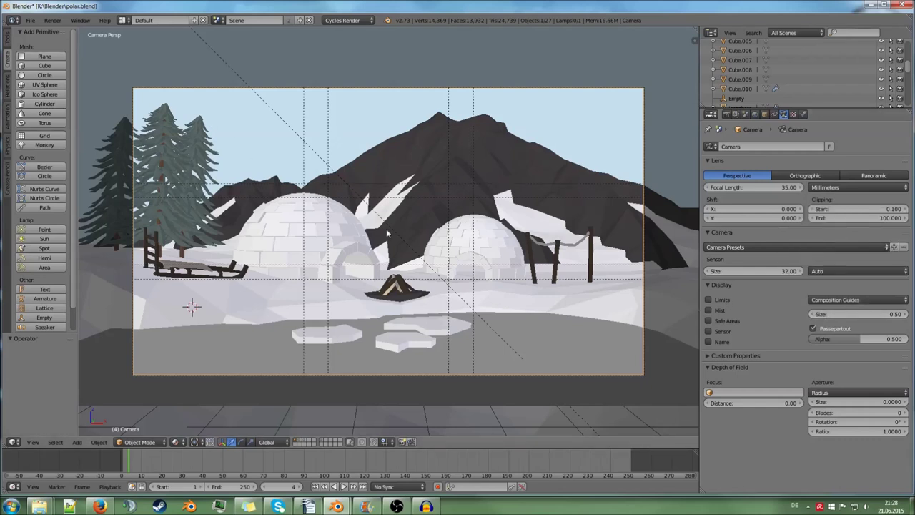
click(846, 299)
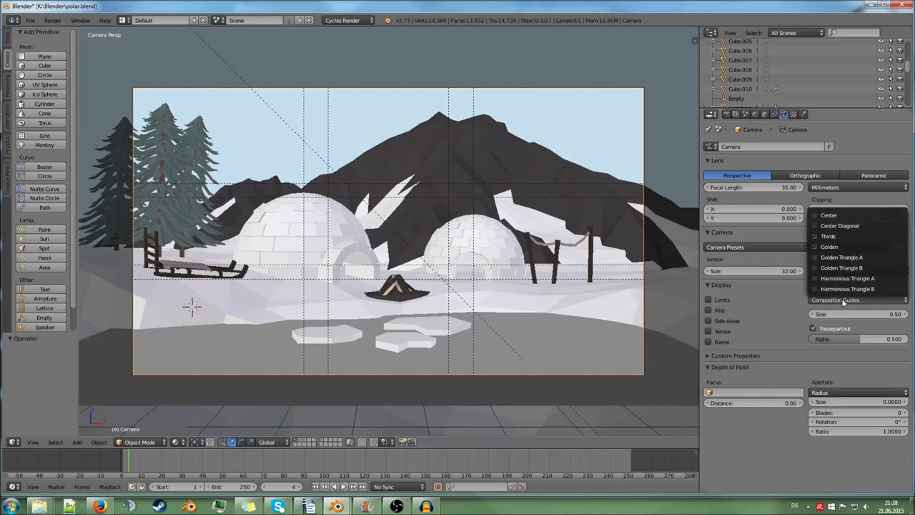
click(840, 237)
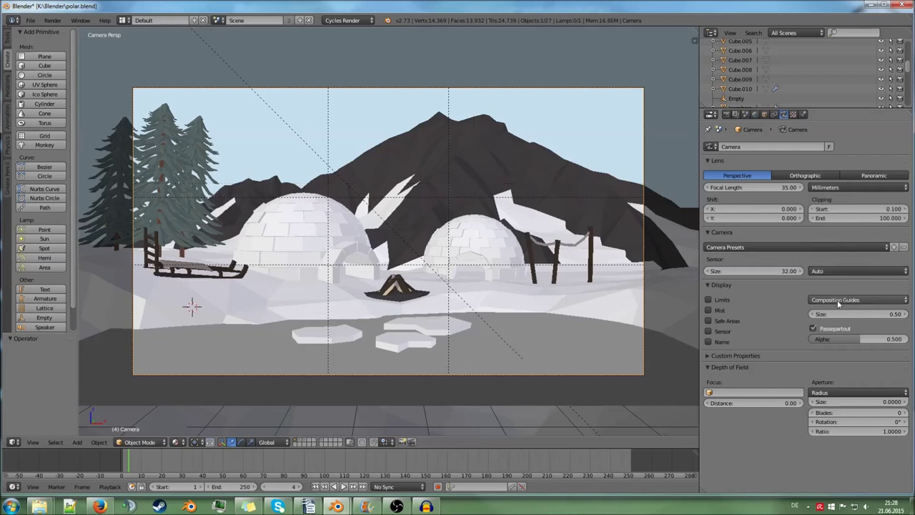
click(839, 304)
click(841, 247)
click(840, 306)
click(841, 237)
- Try the Golden Triangle A and B guides, turning each off again
click(846, 300)
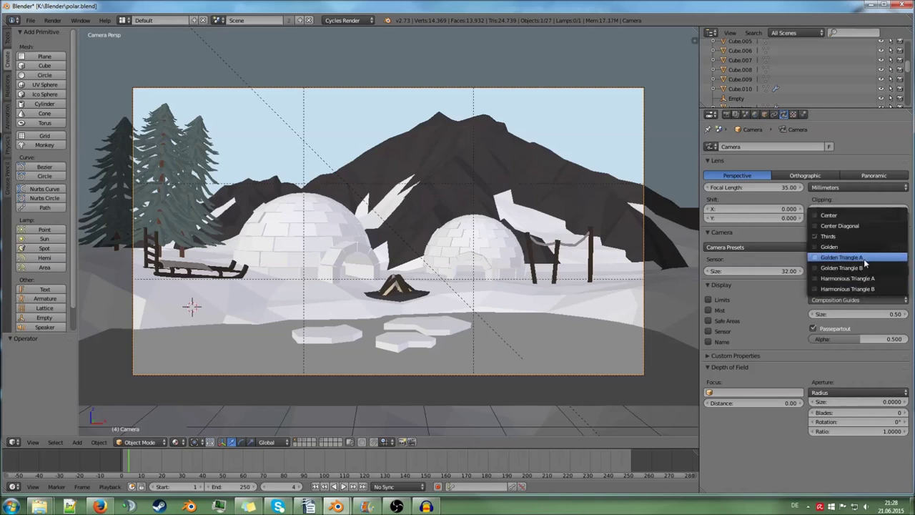
click(861, 257)
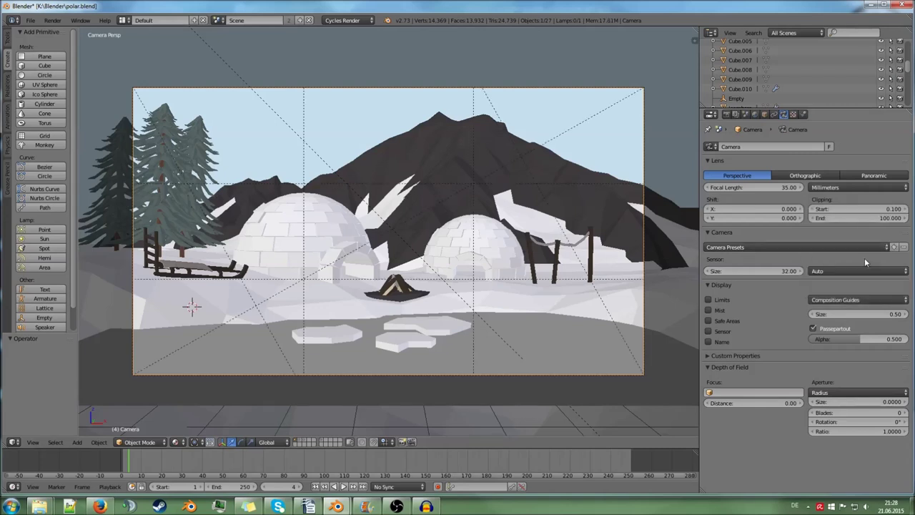
click(849, 299)
click(849, 255)
click(845, 298)
click(847, 269)
click(852, 300)
click(858, 268)
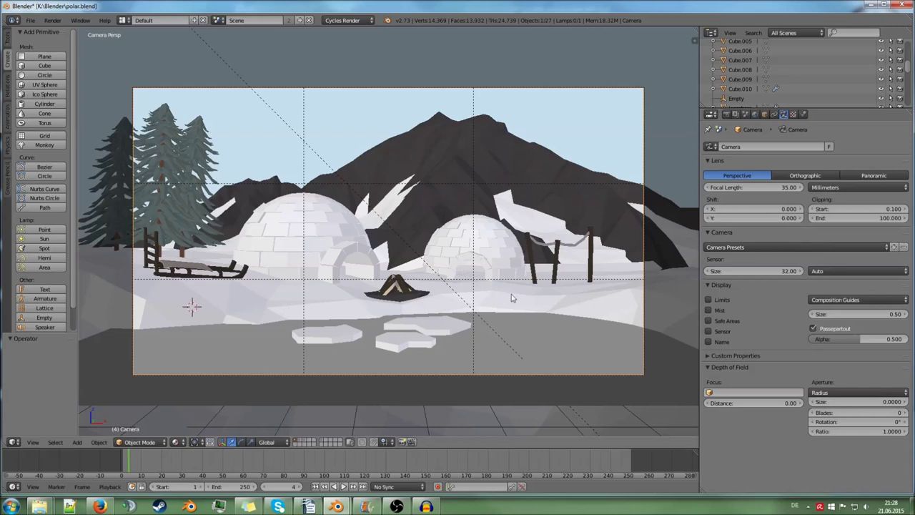
- Select the right igloo, cancel a move on it, select the backdrop, and view the house scene
right_click(440, 241)
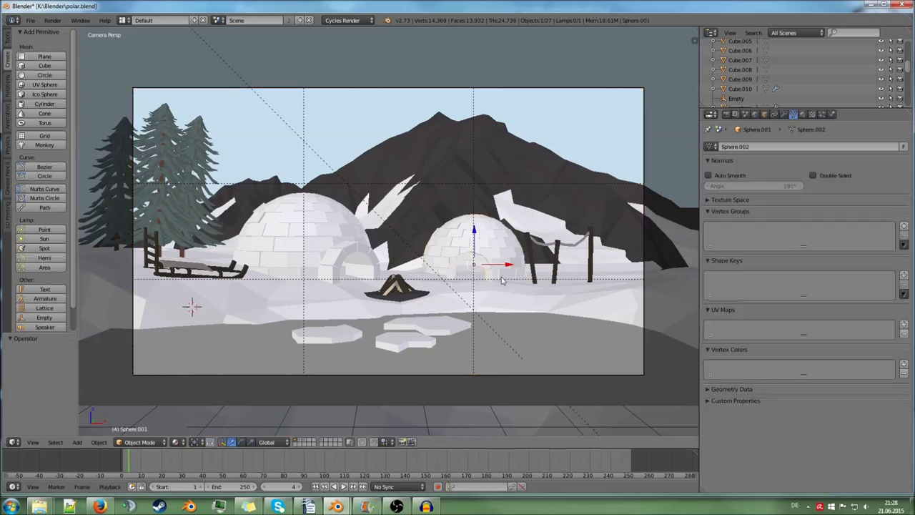
key(g)
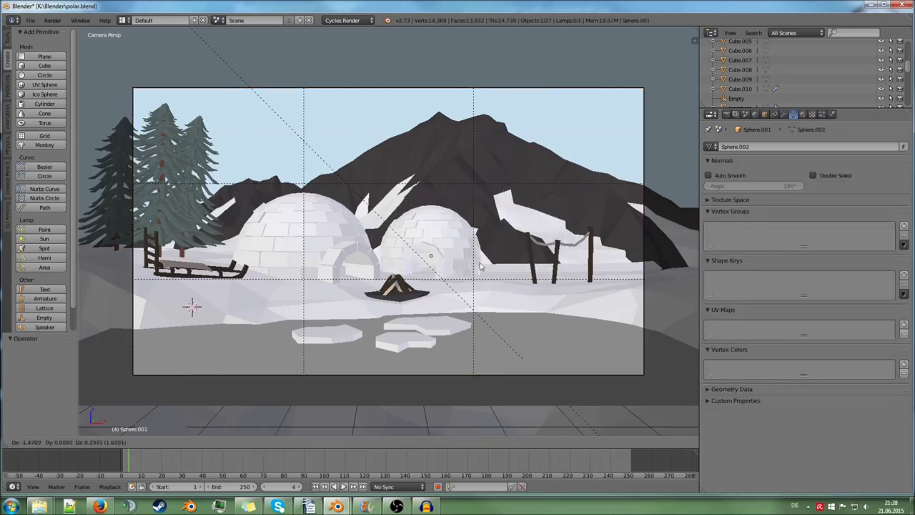
right_click(471, 269)
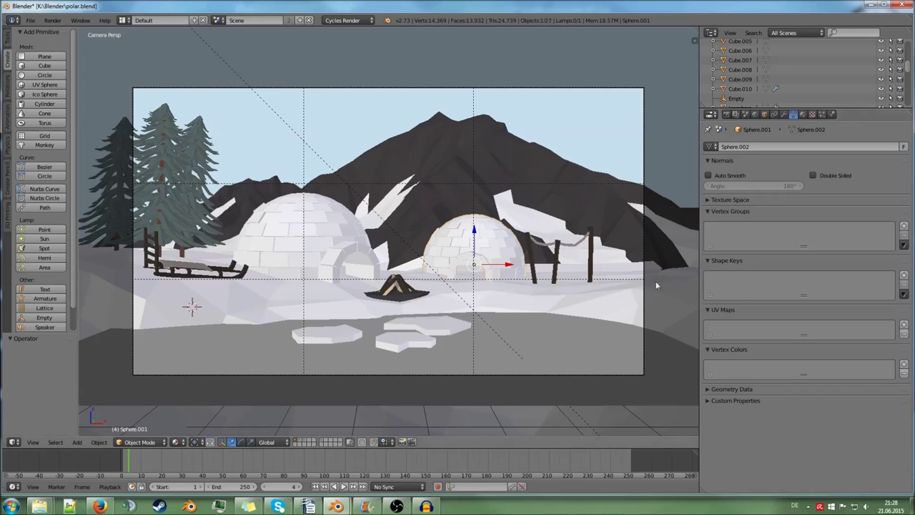
right_click(579, 97)
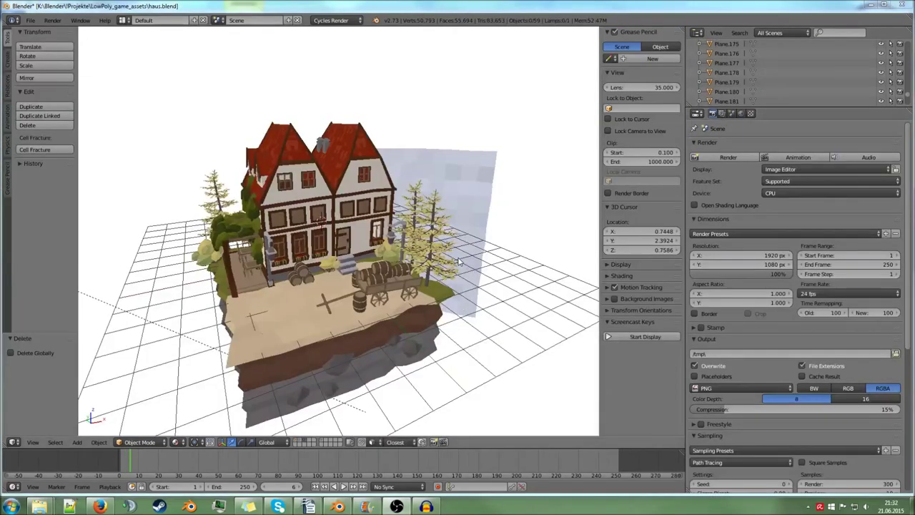
middle_drag(459, 263, 359, 283)
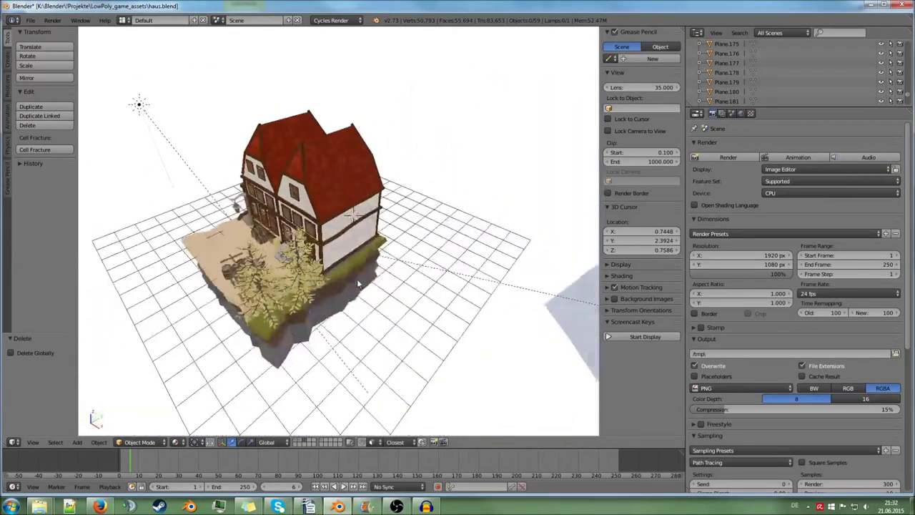
- Add a new camera to the house scene and place it
scroll(359, 284, down, 2)
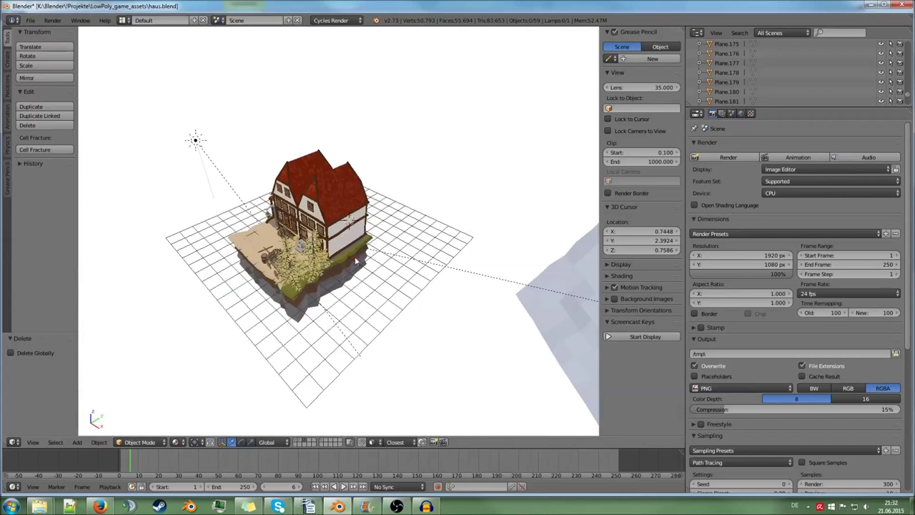
key(shift+a)
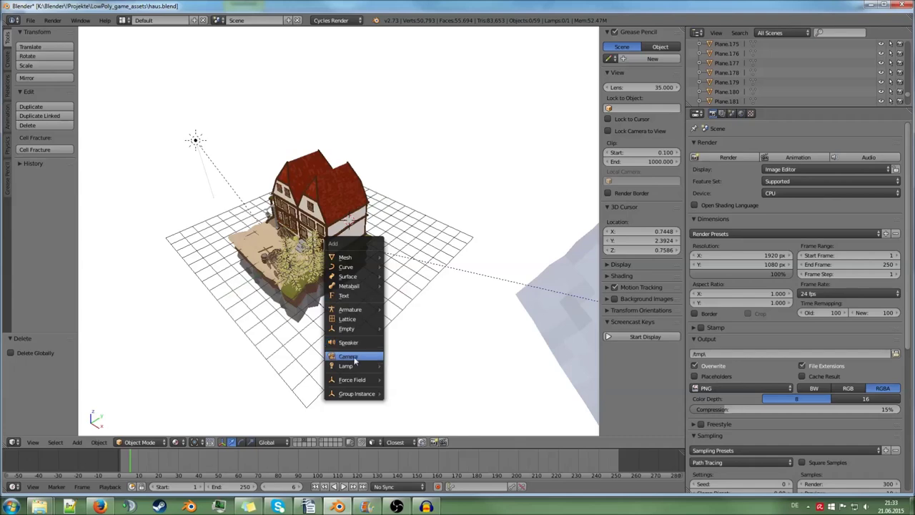
click(348, 356)
scroll(408, 276, down, 3)
key(g)
key(Return)
middle_drag(401, 236, 443, 236)
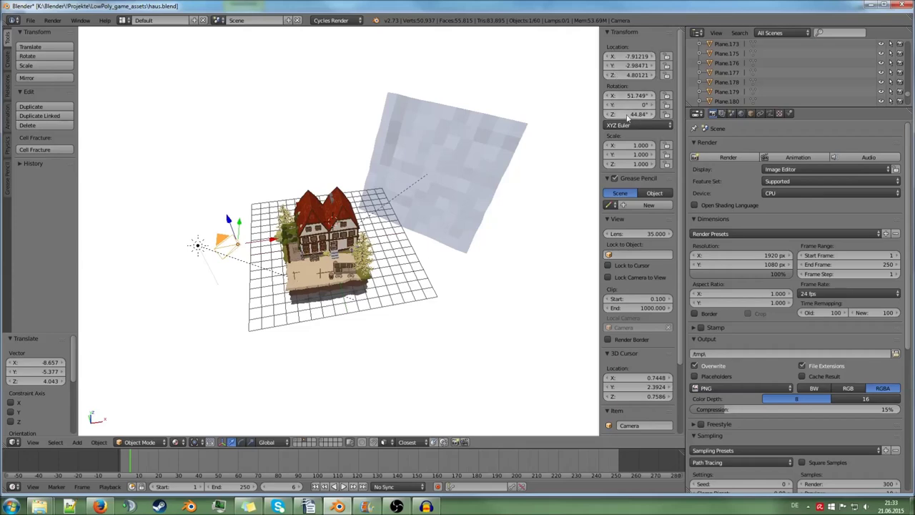
key(Home)
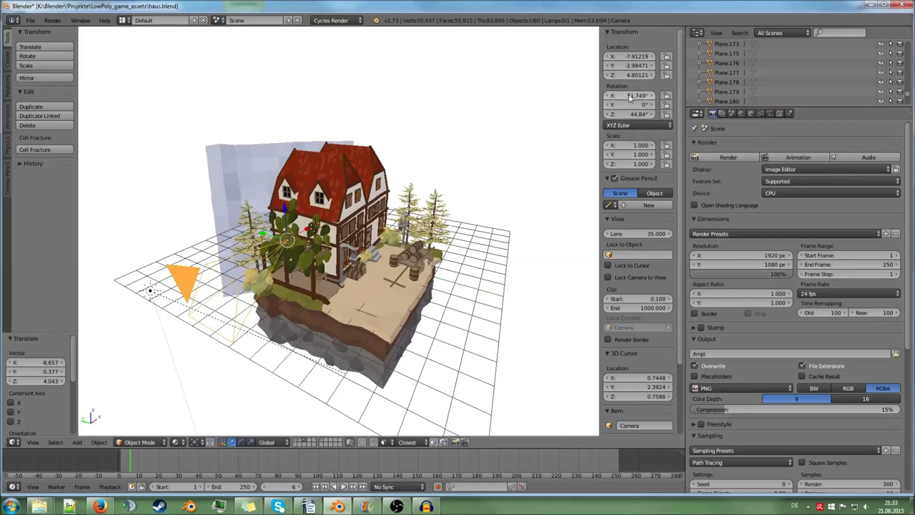
- Try camera rotation values X 0°, Z 0° and Y 45° in the N panel
click(633, 96)
text(0)
key(Return)
click(634, 114)
text(0)
key(Return)
click(629, 105)
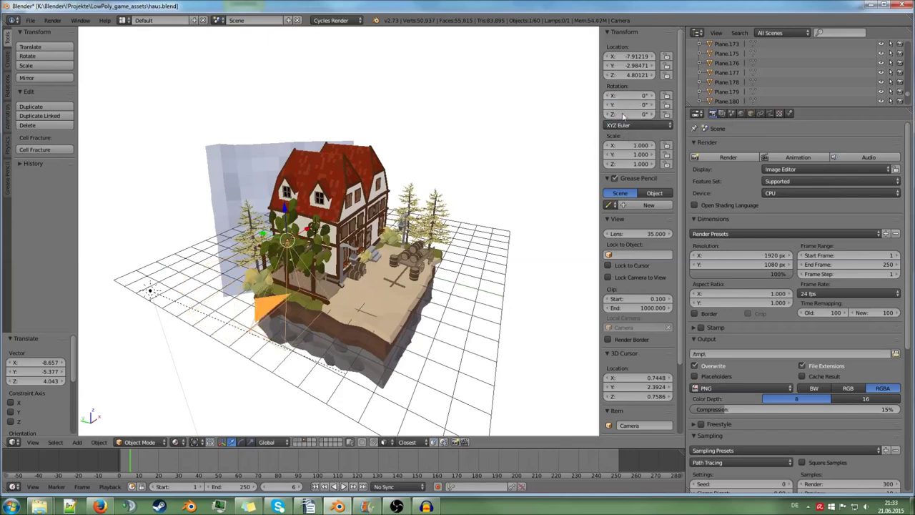
text(45)
key(Return)
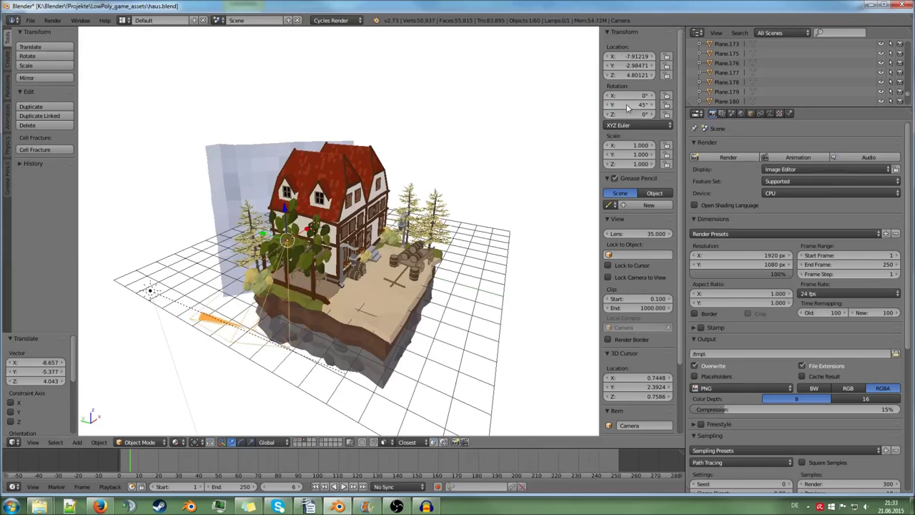
- Set the camera rotation to X 45°, Y 0°, Z -45° and look through it
middle_drag(541, 143, 412, 174)
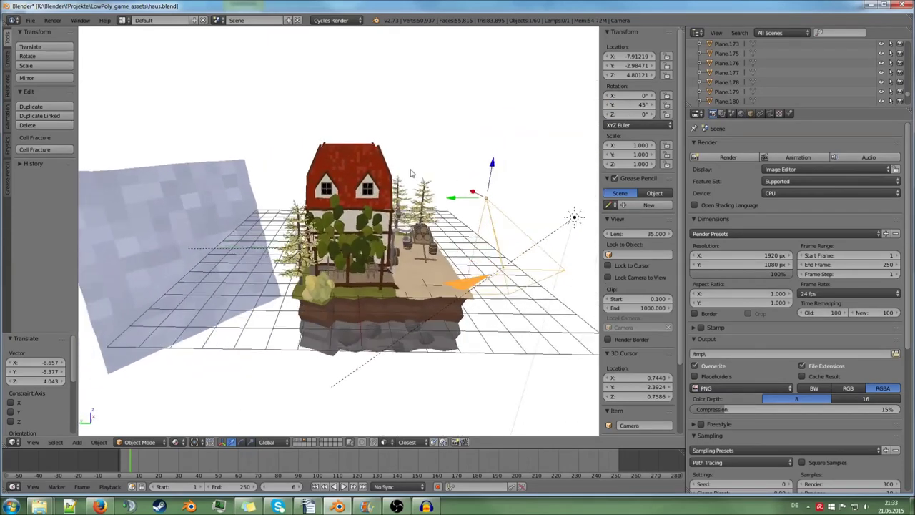
click(636, 105)
text(0)
key(Return)
click(636, 96)
text(45)
key(Return)
middle_drag(501, 126, 491, 140)
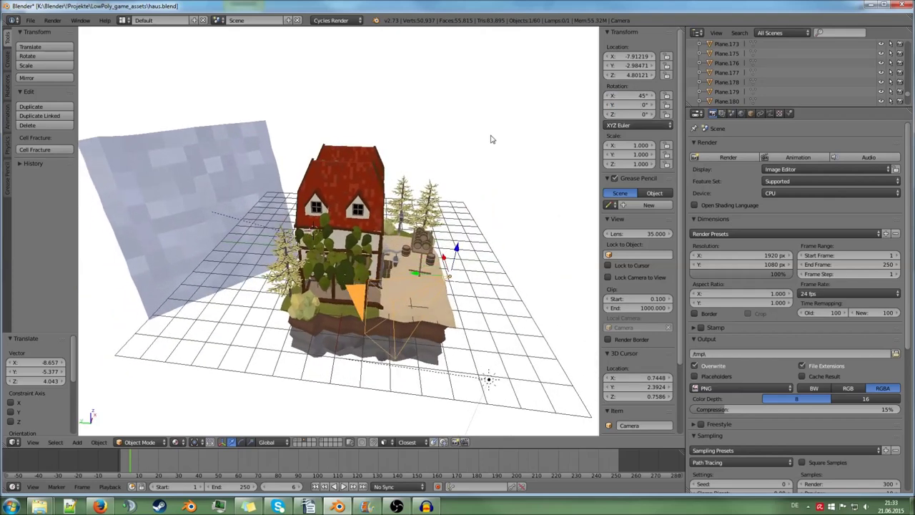
click(636, 115)
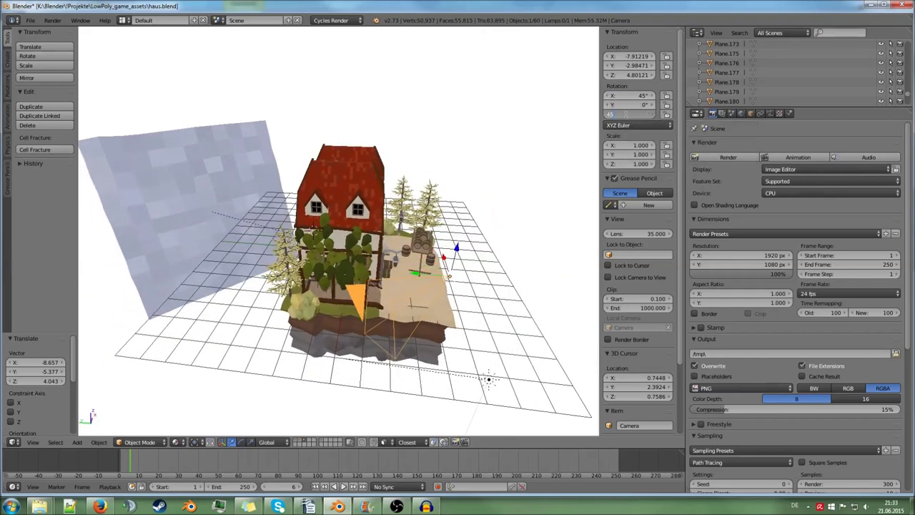
text(-45)
key(Return)
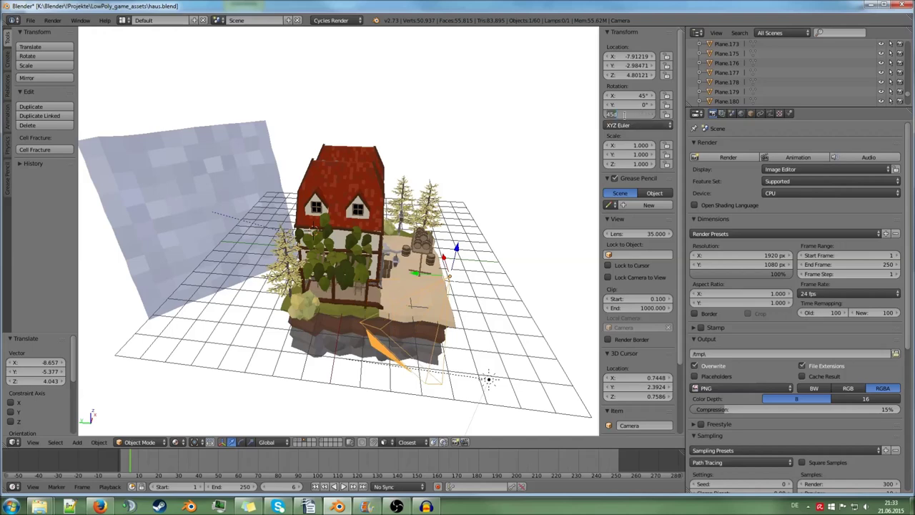
key(KP_0)
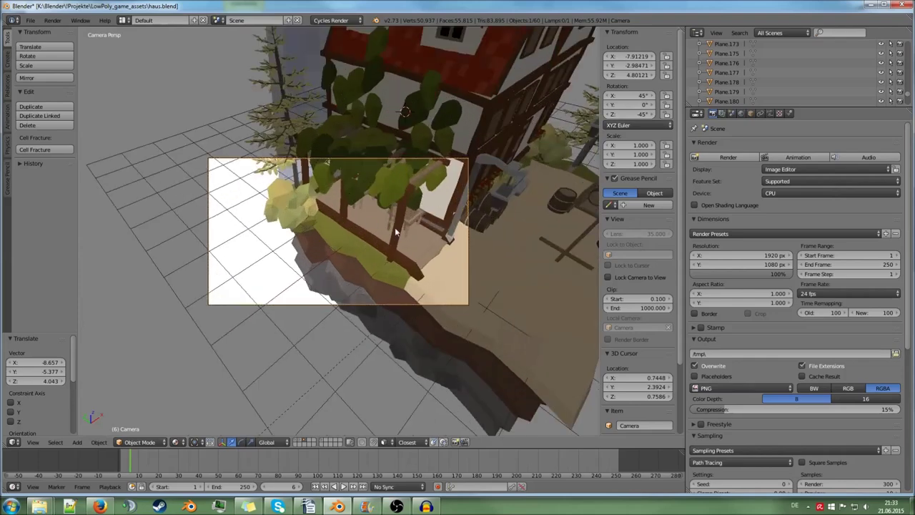
- Switch the camera to Orthographic in its lens settings
key(KP_0)
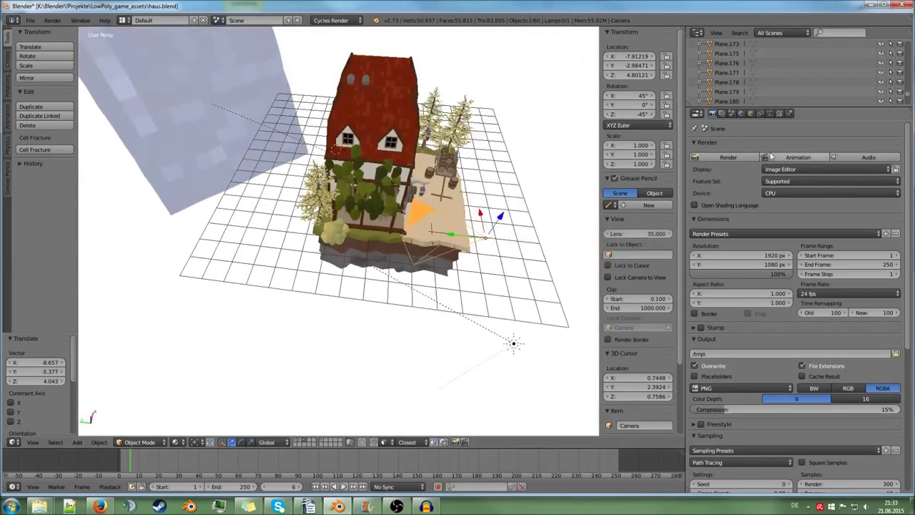
click(770, 113)
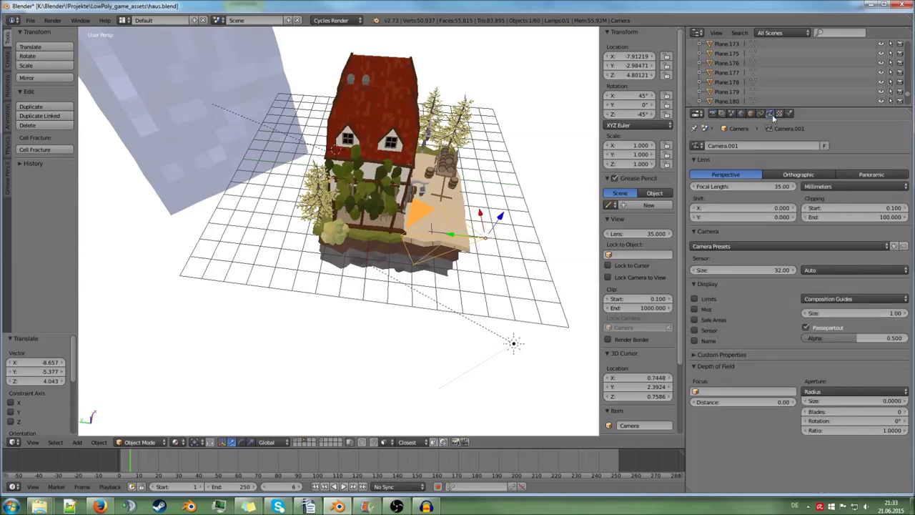
click(811, 177)
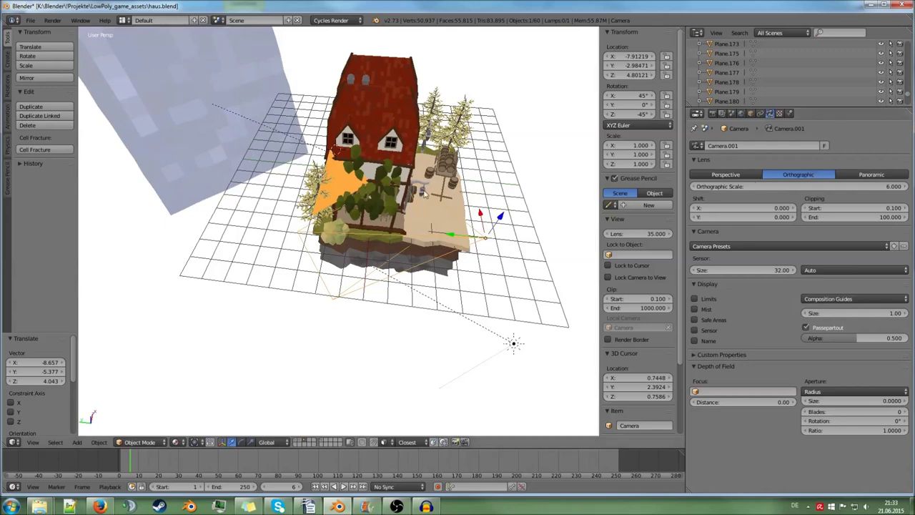
key(KP_0)
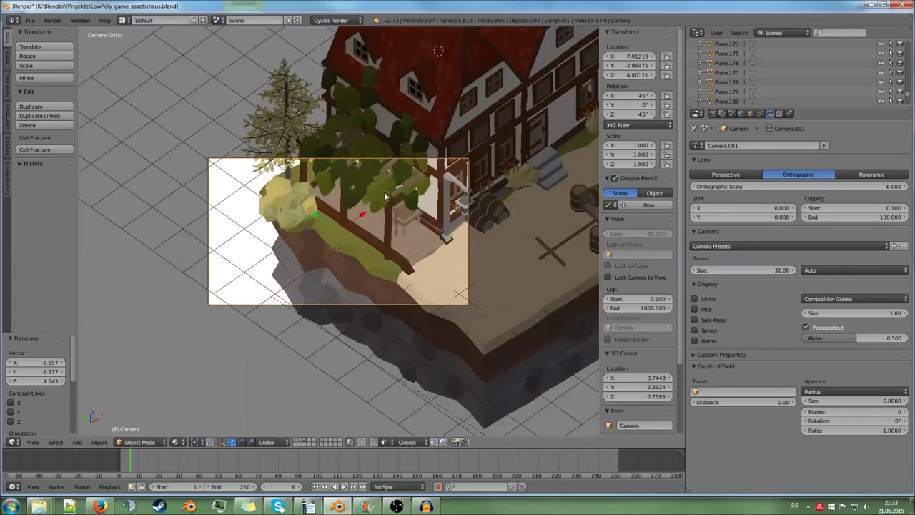
key(KP_0)
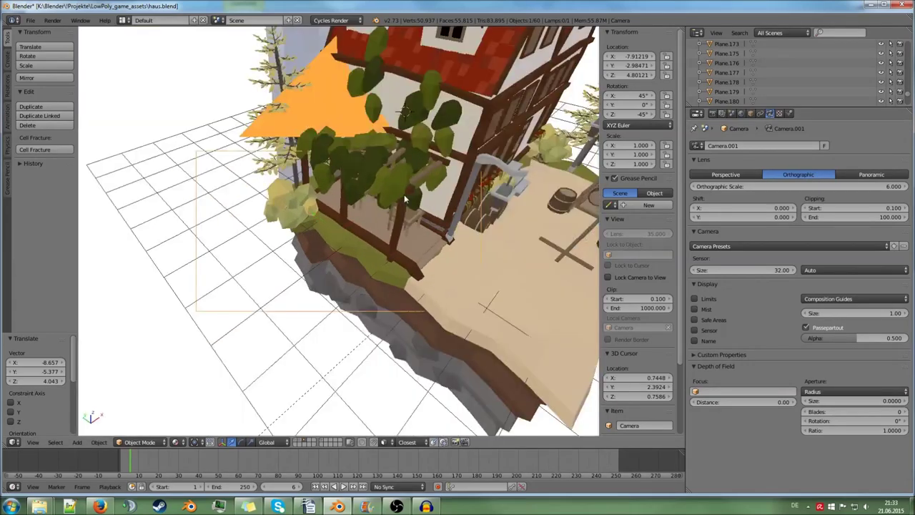
key(KP_0)
- Dolly the camera back along its local Z axis
scroll(405, 185, down, 4)
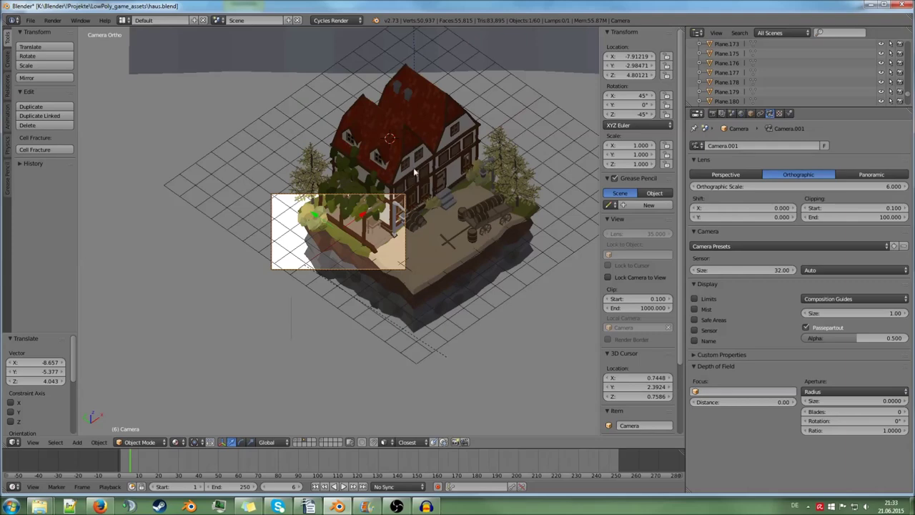
scroll(413, 171, up, 3)
scroll(461, 166, down, 3)
scroll(404, 156, up, 6)
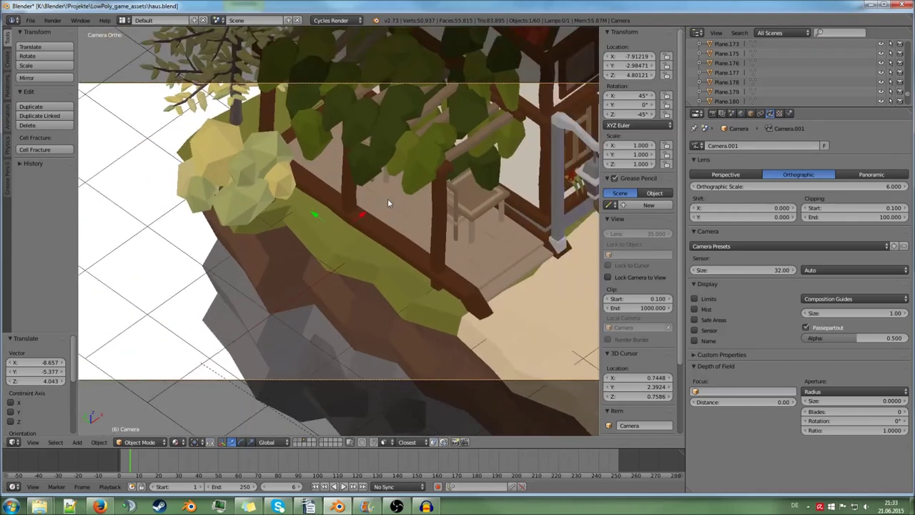
scroll(387, 198, down, 6)
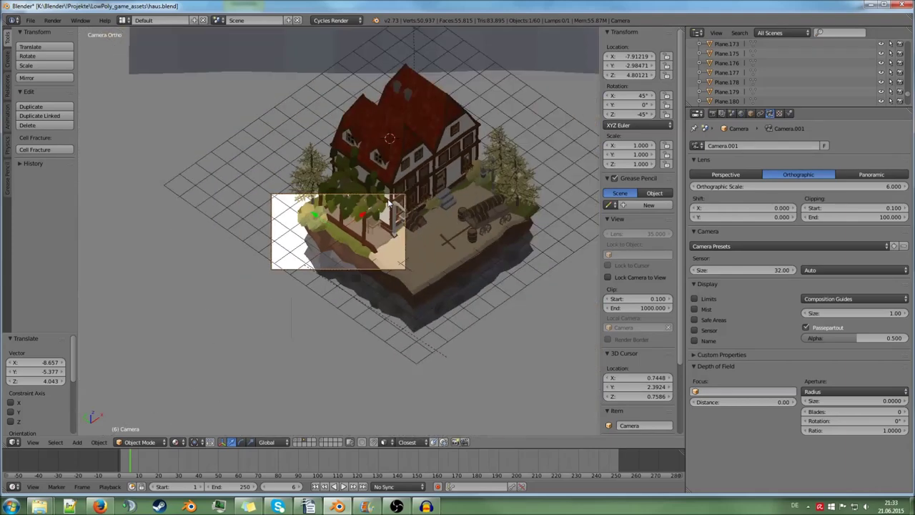
scroll(388, 201, up, 2)
scroll(388, 202, down, 2)
scroll(400, 203, up, 7)
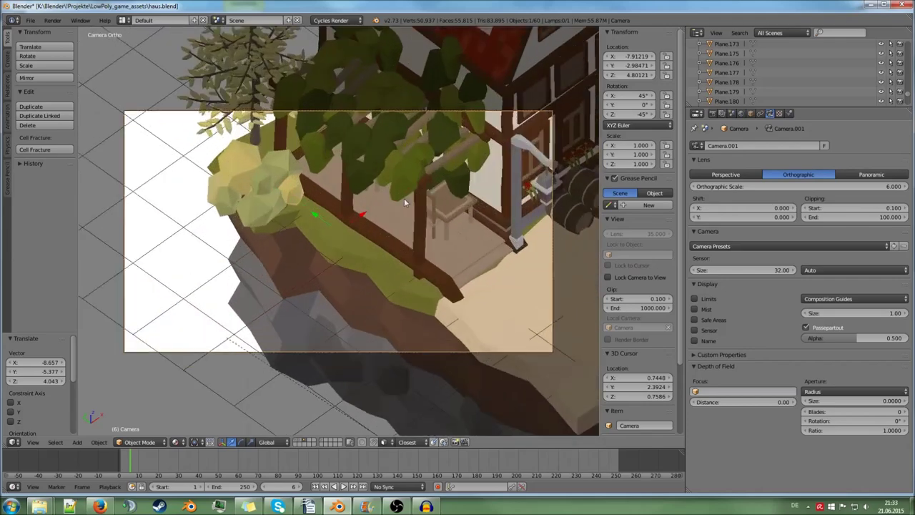
scroll(403, 202, up, 3)
scroll(404, 202, down, 1)
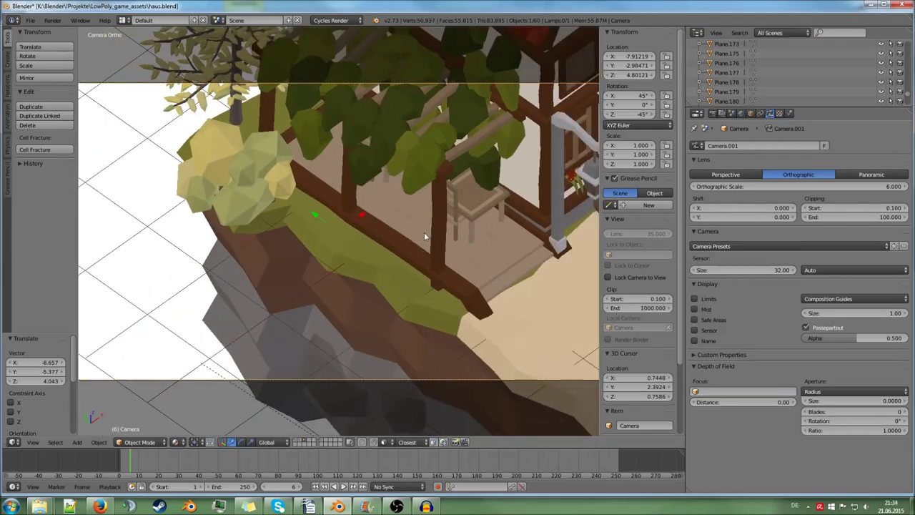
key(g)
key(z)
key(z)
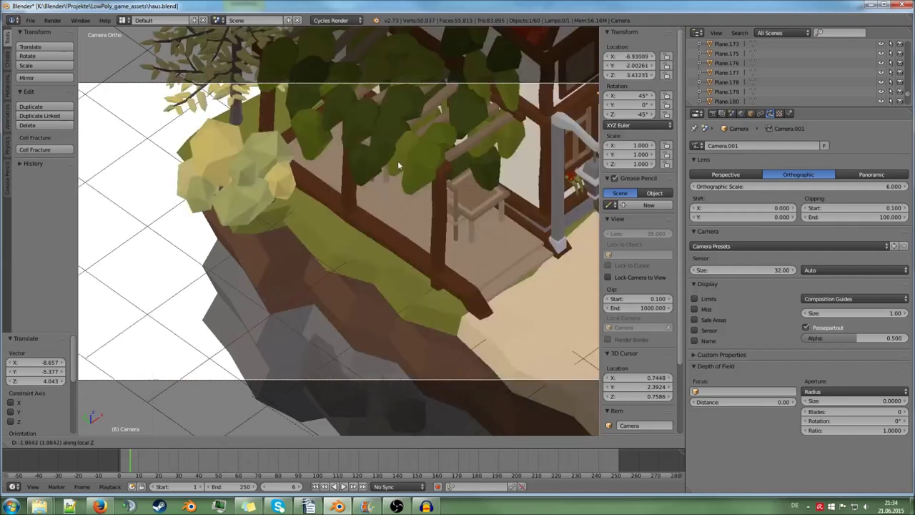
click(656, 210)
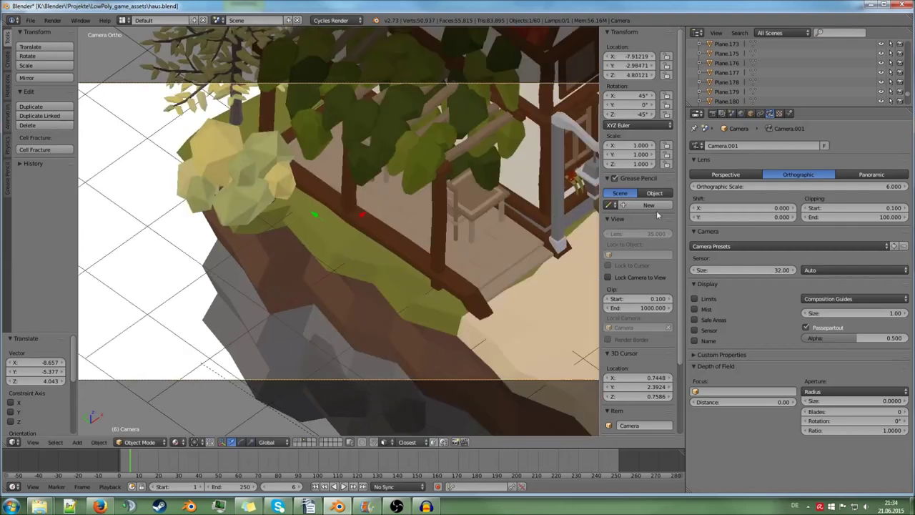
- Raise the orthographic scale to 20.4 and reposition the camera to frame the island
drag(742, 186, 815, 186)
key(g)
click(668, 234)
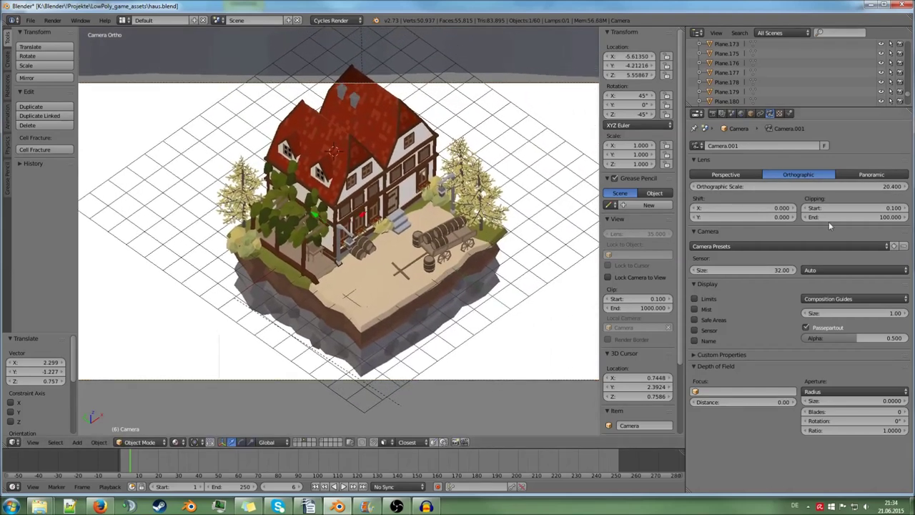
- Widen the orthographic scale to 23.7 and tilt the camera to about 67° on local X
drag(792, 187, 815, 187)
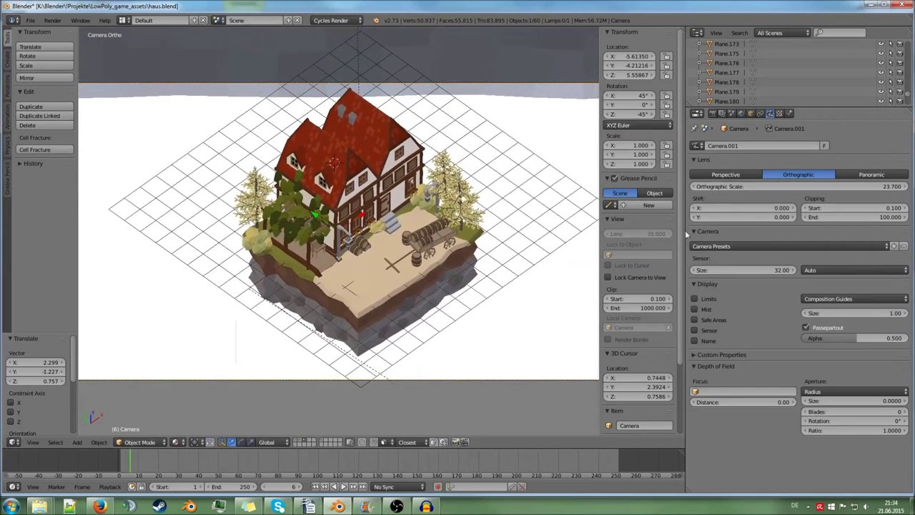
key(g)
click(536, 271)
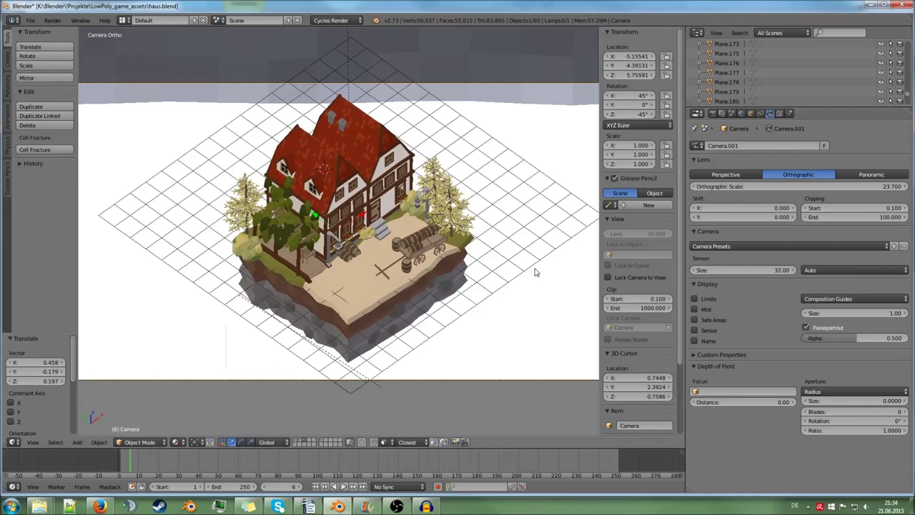
key(r)
key(r)
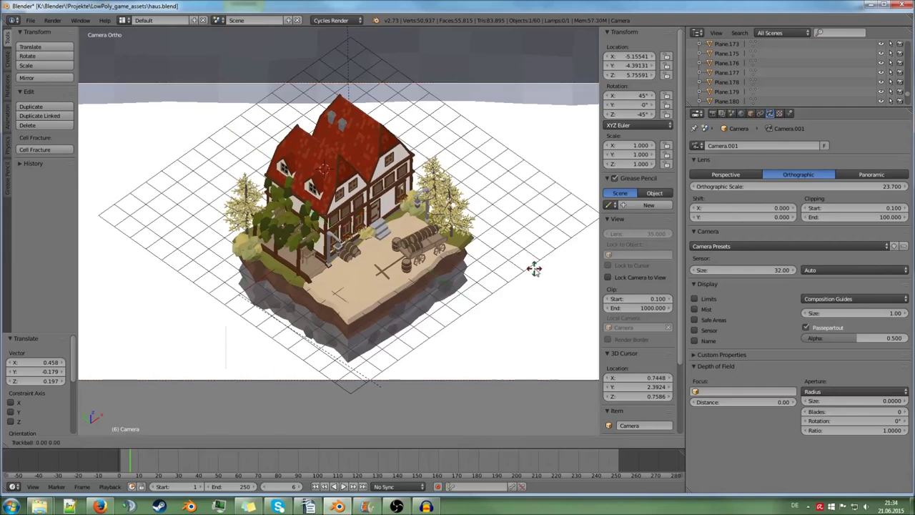
key(y)
key(y)
key(x)
key(x)
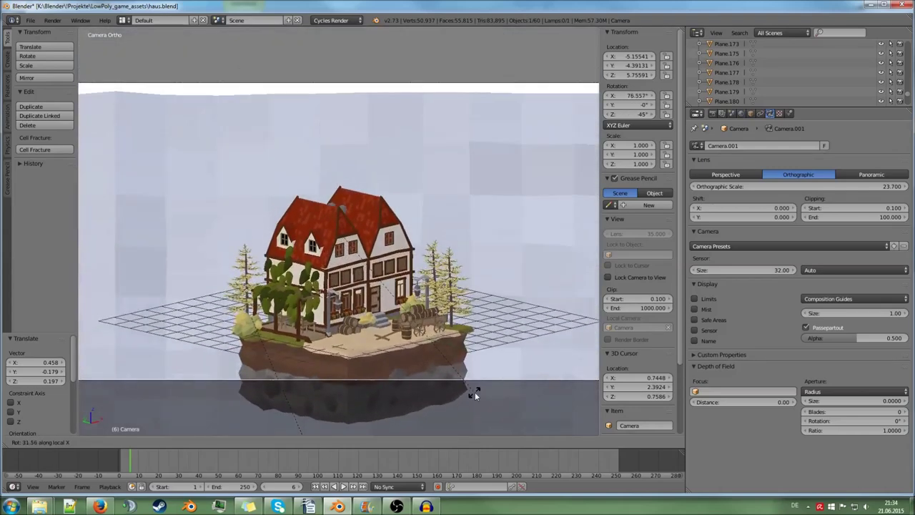
click(470, 346)
- Lower the camera vertically, then select the barrel, a ground piece and the camera
key(g)
key(z)
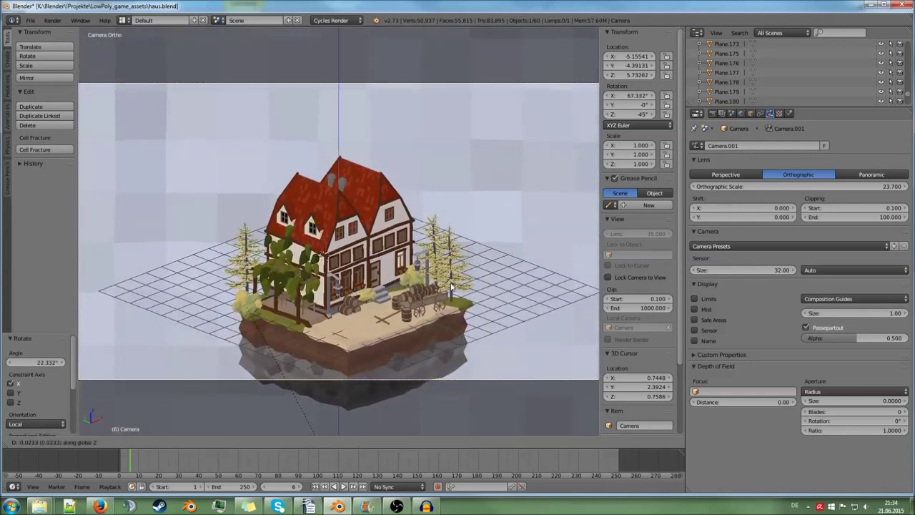
click(472, 321)
right_click(430, 254)
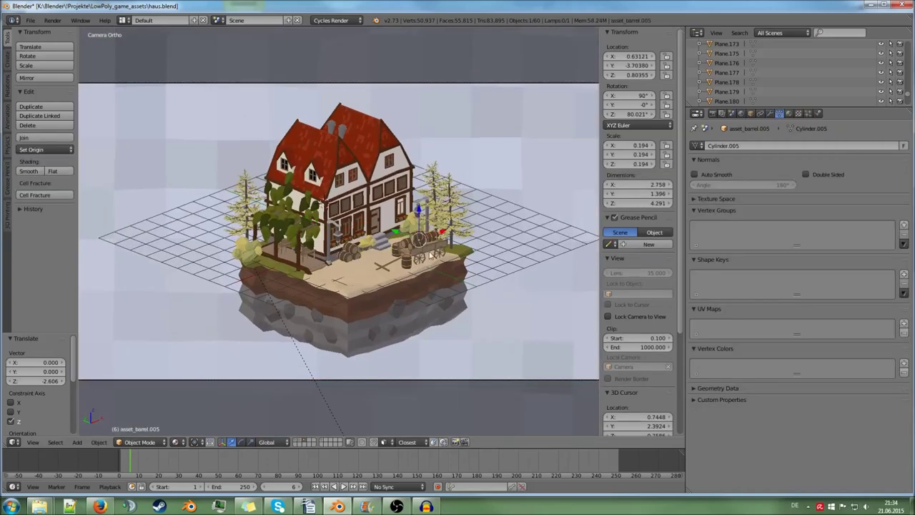
right_click(341, 295)
right_click(428, 84)
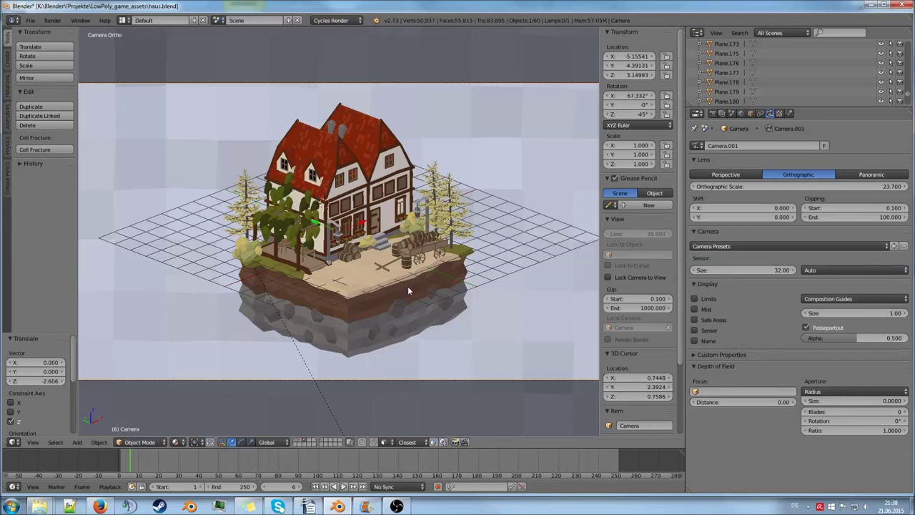
- Select the ground mesh Plane.152 and zoom in on the grassy terrace before the house
middle_drag(407, 289, 361, 300)
scroll(407, 289, up, 5)
scroll(382, 299, down, 6)
scroll(361, 300, down, 3)
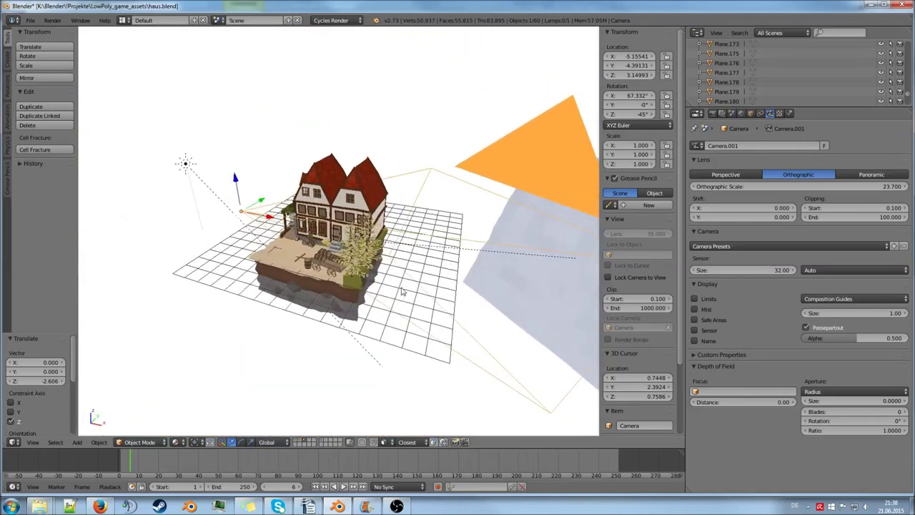
right_click(362, 286)
middle_drag(363, 286, 339, 308)
scroll(357, 311, up, 6)
scroll(335, 312, up, 6)
- Select the gras material slot and change its colour to a bright green
click(789, 115)
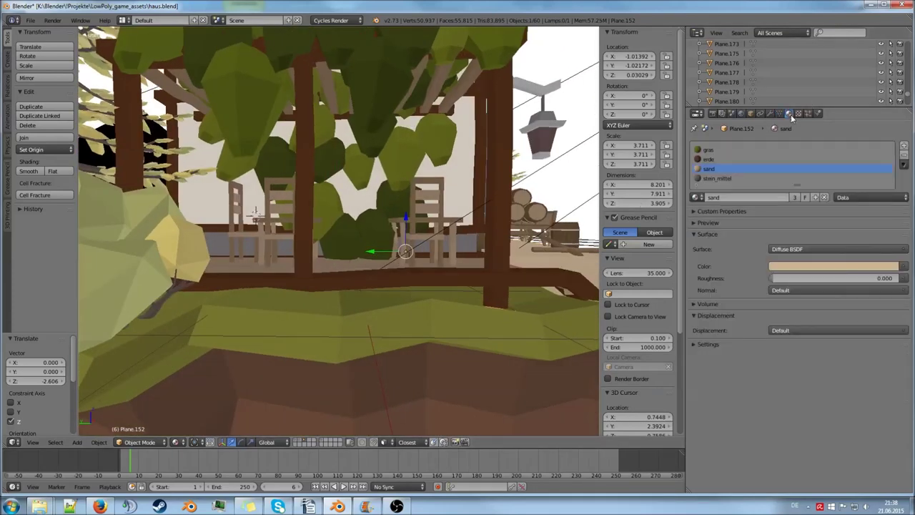
click(711, 149)
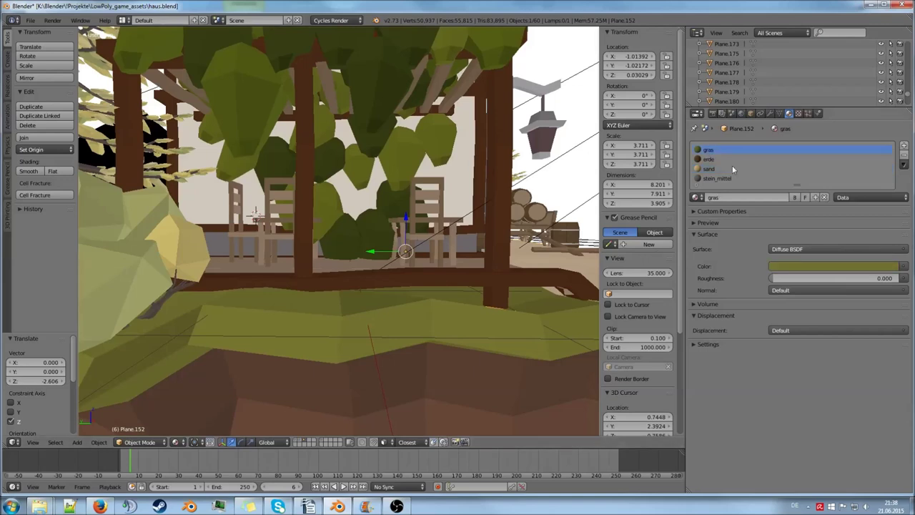
click(794, 266)
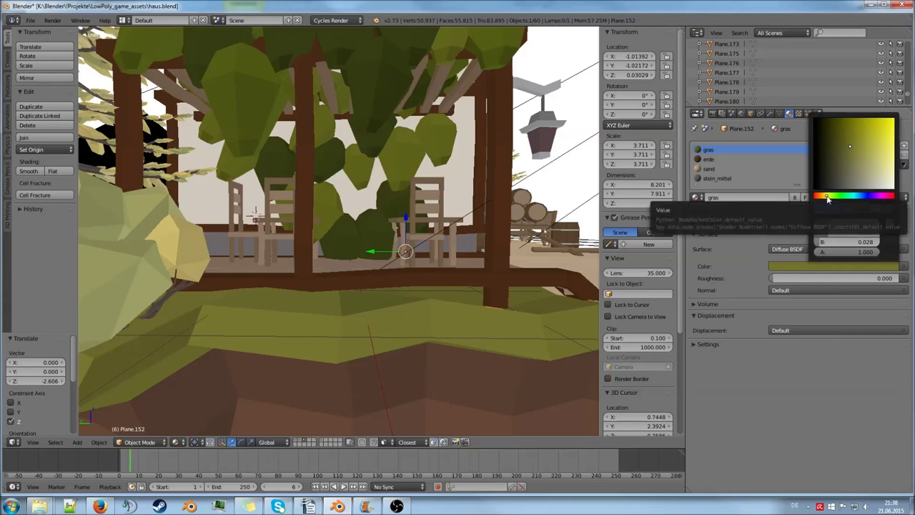
middle_drag(544, 257, 526, 236)
click(800, 268)
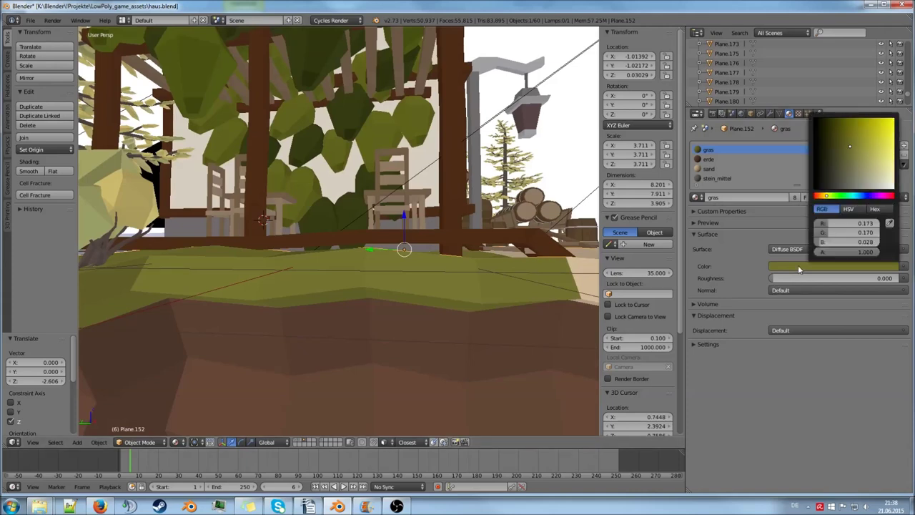
click(841, 199)
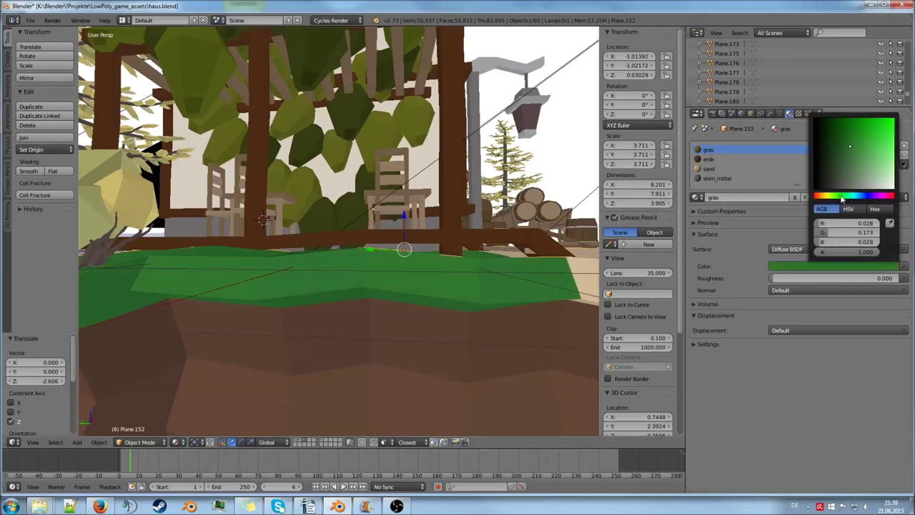
click(838, 199)
- Shift the gras colour back to olive green (RGB 0.125, 0.173, 0.028)
scroll(489, 312, down, 8)
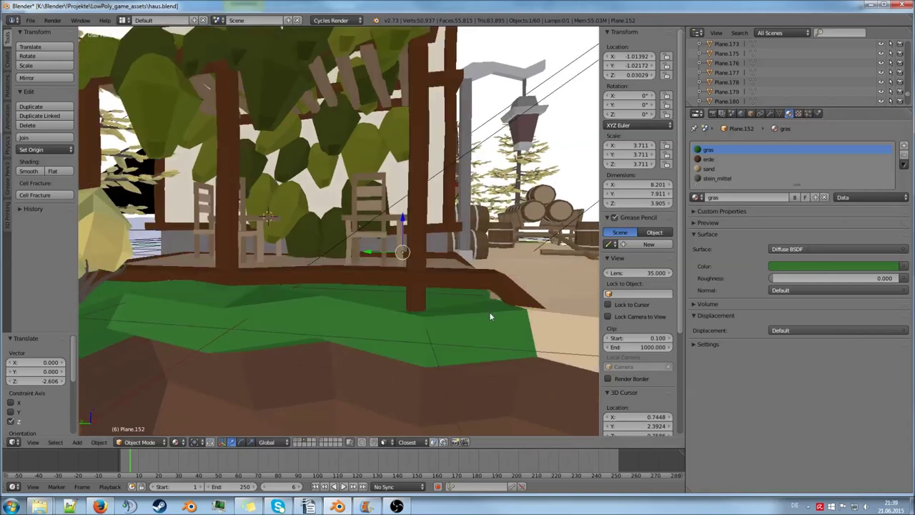
mouse_move(459, 314)
middle_down()
mouse_move(400, 314)
mouse_move(507, 299)
mouse_move(526, 320)
mouse_move(486, 295)
mouse_move(492, 279)
mouse_move(475, 313)
middle_up()
scroll(400, 315, up, 5)
scroll(489, 297, up, 4)
scroll(516, 300, up, 3)
key(KP_1)
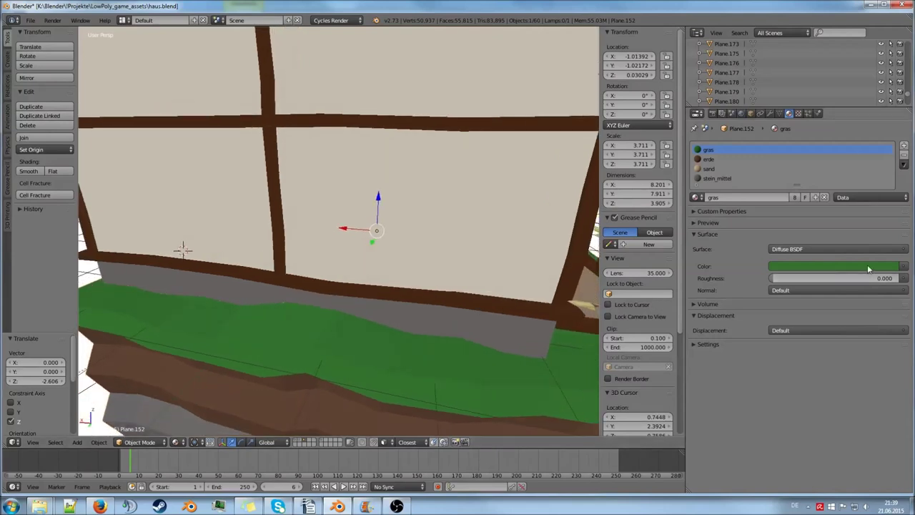
click(844, 267)
click(829, 198)
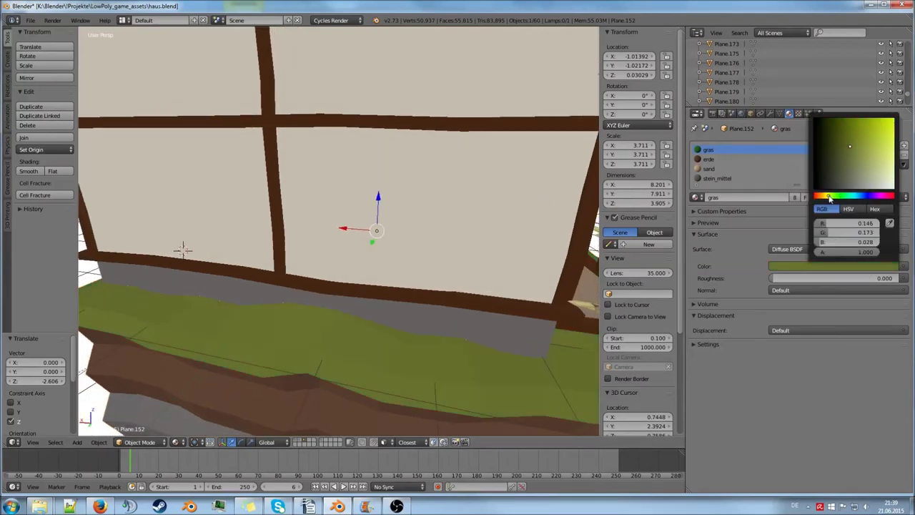
drag(829, 196, 831, 197)
middle_drag(512, 329, 453, 317)
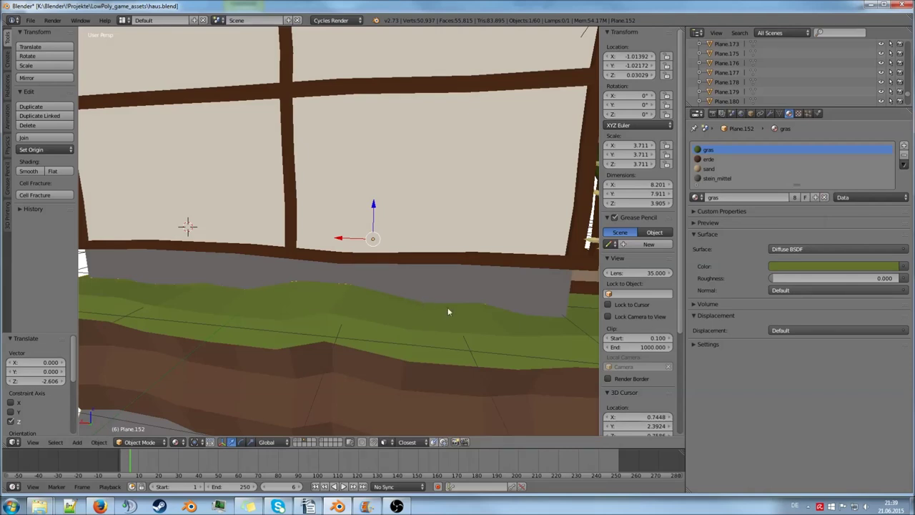
middle_drag(449, 312, 436, 302)
click(808, 269)
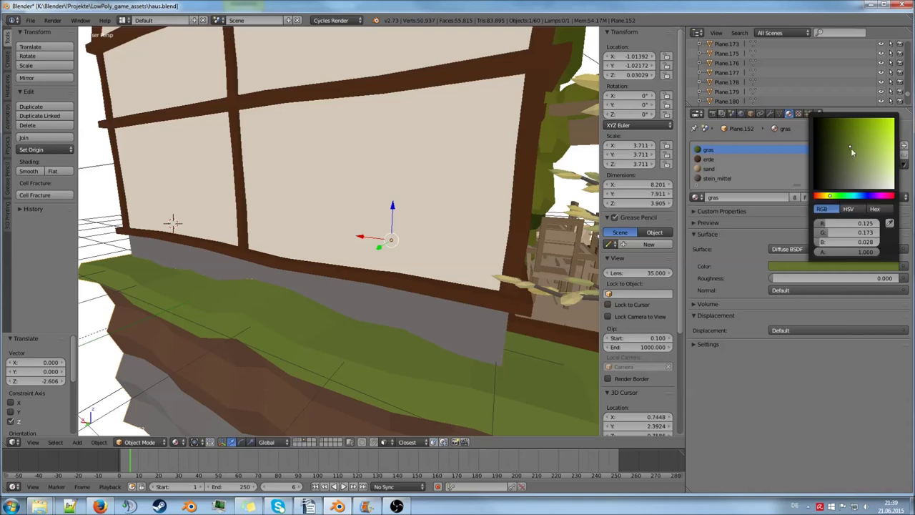
- In User Preferences > System, keep Color Picker Type at Square (SV + H)
click(30, 20)
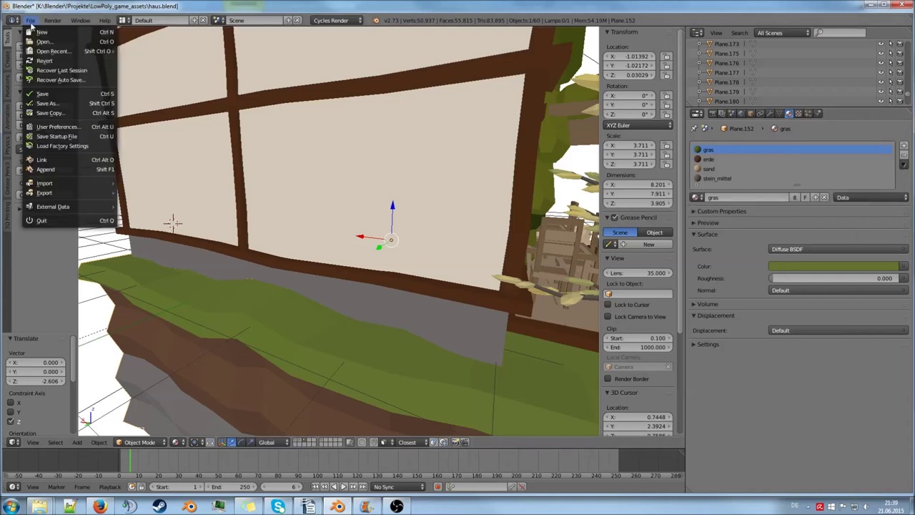
click(75, 128)
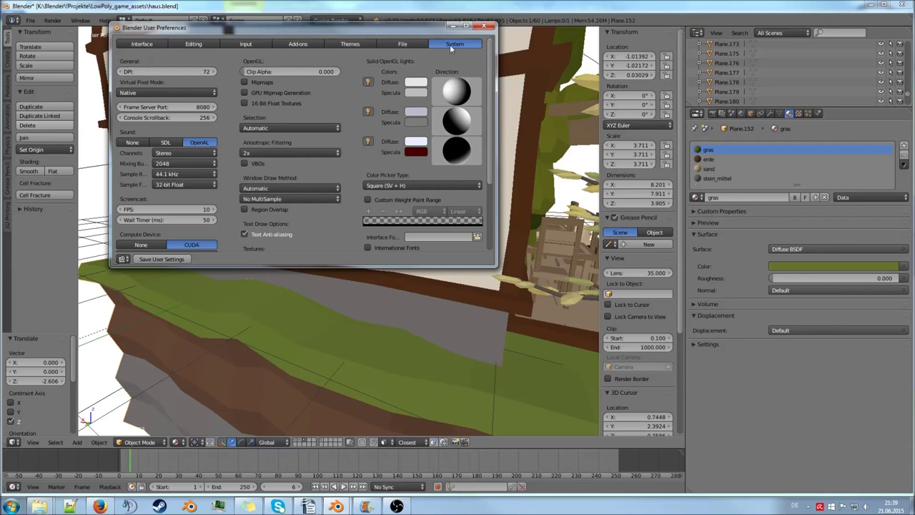
click(410, 186)
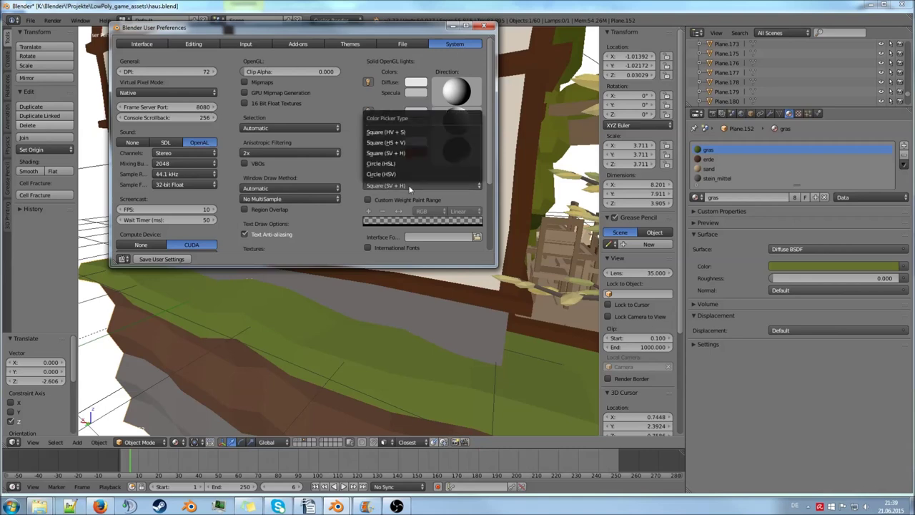
click(392, 155)
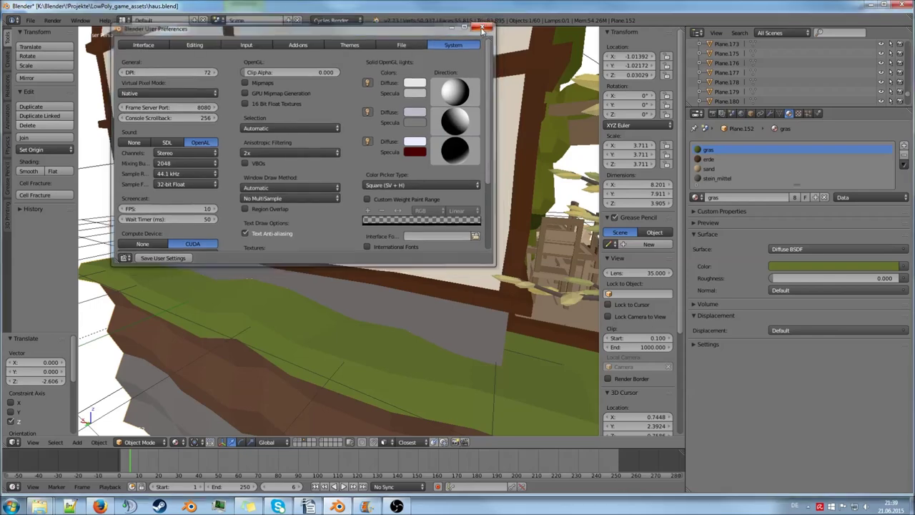
click(484, 27)
- Check the grass colour and pull back to view the whole house island
click(796, 264)
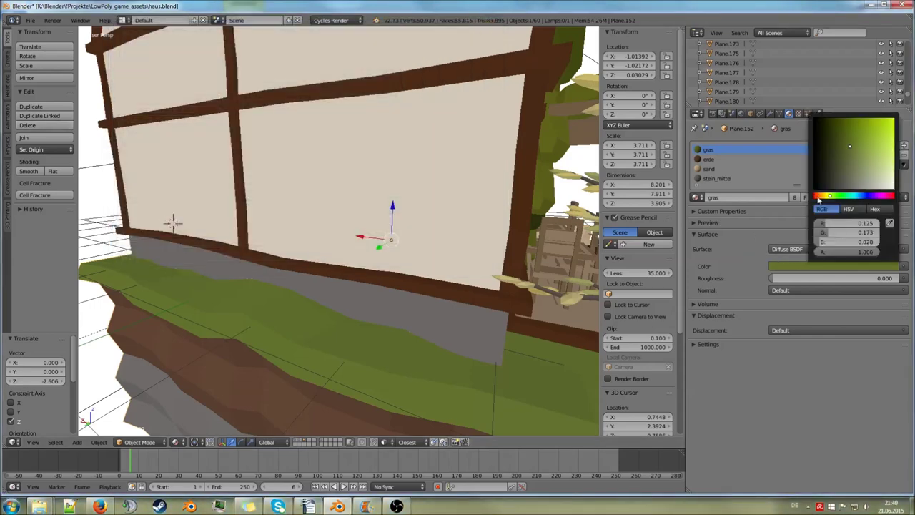
click(829, 269)
middle_drag(443, 236, 379, 235)
scroll(397, 250, down, 4)
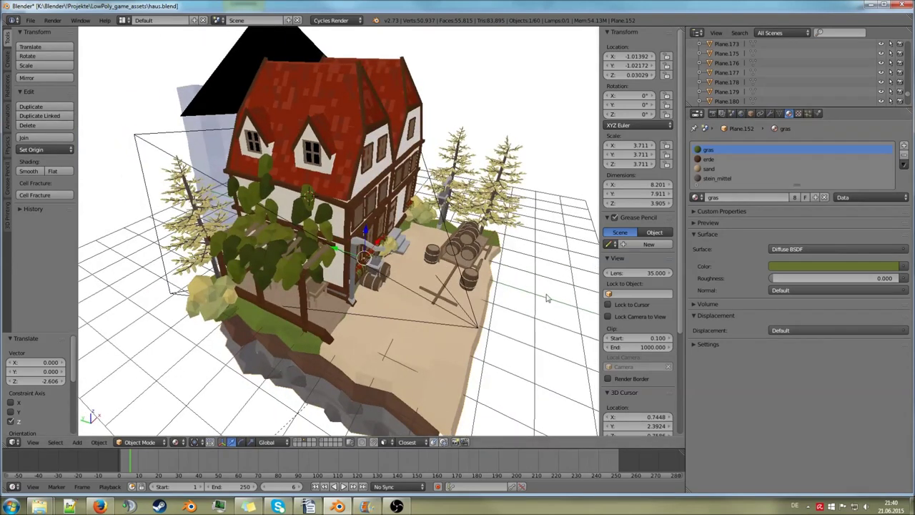
middle_drag(379, 235, 408, 236)
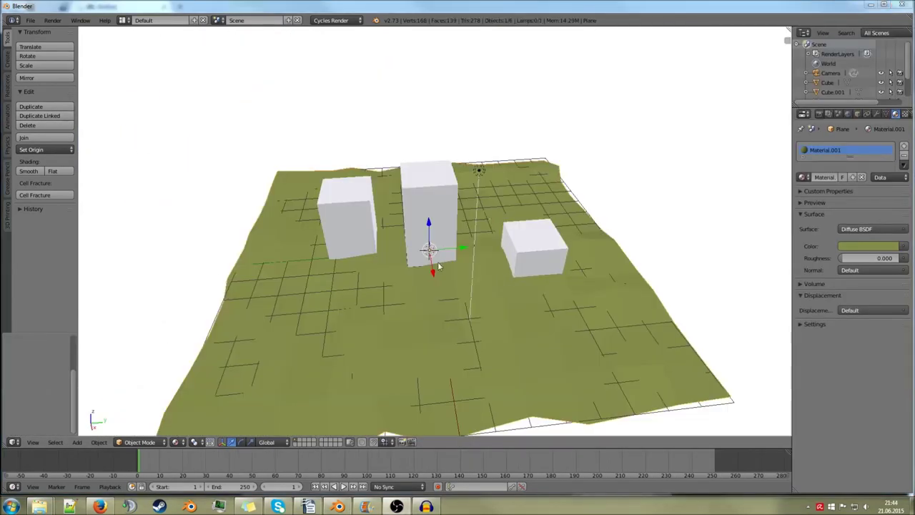
- Select the lamp, make it a Sun and enable its nodes
middle_drag(422, 256, 467, 258)
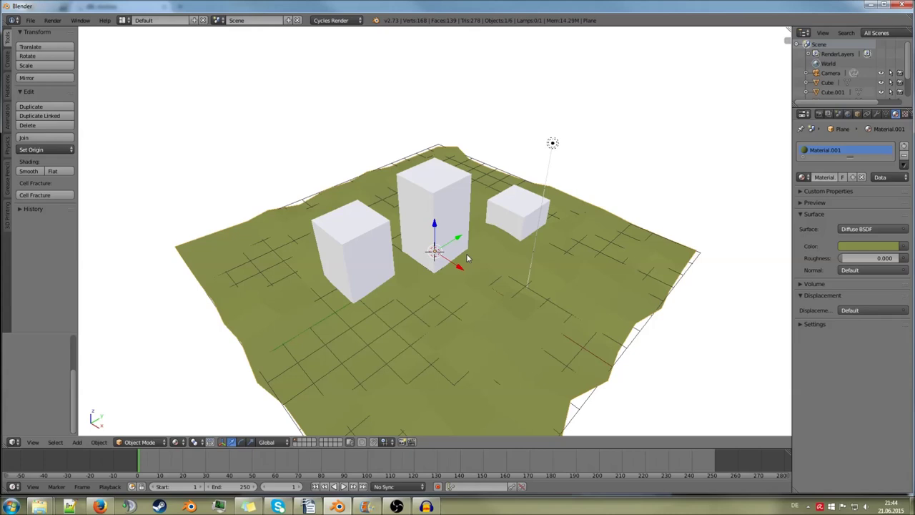
middle_drag(480, 210, 484, 237)
right_click(509, 190)
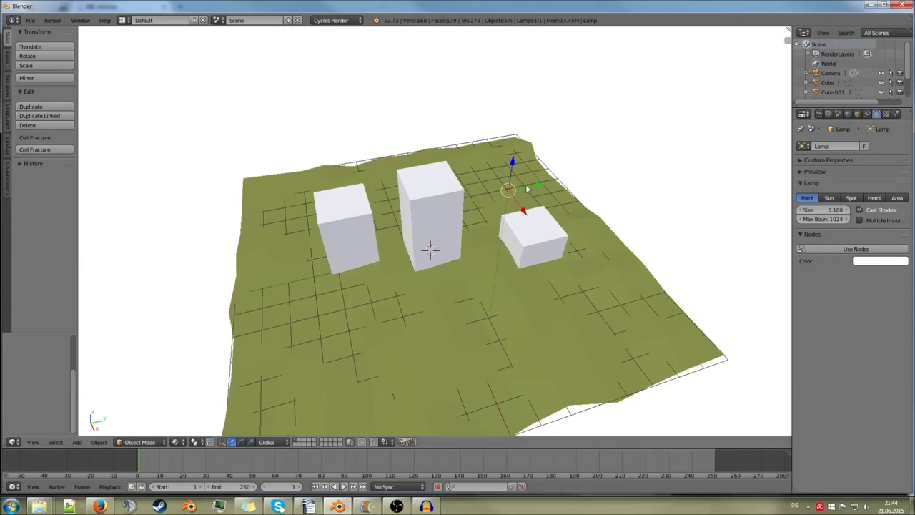
middle_drag(528, 208, 564, 179)
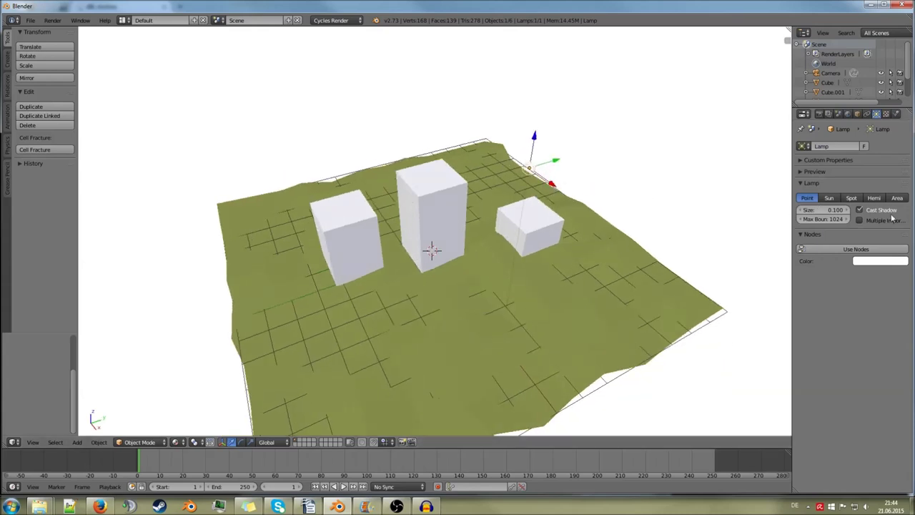
click(835, 198)
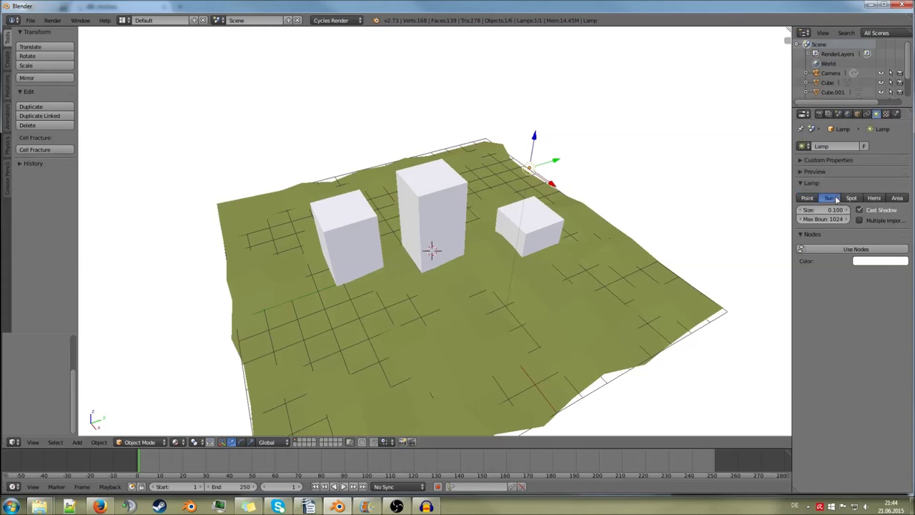
click(861, 249)
middle_drag(732, 254, 616, 253)
- Move the sun lamp and angle it above the blocks
key(g)
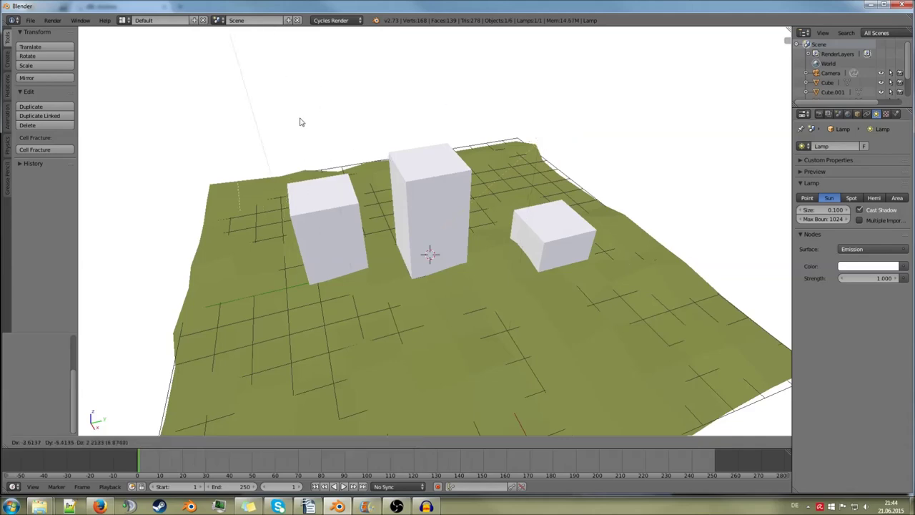
click(154, 115)
scroll(214, 143, down, 6)
middle_drag(420, 208, 374, 170)
scroll(369, 196, up, 3)
middle_drag(422, 223, 369, 231)
key(r)
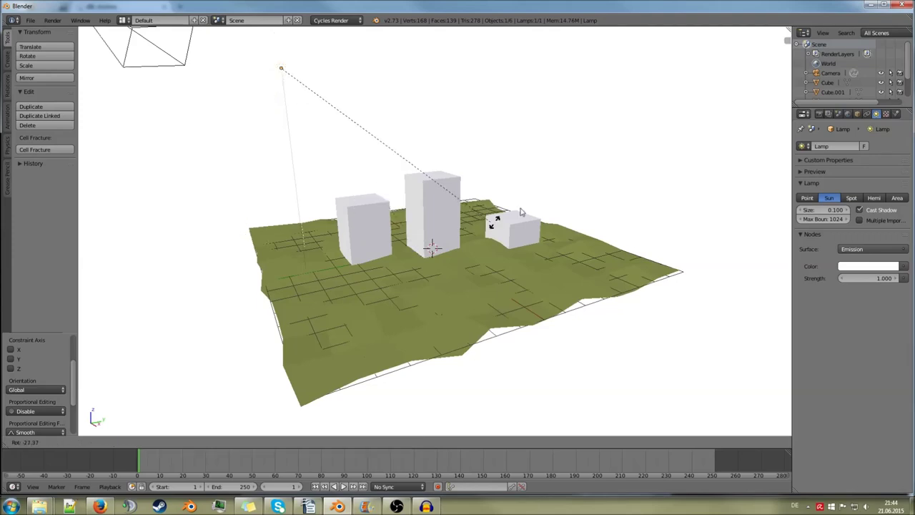
click(493, 224)
middle_drag(432, 237, 463, 304)
key(KP_7)
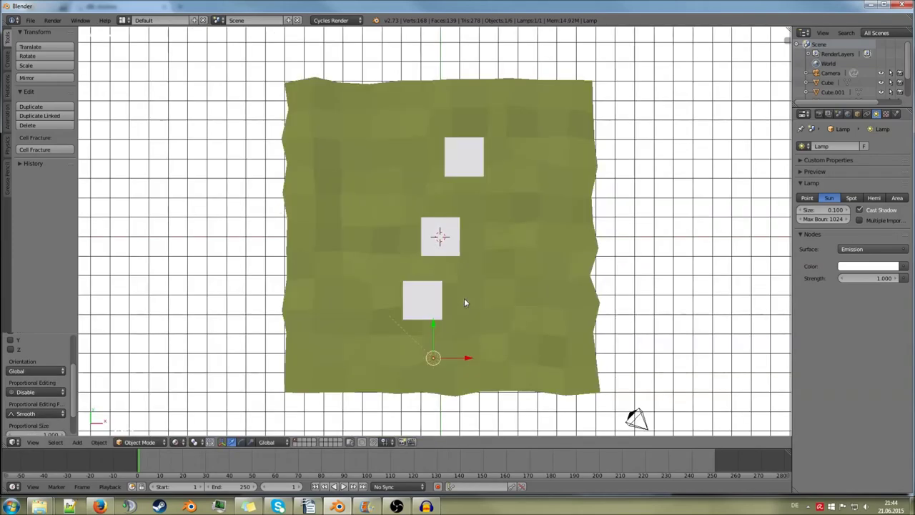
key(r)
click(543, 269)
middle_drag(543, 269, 395, 185)
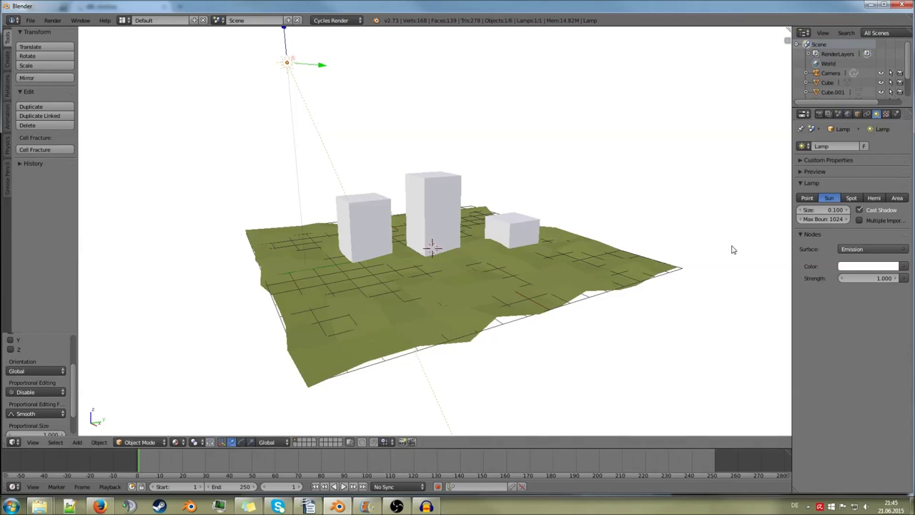
- Give the sun strength 4, a warm yellow colour and size 0.05, then render
click(872, 278)
text(4)
key(Return)
click(871, 266)
drag(815, 196, 882, 181)
click(833, 210)
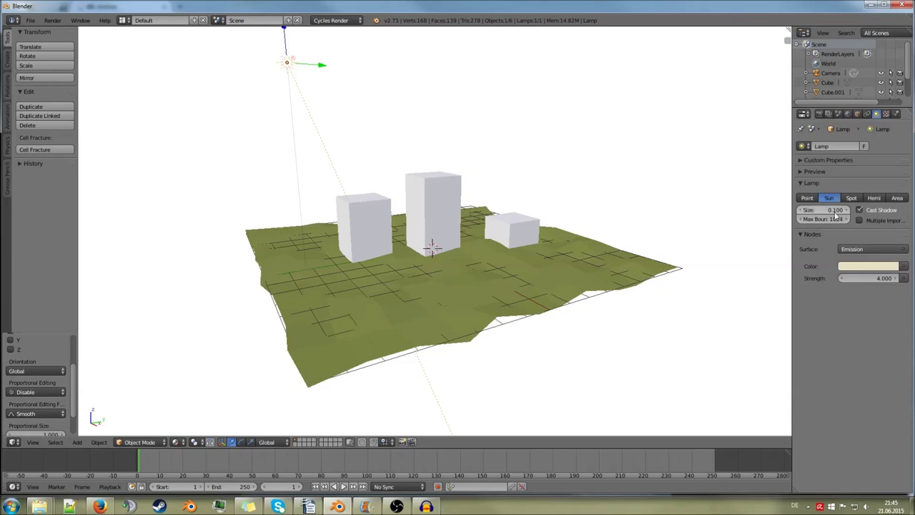
text(0.05)
key(Return)
key(F12)
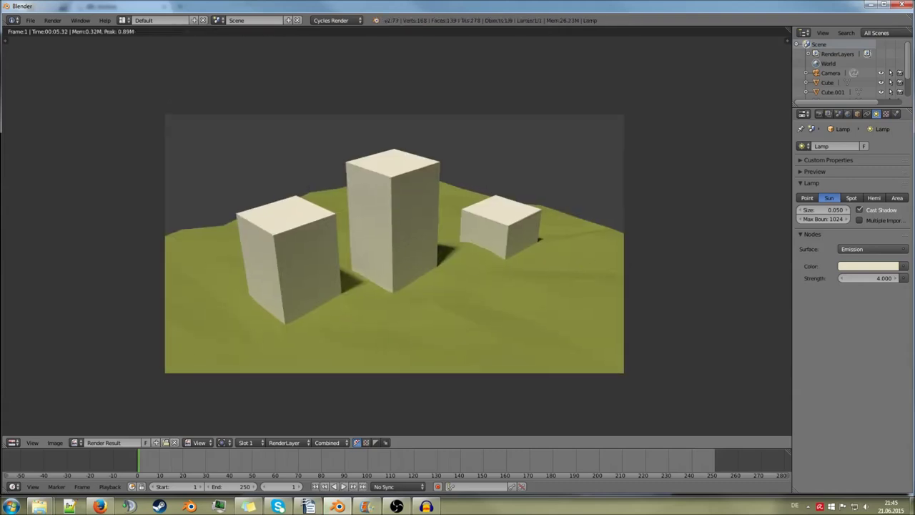
scroll(407, 286, up, 1)
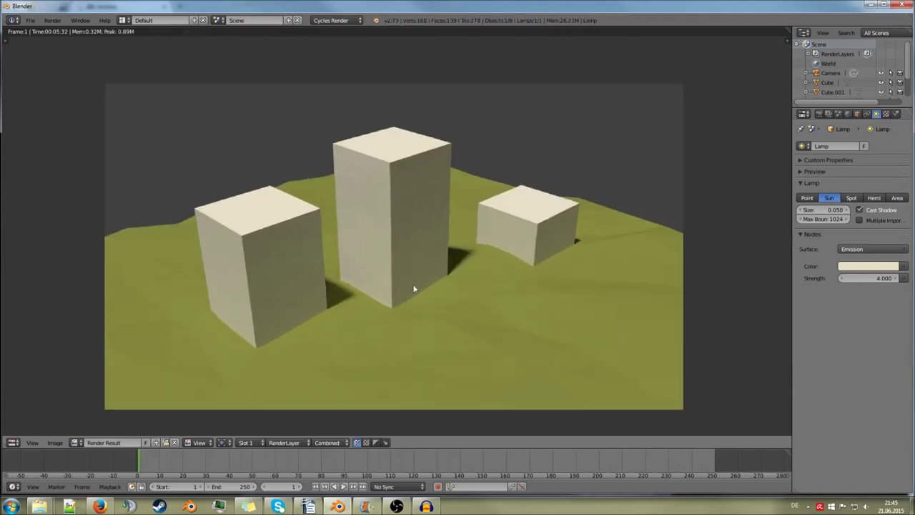
scroll(424, 286, up, 2)
scroll(423, 288, down, 2)
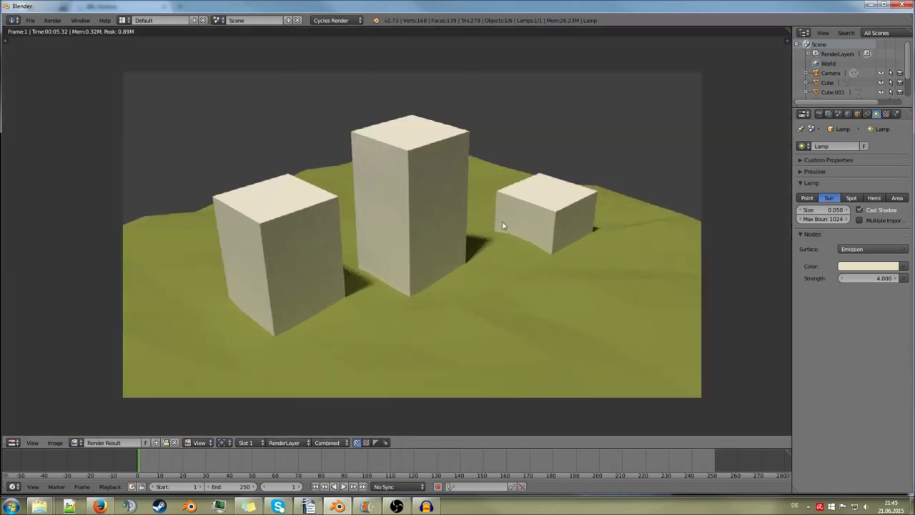
middle_drag(314, 237, 340, 226)
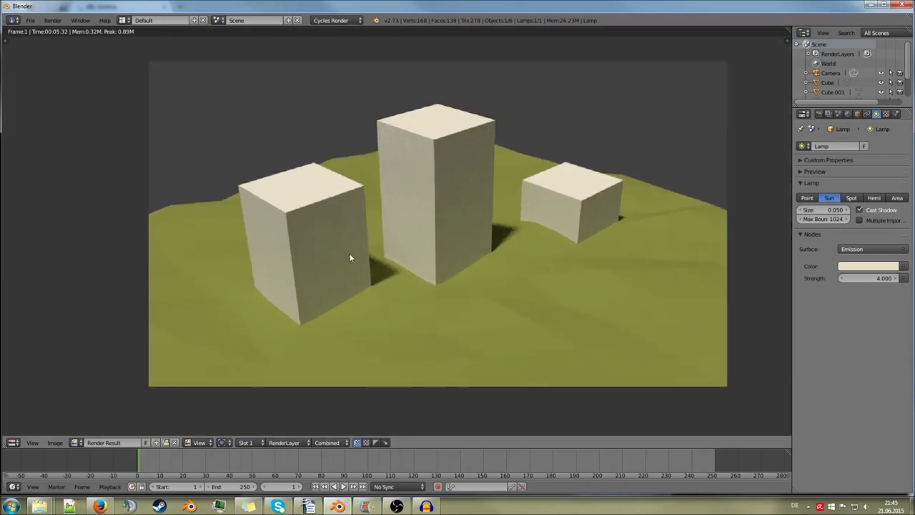
scroll(358, 256, up, 1)
middle_drag(473, 245, 445, 236)
scroll(405, 252, down, 4)
scroll(404, 252, up, 3)
scroll(434, 251, up, 1)
scroll(434, 252, down, 1)
scroll(435, 251, up, 2)
scroll(426, 259, down, 3)
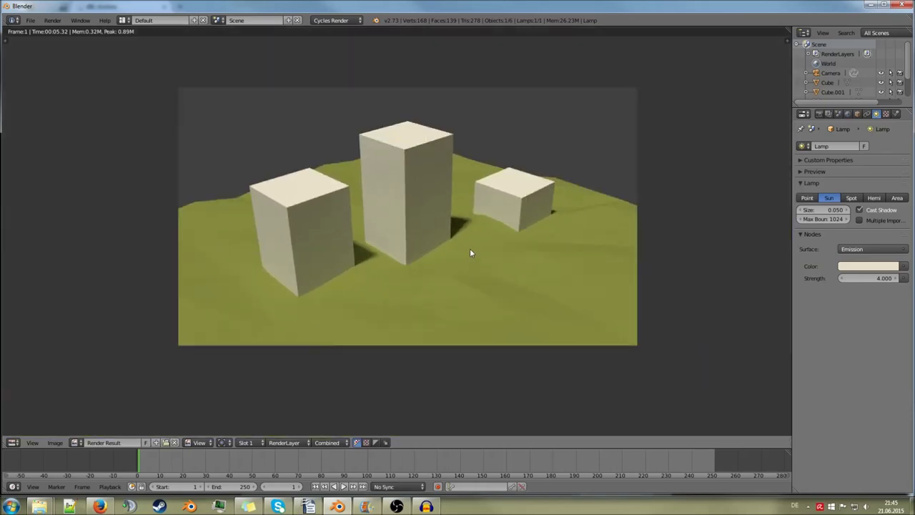
key(Escape)
- Rotate the sun lamp to a new direction, viewed from a low side angle
middle_drag(374, 231, 331, 199)
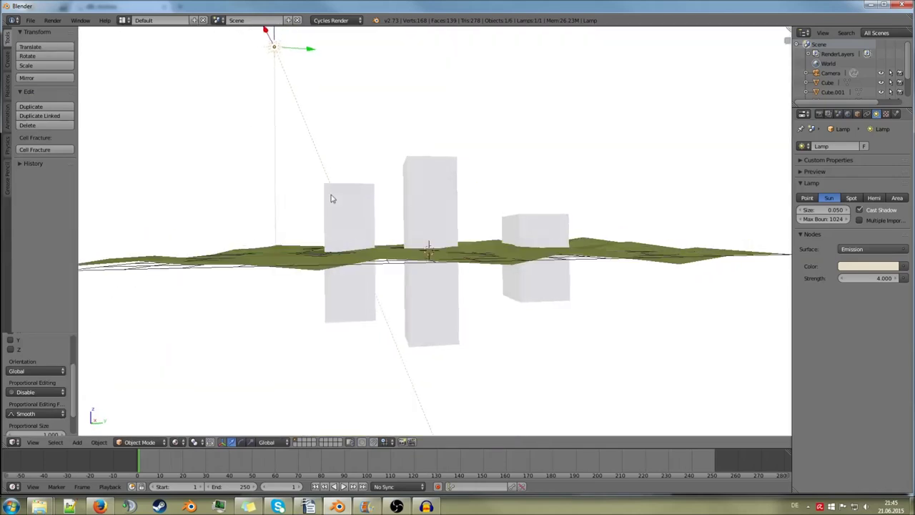
key(r)
click(534, 73)
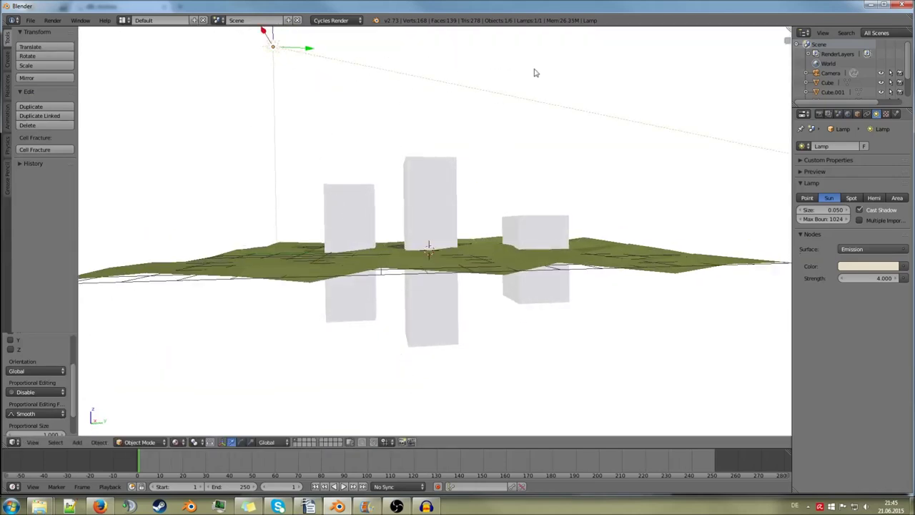
- Make the sun lamp's light a deep orange with strength 6
click(864, 266)
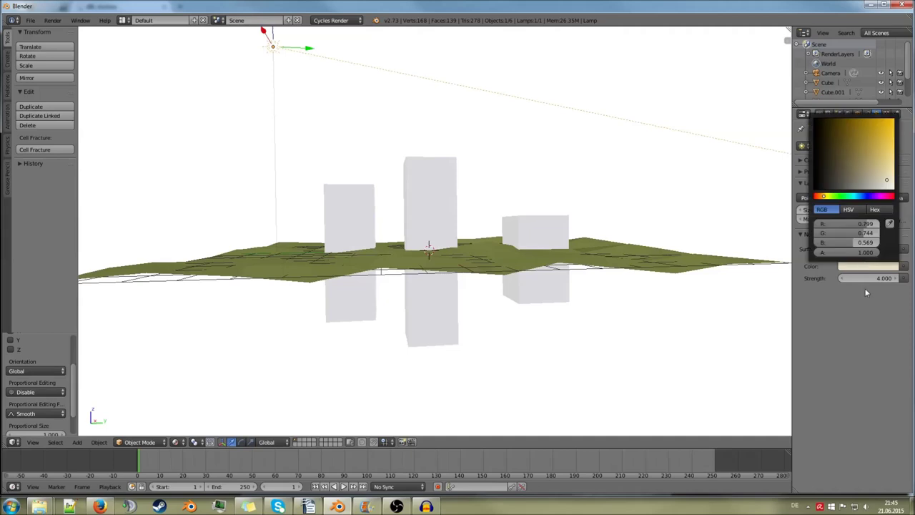
click(869, 278)
text(3)
key(Return)
click(822, 196)
click(878, 140)
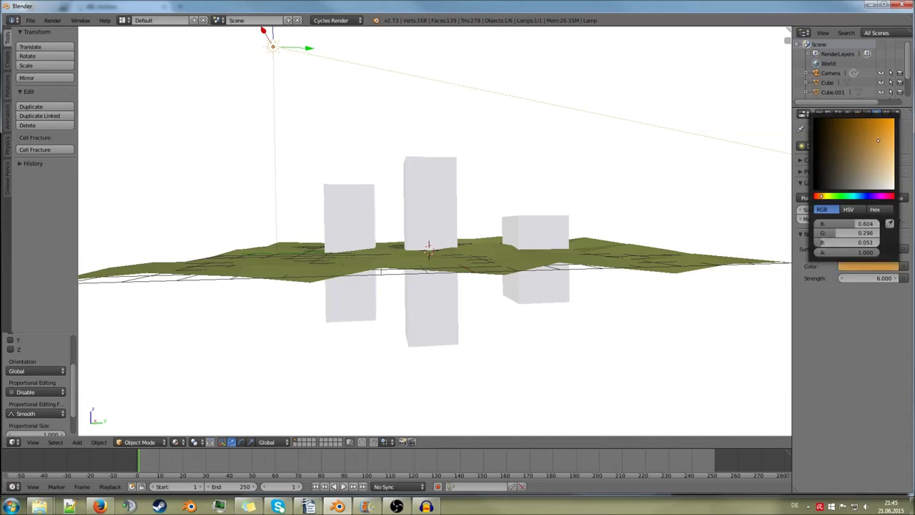
- Re-render the cubes under orange sunlight, then go back to the World settings
key(F12)
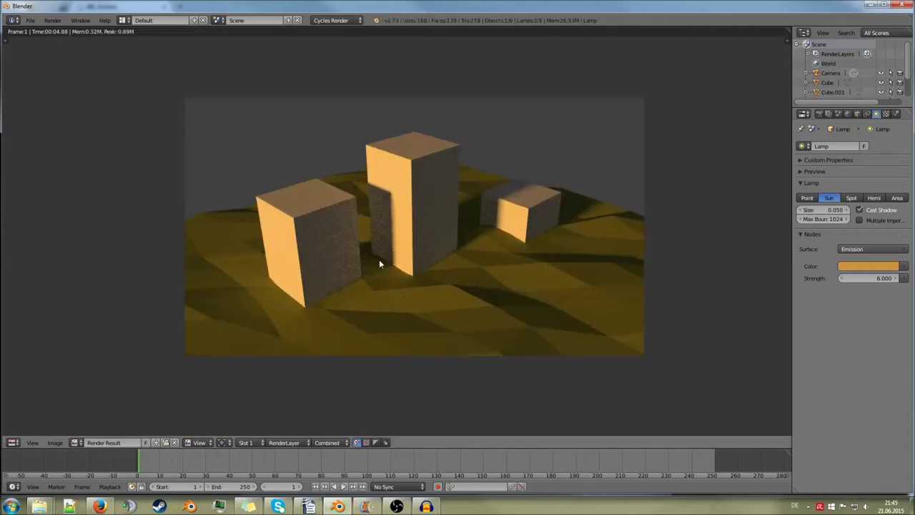
middle_drag(377, 228, 374, 231)
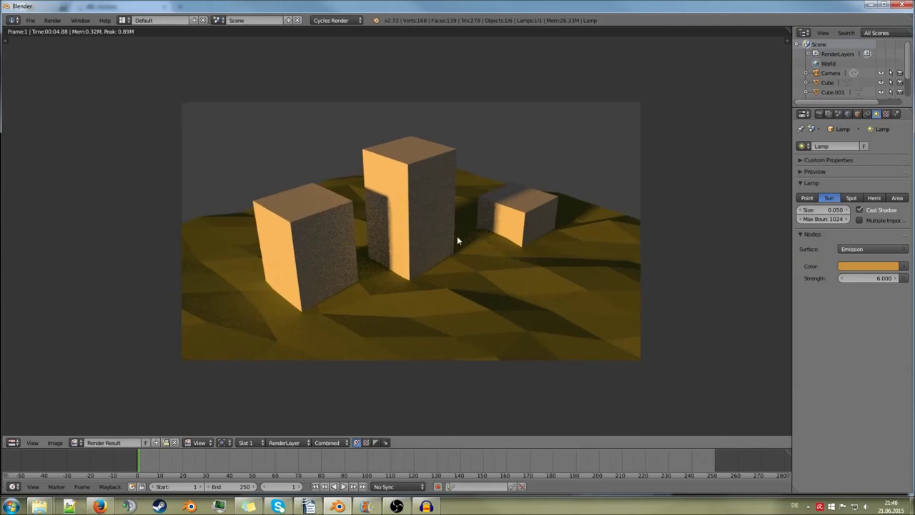
mouse_move(483, 258)
middle_down()
mouse_move(428, 270)
mouse_move(476, 263)
middle_up()
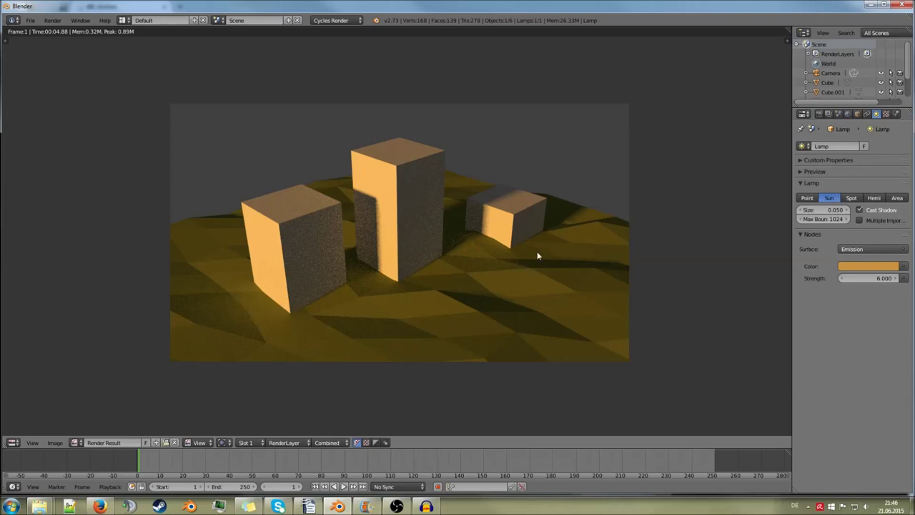
key(Escape)
click(848, 115)
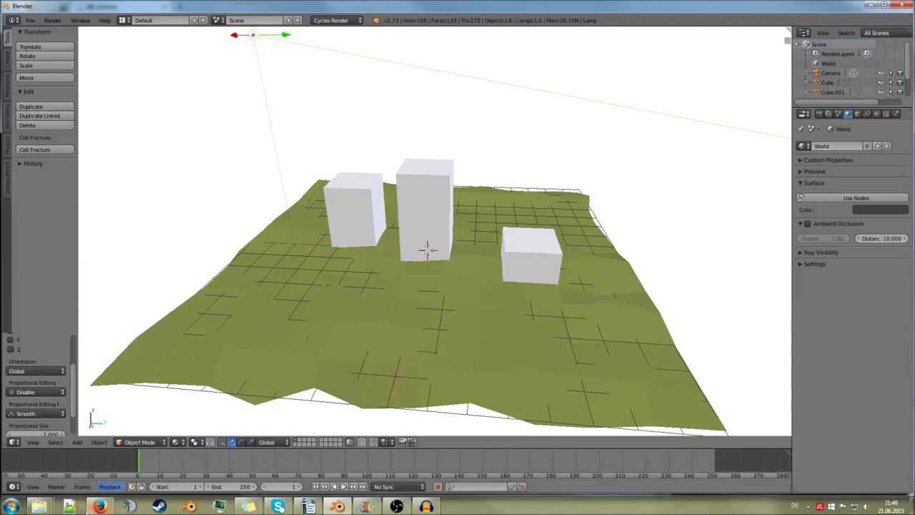
- Scroll through the free HDRI sets on the sIBL Archive page, then return to Blender
click(100, 506)
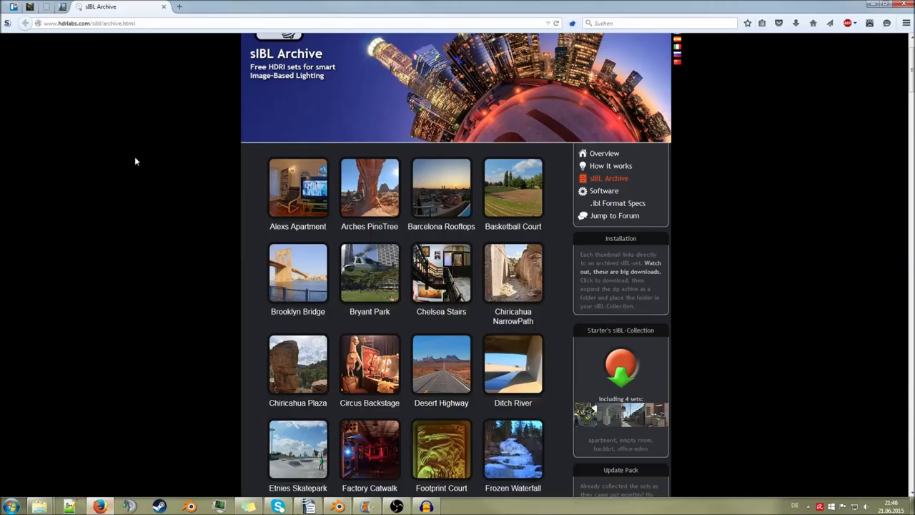
scroll(140, 163, up, 2)
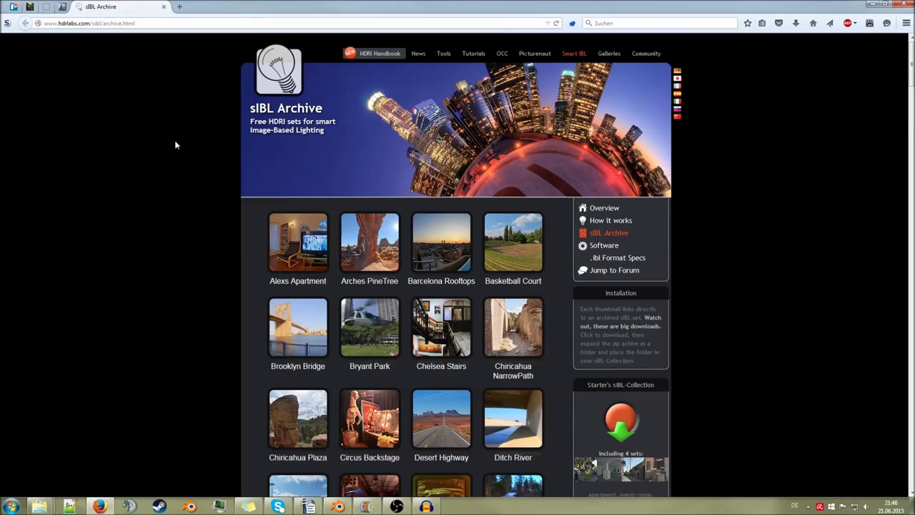
scroll(175, 141, down, 8)
scroll(416, 322, down, 9)
scroll(252, 367, up, 17)
click(339, 506)
- Enable world nodes and feed the world Color from an Environment Texture
middle_drag(429, 322, 464, 307)
scroll(464, 308, up, 2)
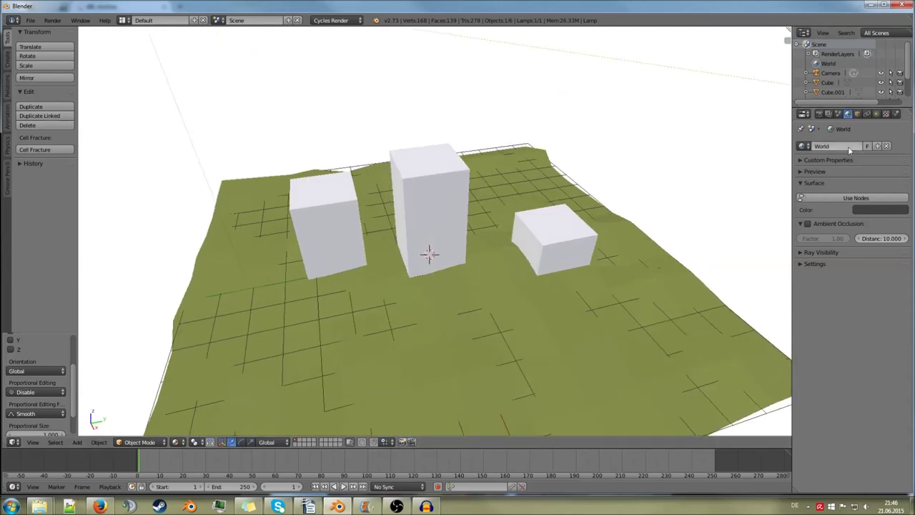
click(854, 198)
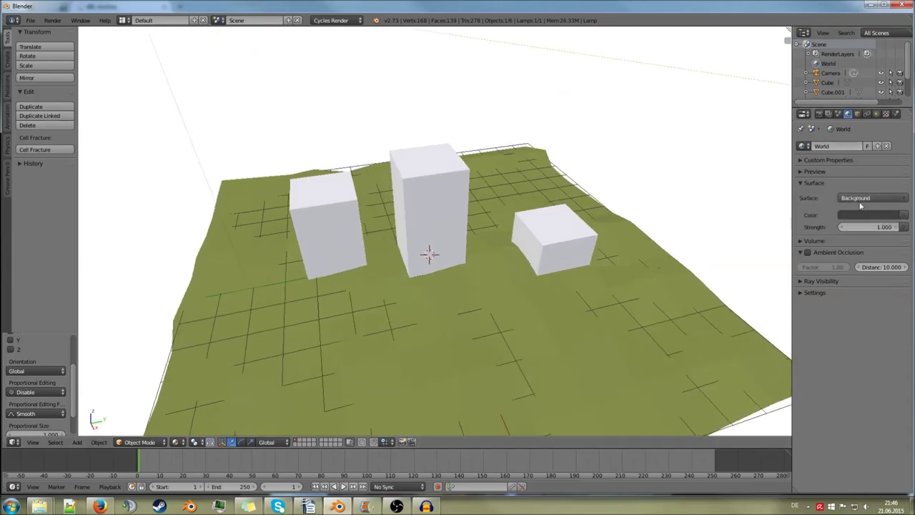
click(903, 215)
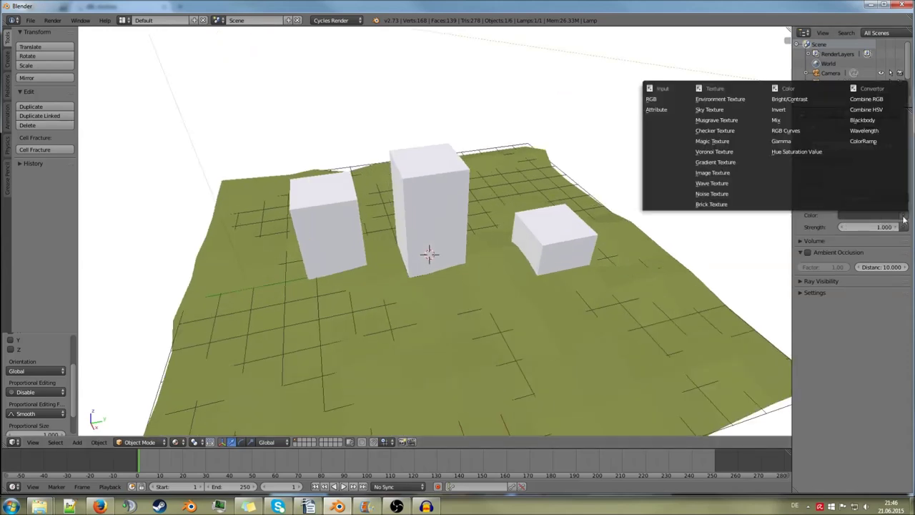
click(743, 100)
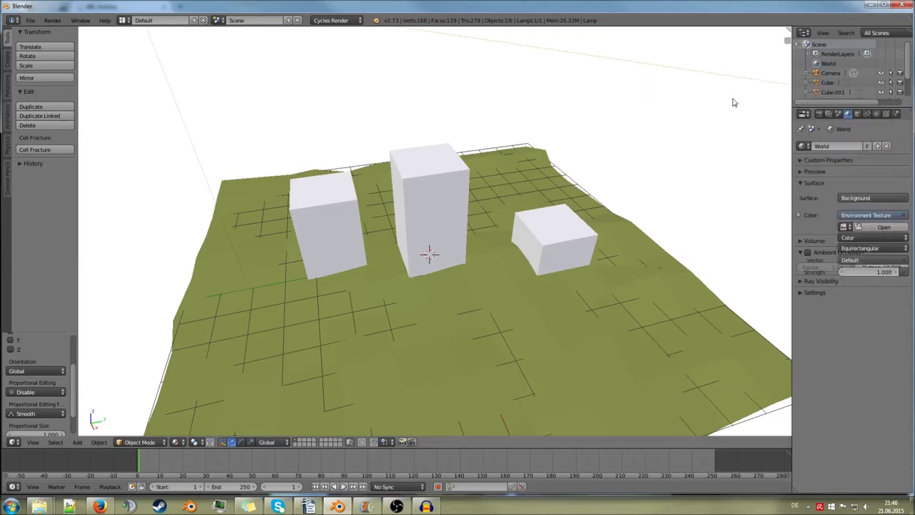
- Load the PaperMill image from Texturen > envoirement as the environment and render
click(881, 229)
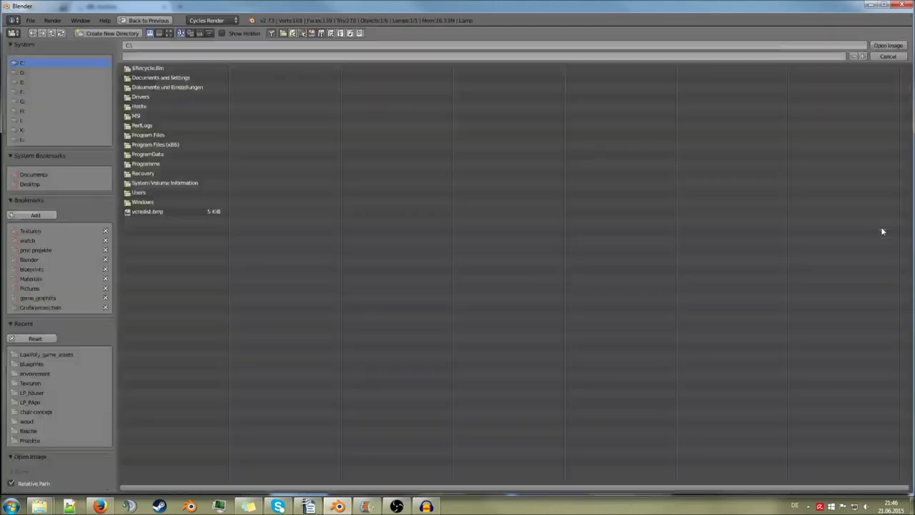
click(47, 232)
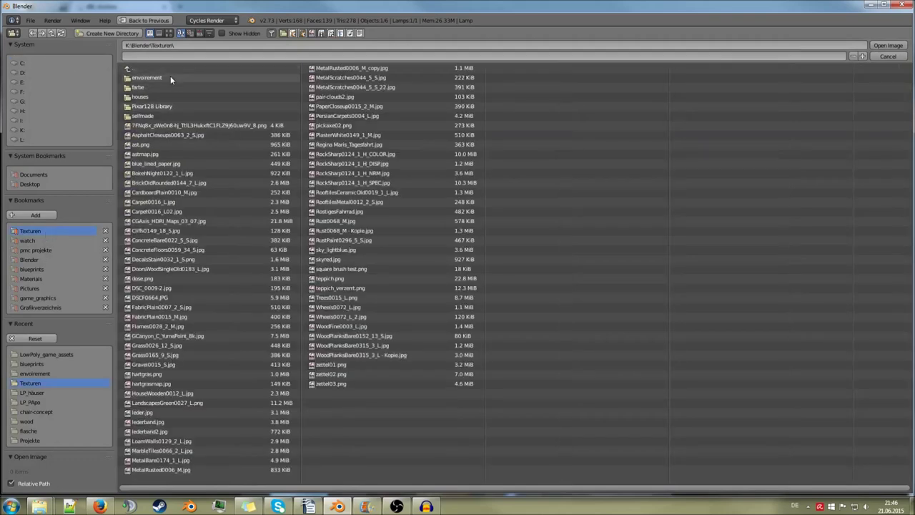
click(170, 77)
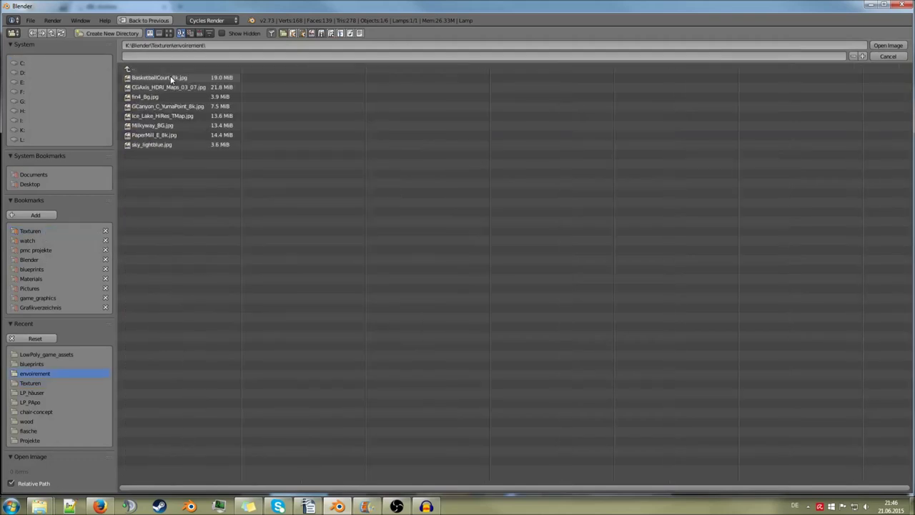
double_click(163, 138)
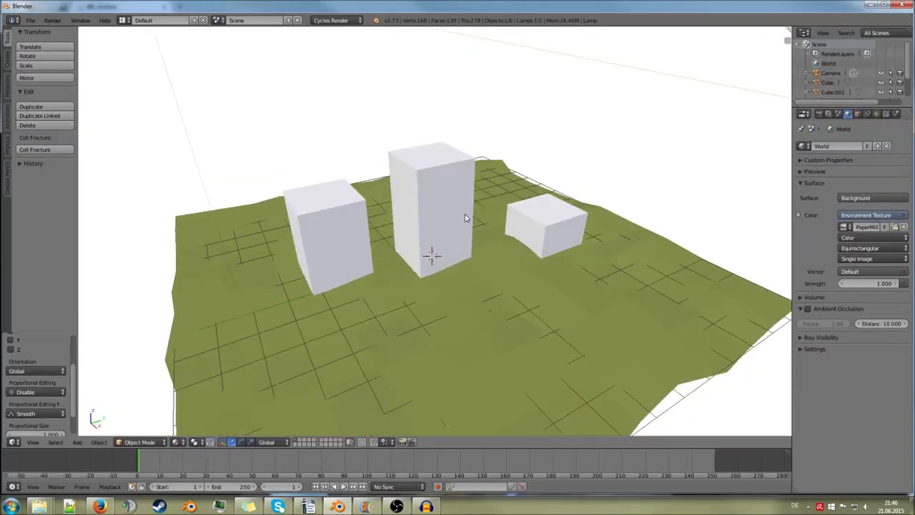
key(F12)
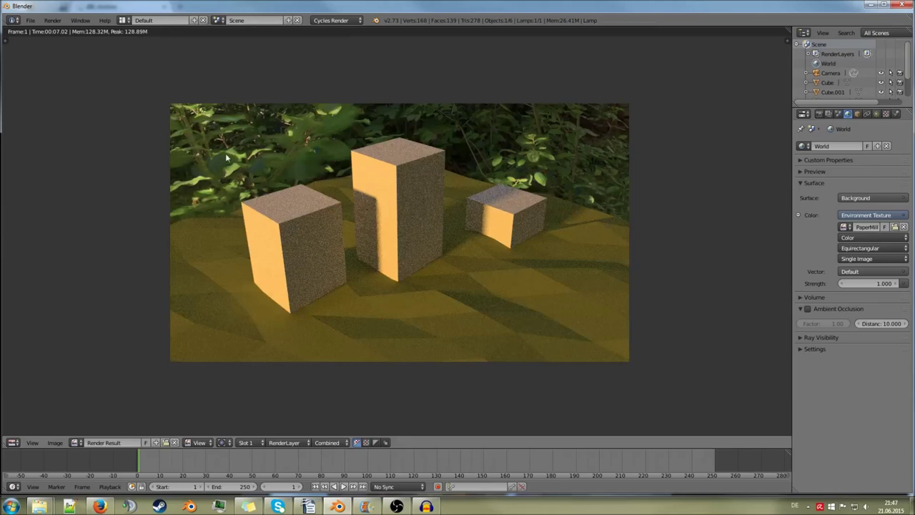
- Zoom and pan across the render showing the PaperMill foliage backdrop, then return to the 3D view
middle_drag(508, 210, 567, 188)
scroll(548, 245, up, 3)
scroll(484, 218, down, 4)
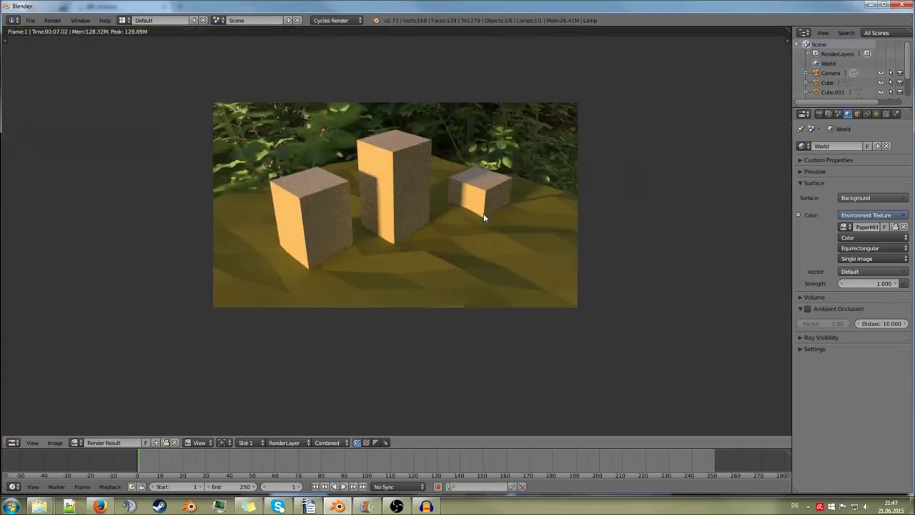
scroll(415, 180, up, 3)
scroll(441, 140, up, 2)
middle_drag(245, 186, 448, 212)
scroll(448, 212, up, 2)
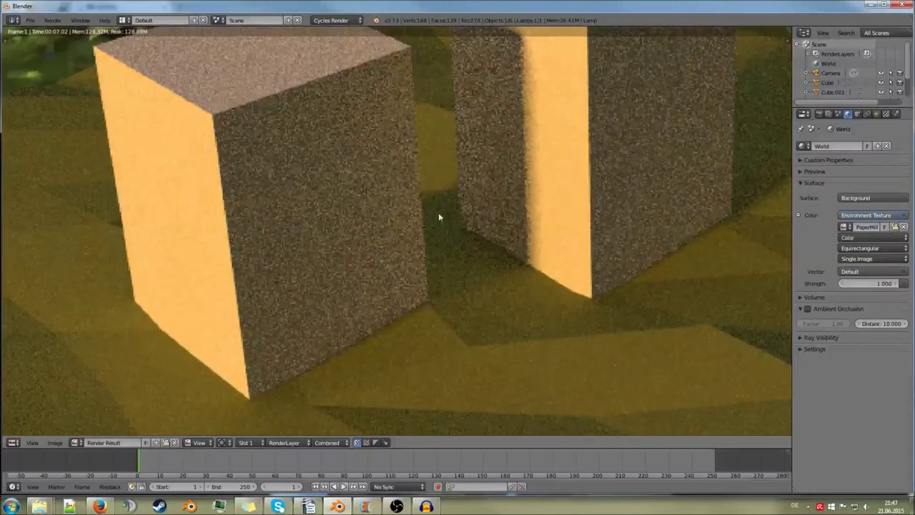
scroll(591, 242, down, 5)
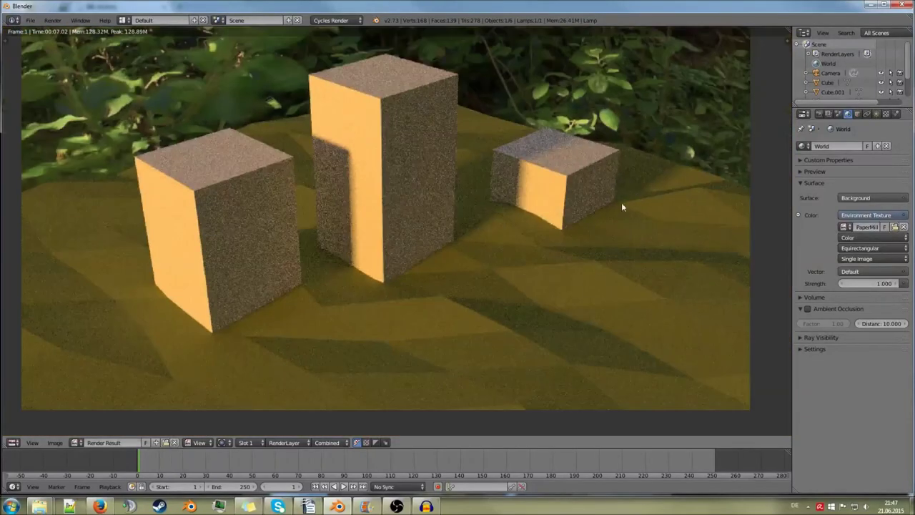
scroll(432, 219, down, 4)
scroll(432, 220, up, 5)
scroll(443, 222, down, 3)
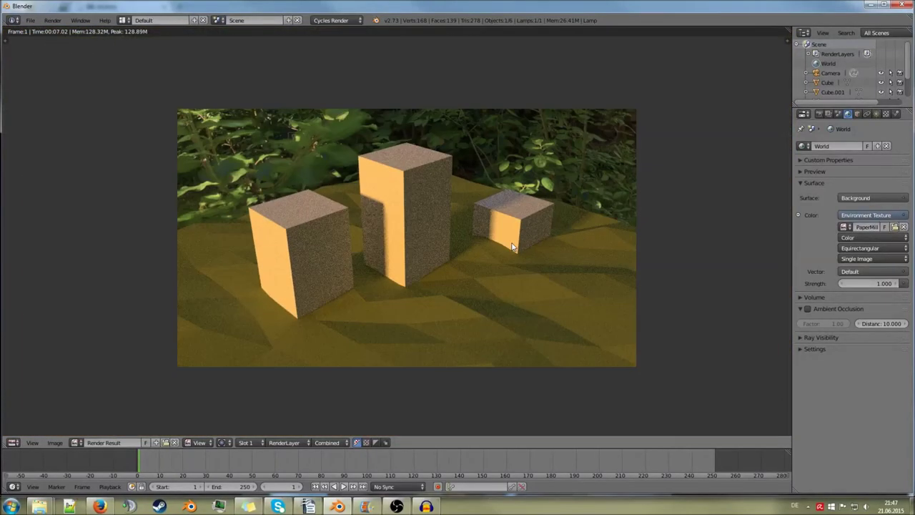
key(Escape)
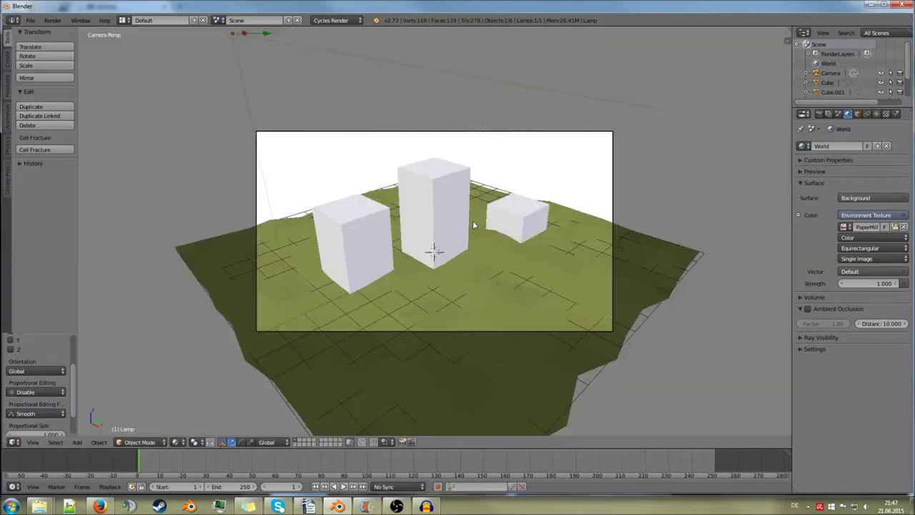
- Frame car.blend's desert road through the scene camera and start its Cycles render
key(KP_0)
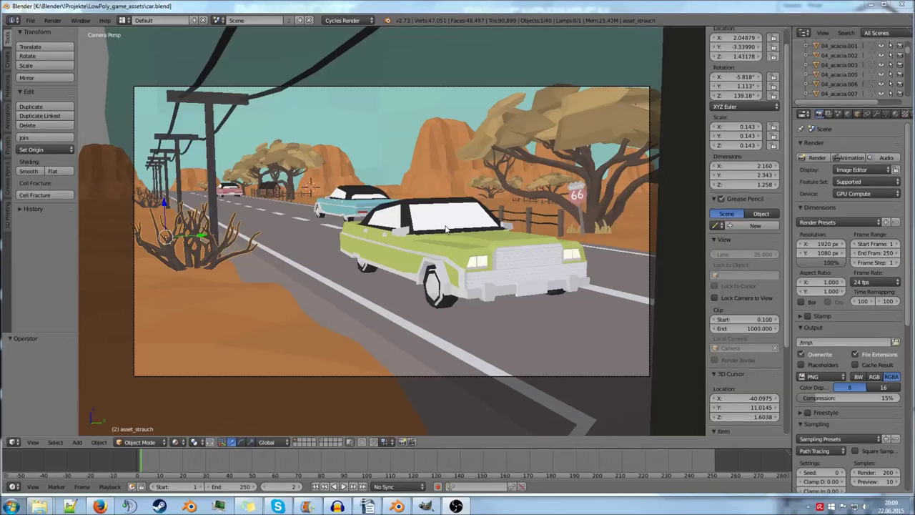
middle_drag(516, 204, 446, 233)
key(KP_0)
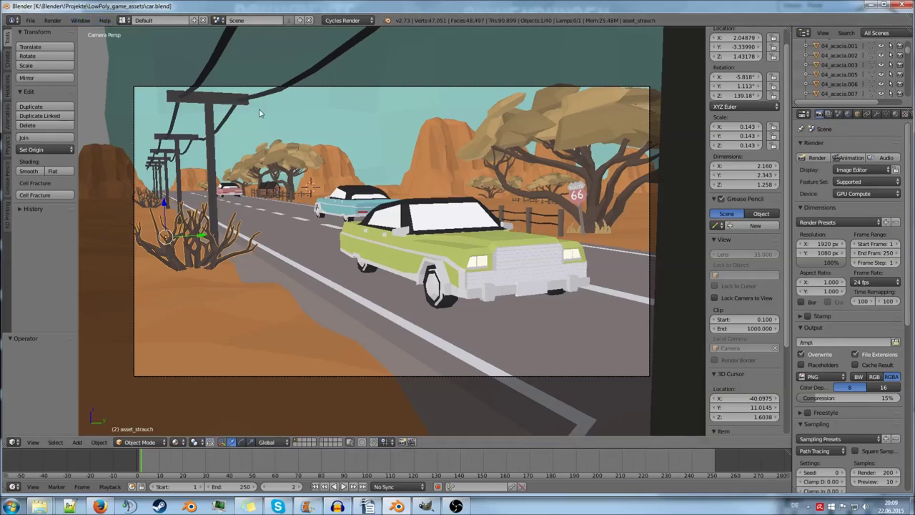
key(F12)
middle_drag(399, 224, 392, 194)
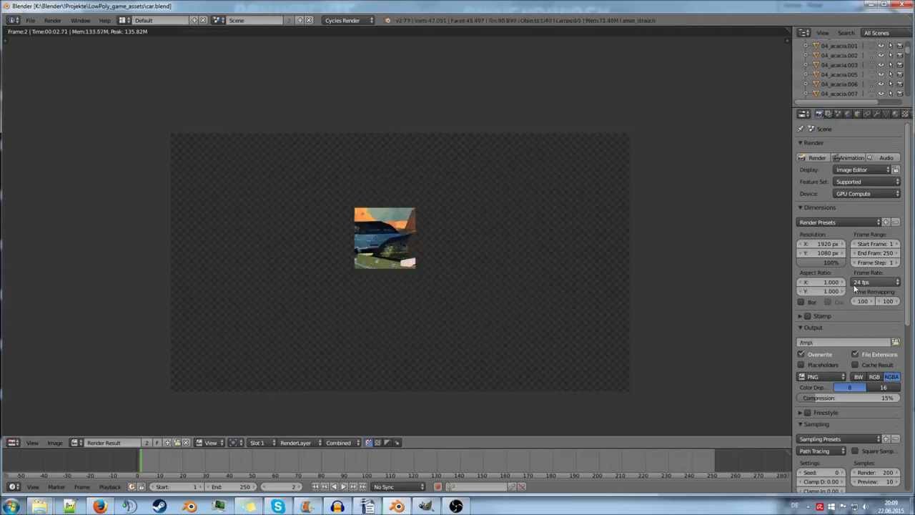
- Set render samples to 10 and resolution scale to 50%, keeping height at 1080 px
scroll(856, 287, down, 4)
click(863, 357)
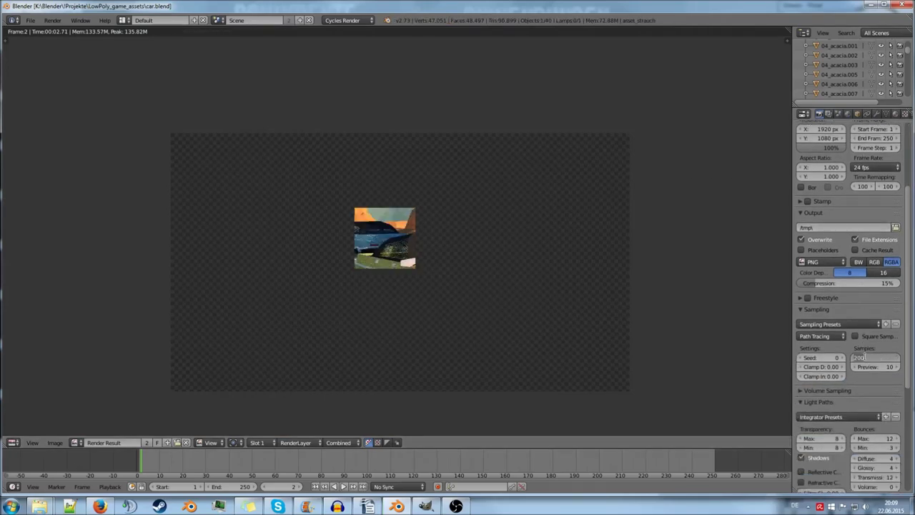
text(10)
key(Return)
scroll(845, 315, up, 4)
click(826, 254)
key(Return)
click(842, 262)
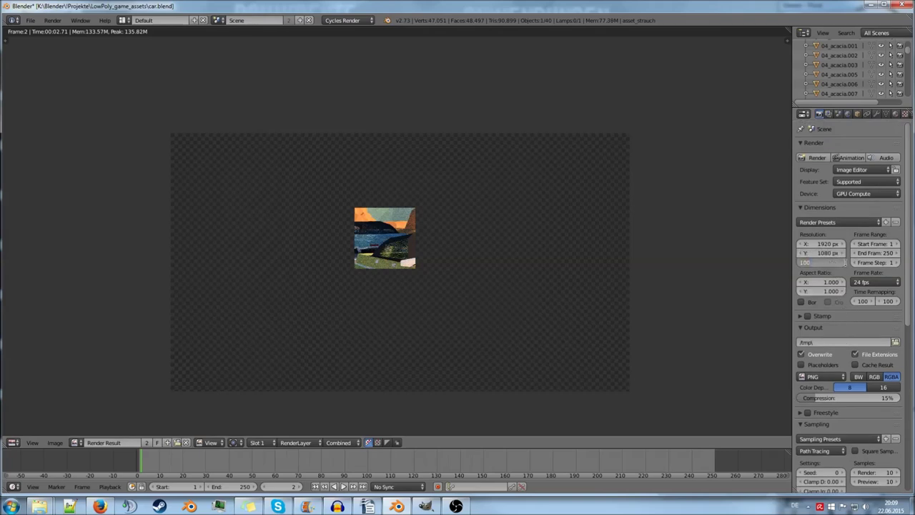
text(50)
key(Return)
- Render the car scene at the reduced settings and inspect the finished preview
key(F12)
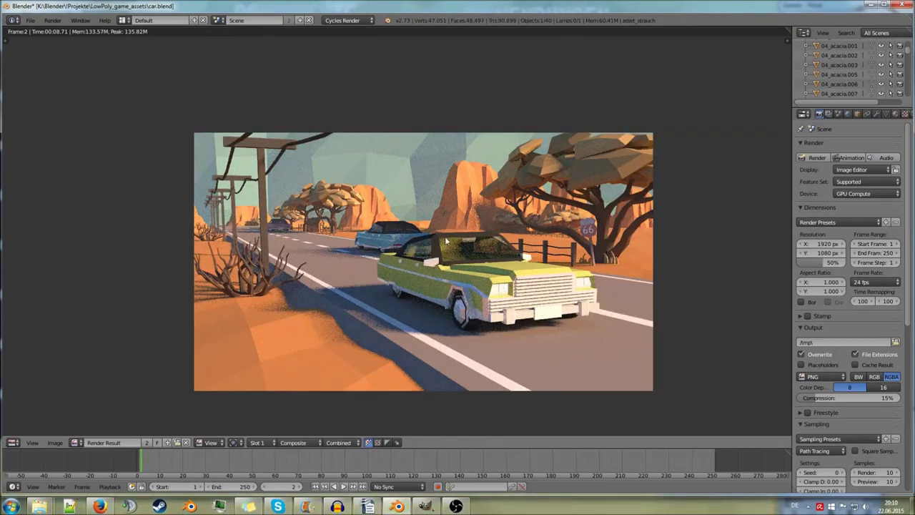
scroll(464, 254, up, 5)
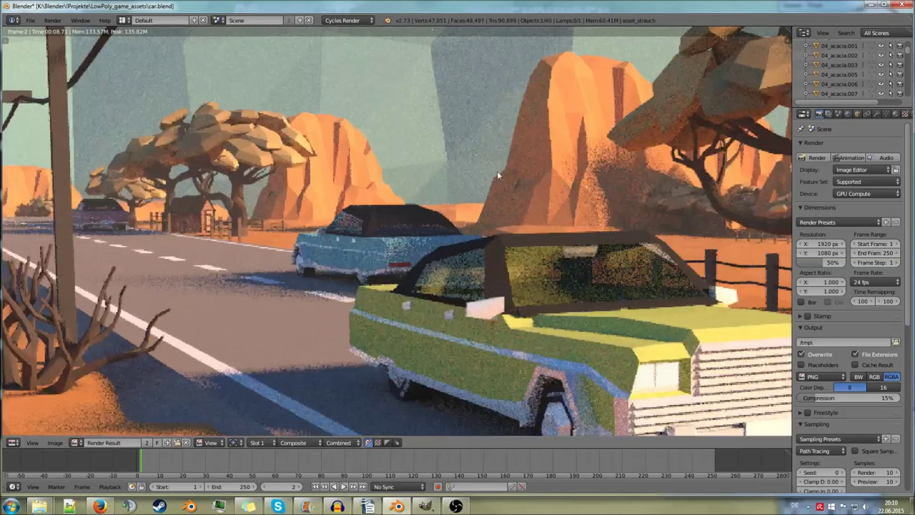
scroll(360, 178, down, 5)
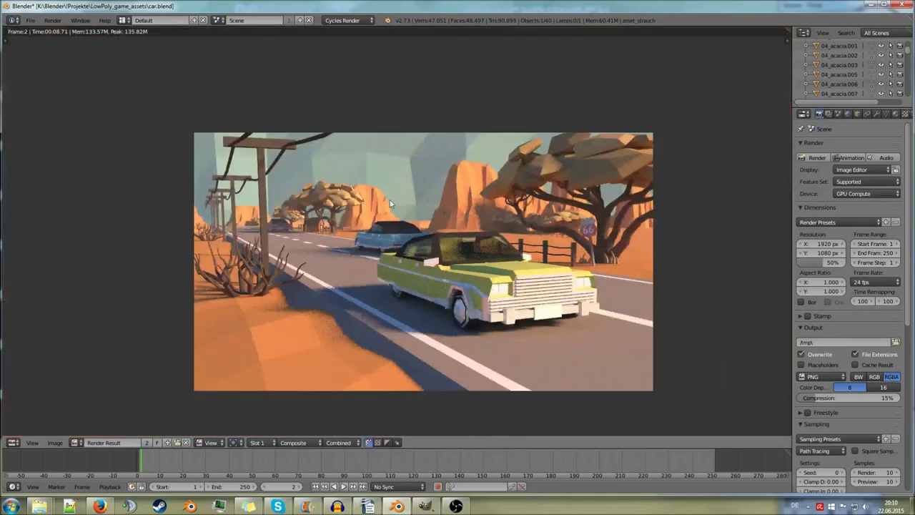
scroll(460, 193, up, 4)
scroll(465, 192, down, 4)
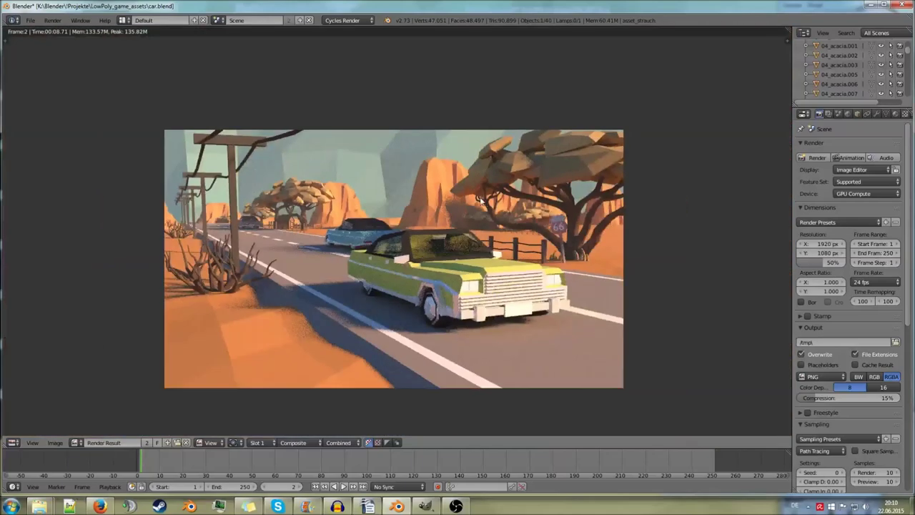
scroll(473, 191, up, 4)
middle_drag(473, 192, 501, 207)
scroll(465, 215, up, 3)
scroll(457, 214, down, 5)
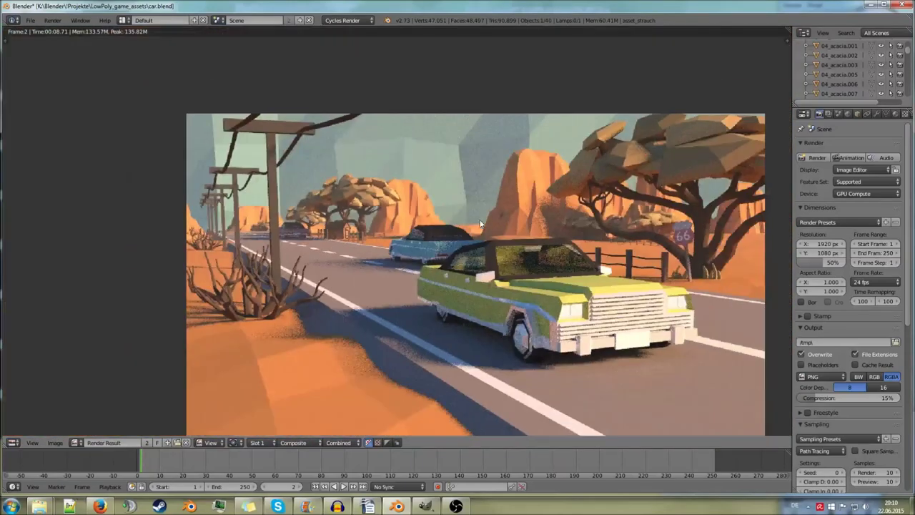
middle_drag(444, 201, 466, 197)
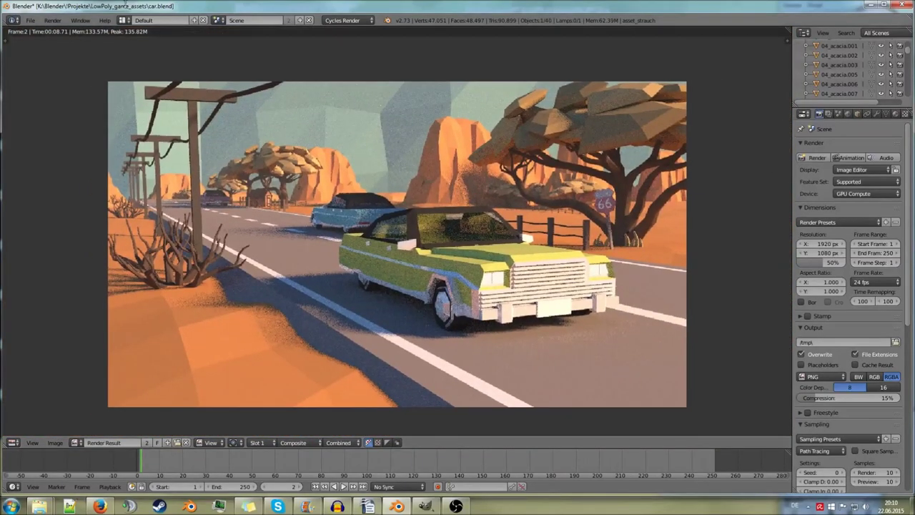
click(123, 21)
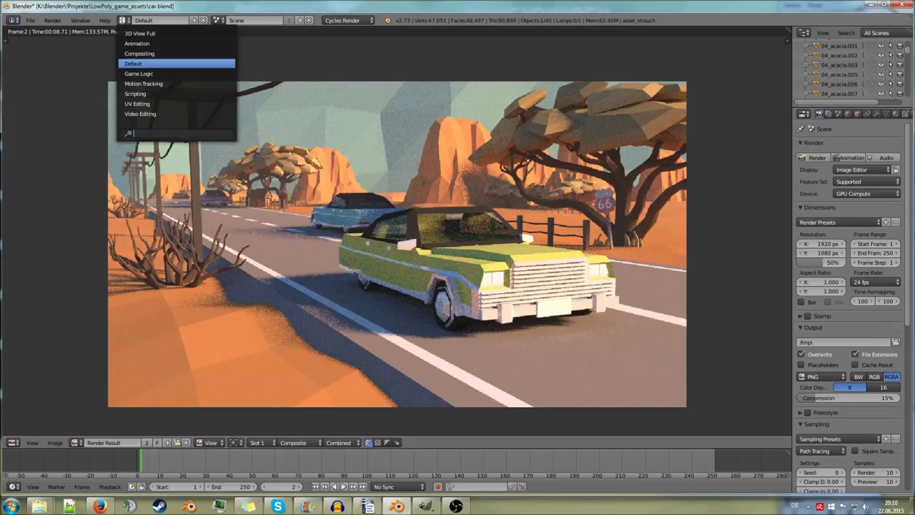
- Switch to the Compositing workspace and arrange the car render's node tree in view
click(155, 50)
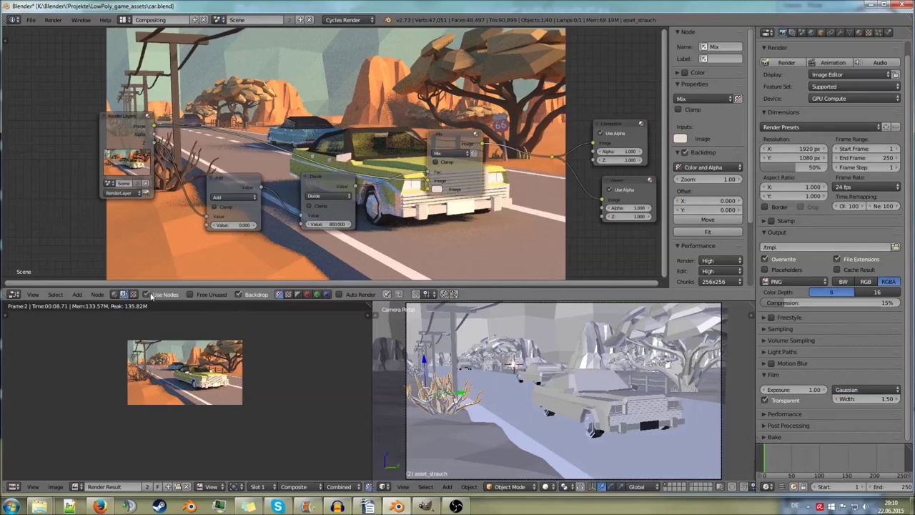
middle_drag(215, 236, 149, 224)
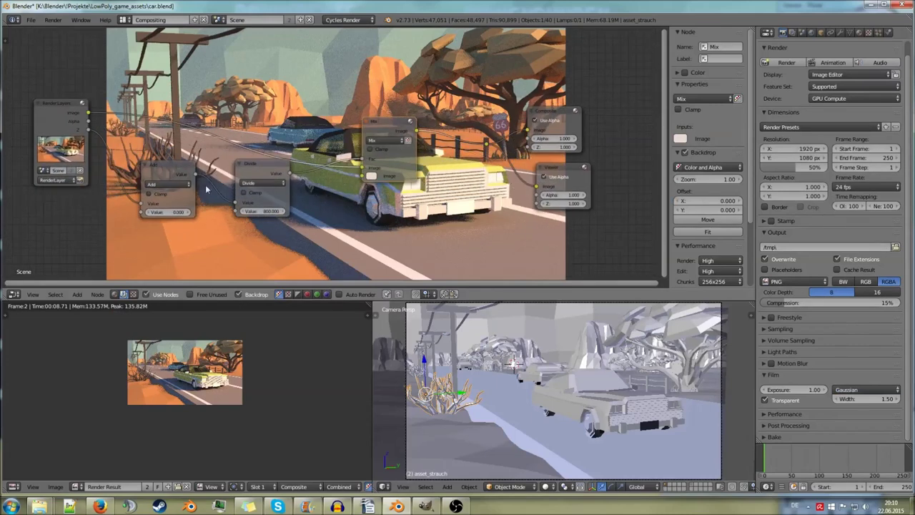
middle_drag(194, 104, 266, 109)
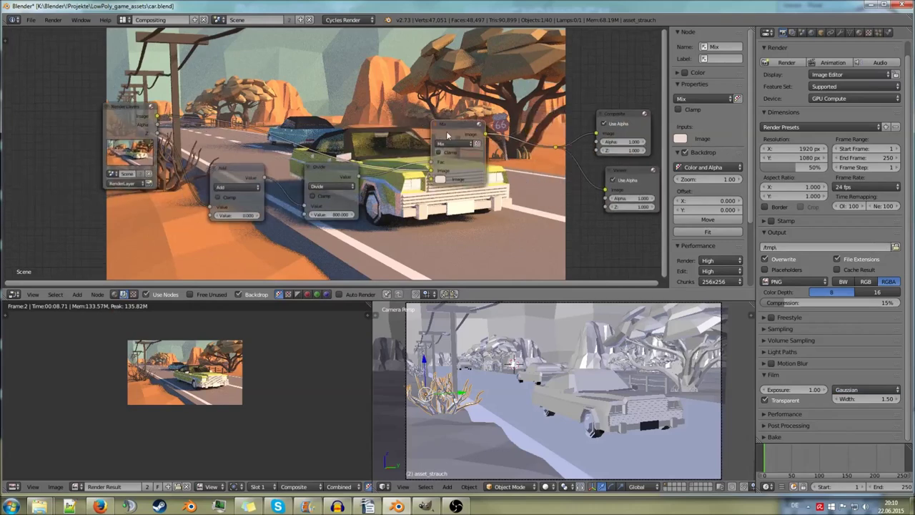
drag(447, 134, 442, 120)
mouse_move(291, 122)
middle_down()
mouse_move(313, 130)
mouse_move(258, 133)
mouse_move(318, 98)
mouse_move(291, 113)
middle_up()
scroll(319, 97, up, 1)
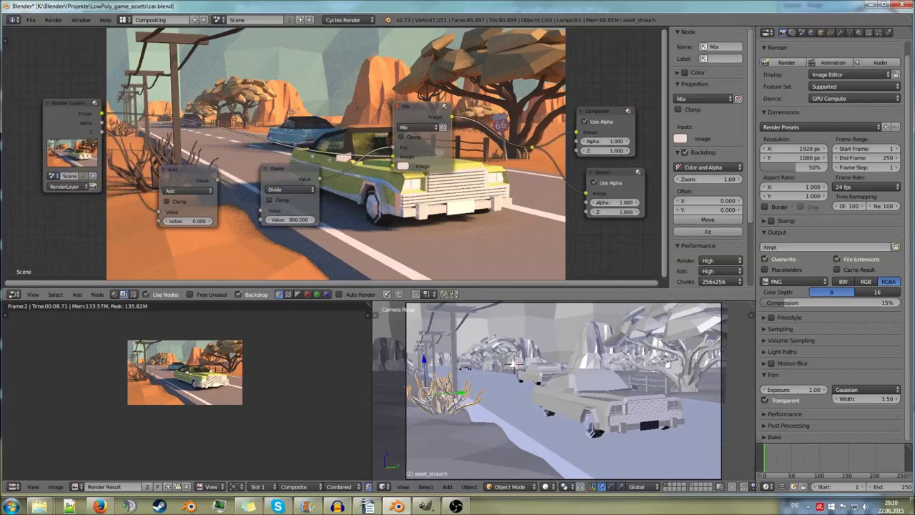
- Compare the car render with and without the mist nodes, ending with Use Nodes on
click(146, 295)
click(147, 296)
scroll(175, 361, up, 6)
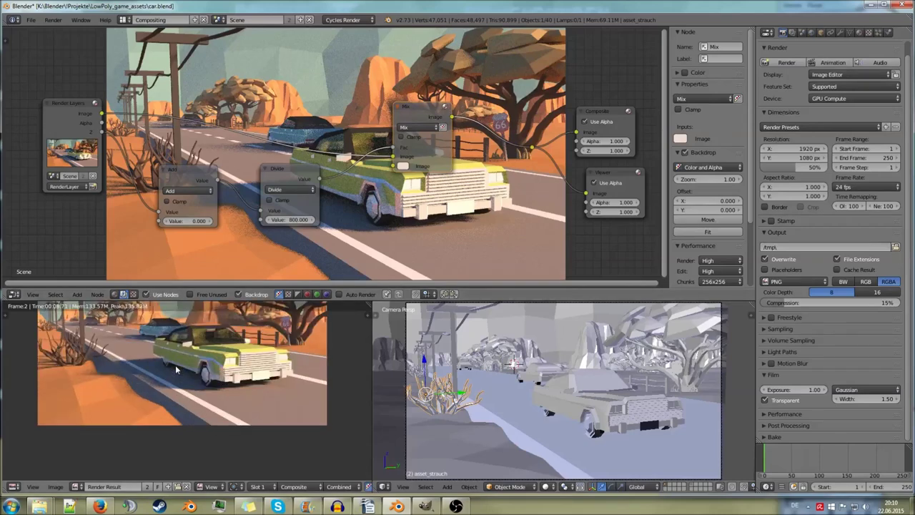
middle_drag(173, 342, 300, 458)
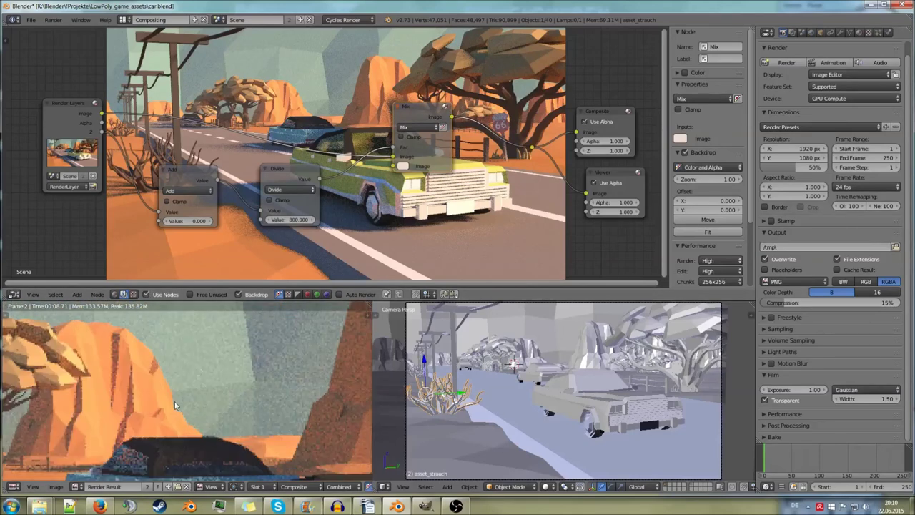
click(147, 295)
click(147, 296)
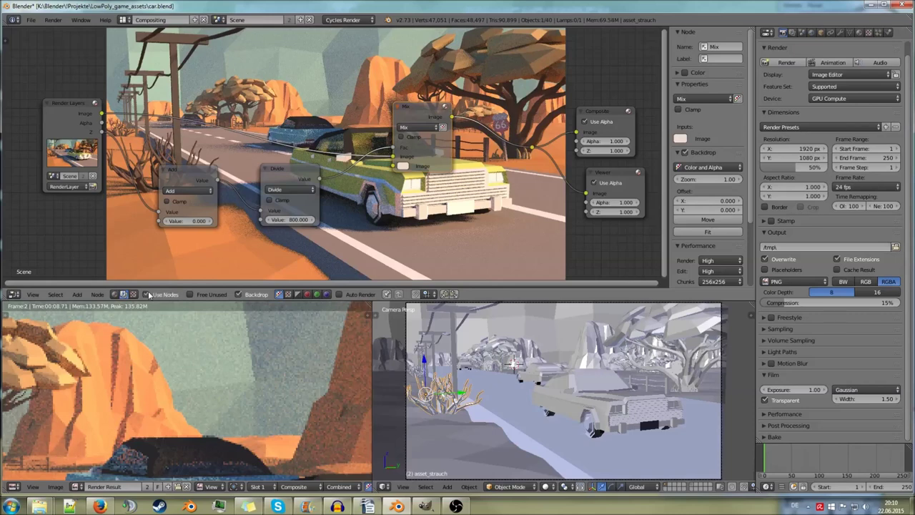
click(147, 296)
click(148, 295)
click(147, 296)
click(147, 295)
middle_drag(318, 173, 404, 84)
scroll(419, 218, up, 2)
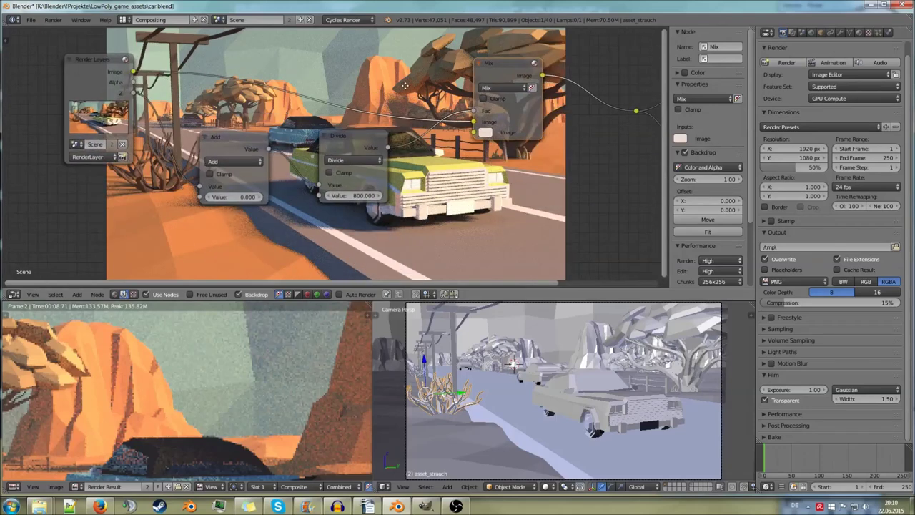
- Lower the Divide node's value from 800 to 400, then to 200
click(359, 195)
text(400)
key(Return)
click(360, 195)
text(200)
key(Return)
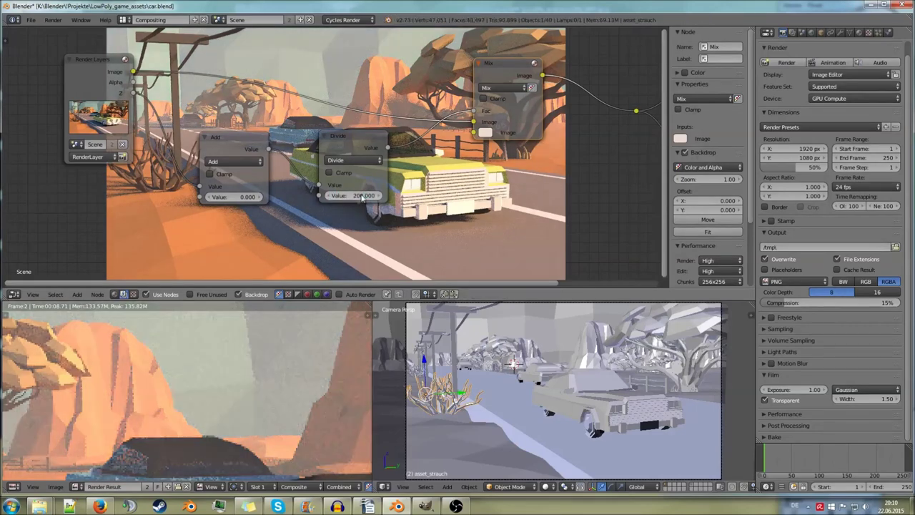
- Pan around the compositing node tree and frame all nodes in view
scroll(314, 103, down, 4)
middle_drag(313, 103, 385, 113)
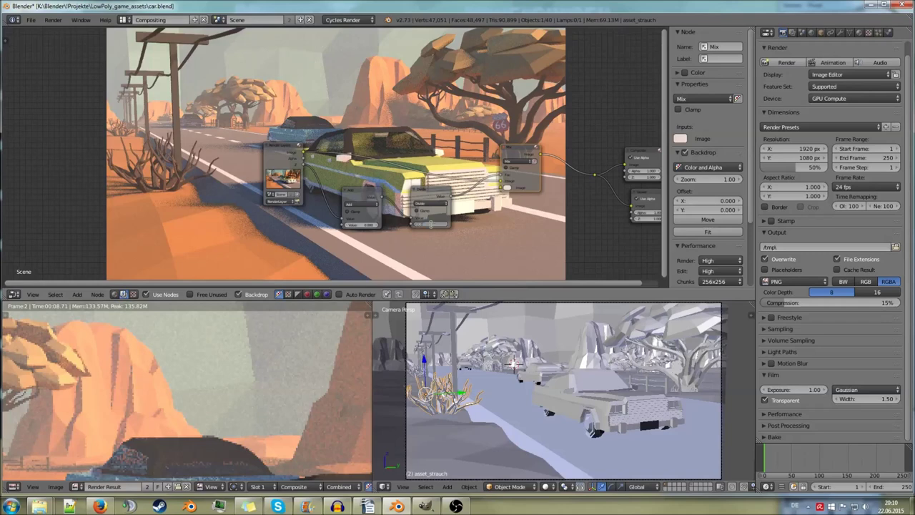
middle_drag(408, 133, 366, 163)
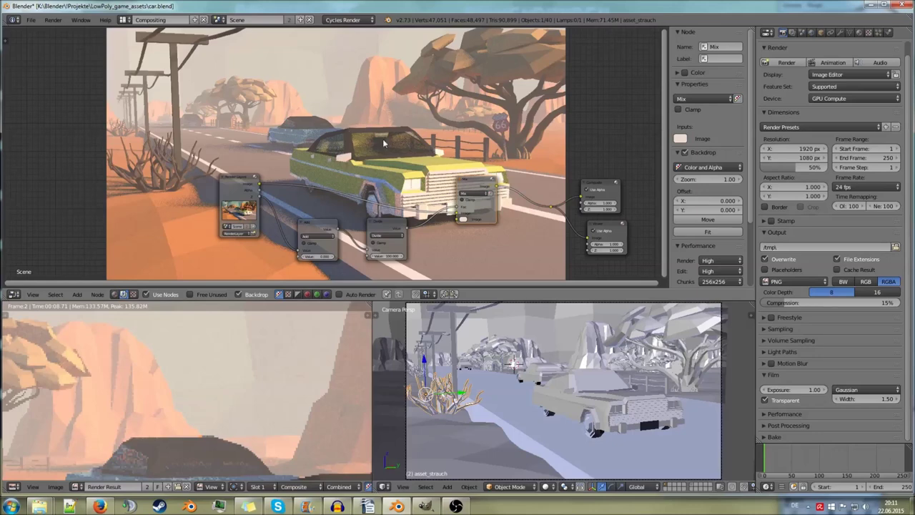
middle_drag(375, 98, 317, 122)
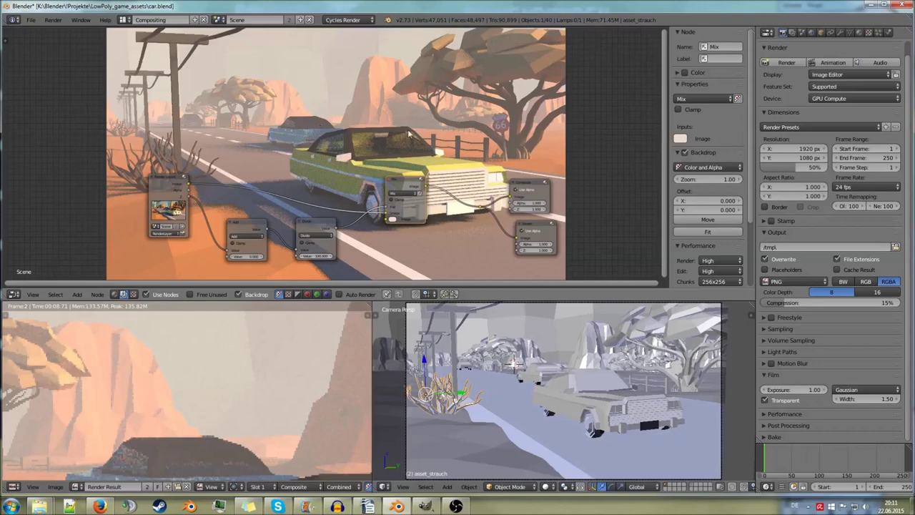
scroll(325, 160, up, 2)
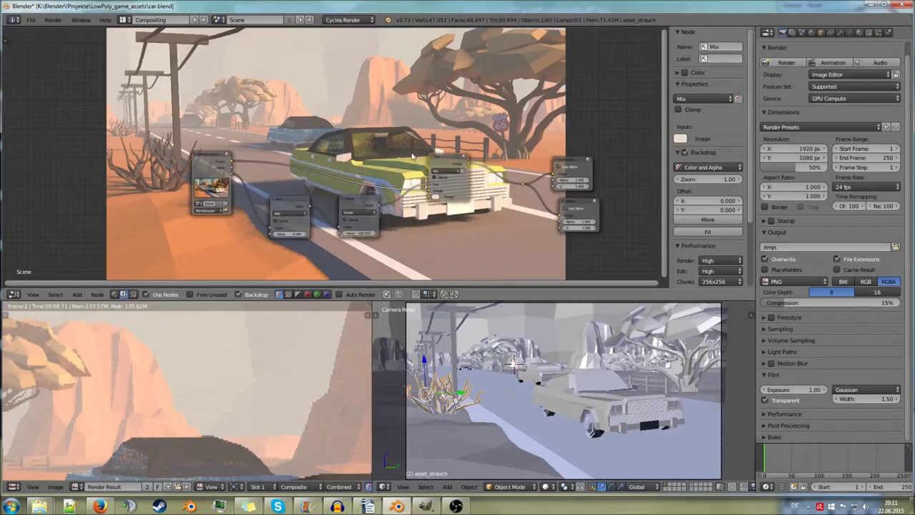
key(Home)
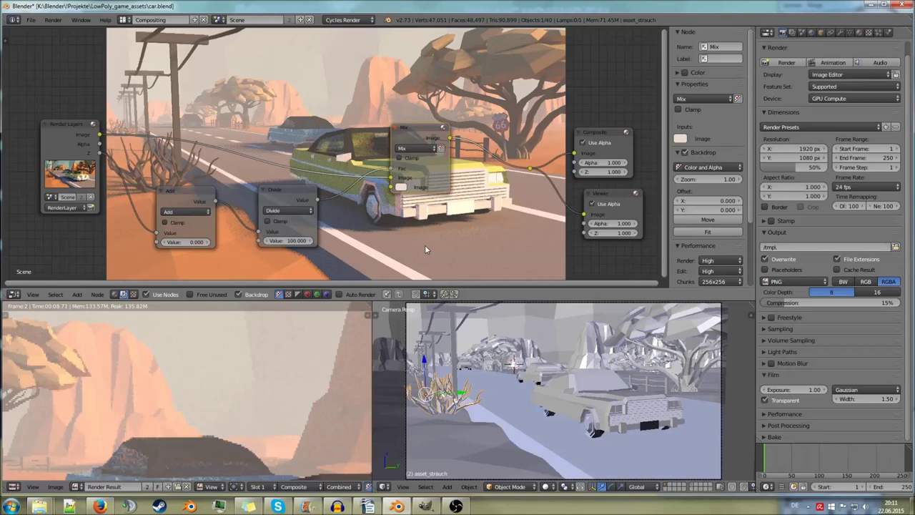
middle_drag(424, 249, 538, 236)
- Rearrange the Mix, Render Layers, Add and Divide nodes into a tidier layout
scroll(538, 232, up, 2)
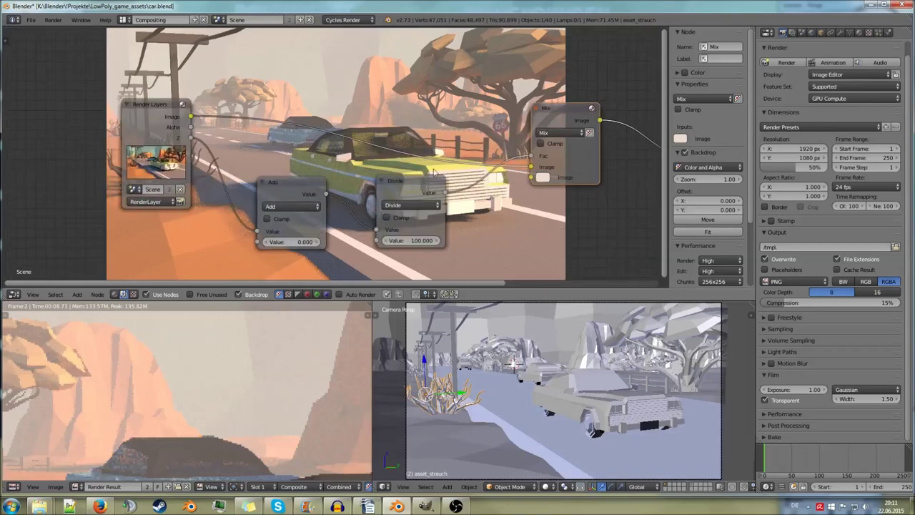
key(g)
click(458, 93)
drag(132, 115, 157, 121)
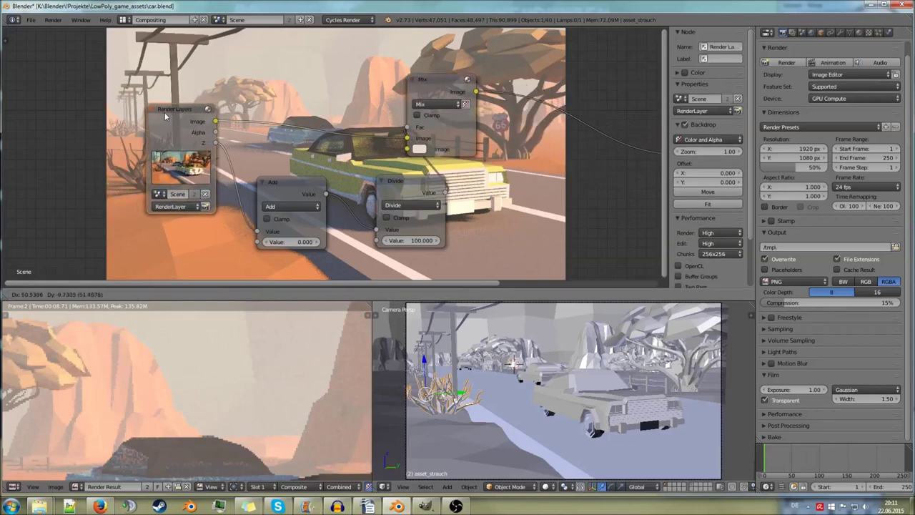
drag(285, 186, 263, 170)
drag(415, 180, 359, 171)
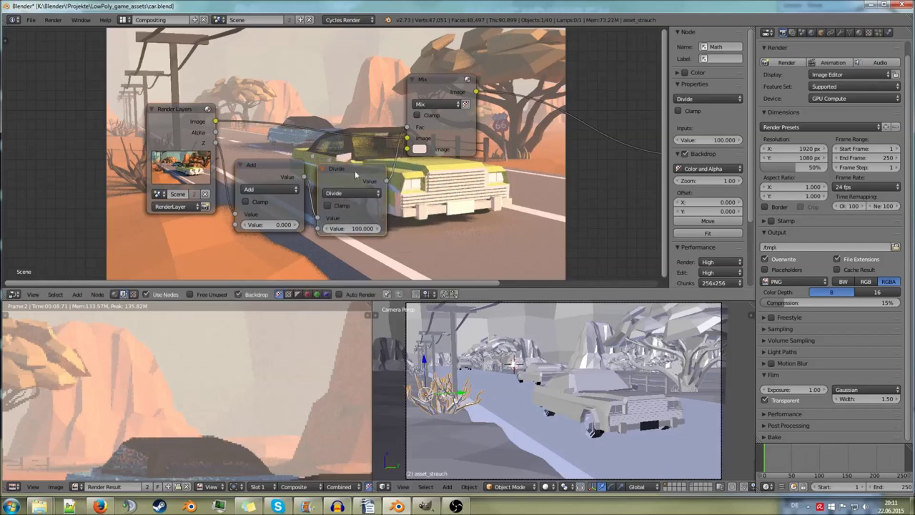
click(438, 77)
middle_drag(437, 77, 455, 69)
middle_drag(421, 95, 423, 92)
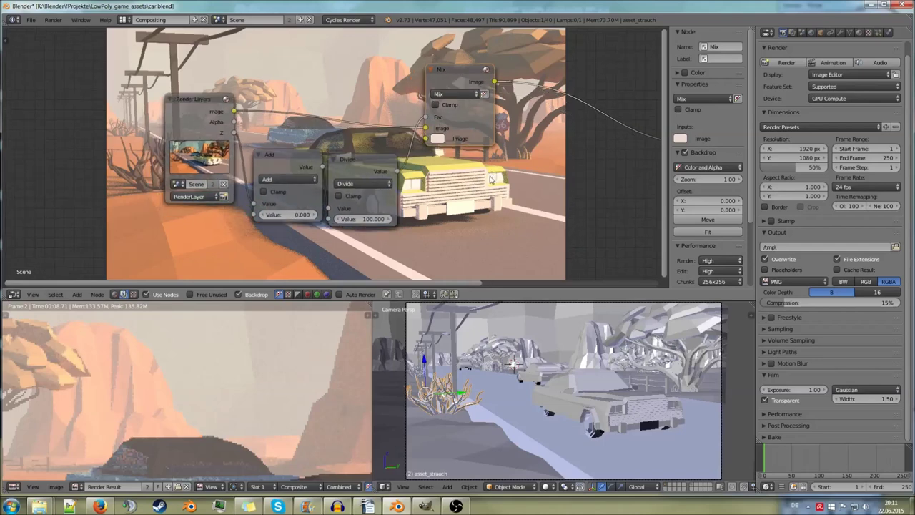
- Add a Color > Mix node to the compositor tree
key(shift+a)
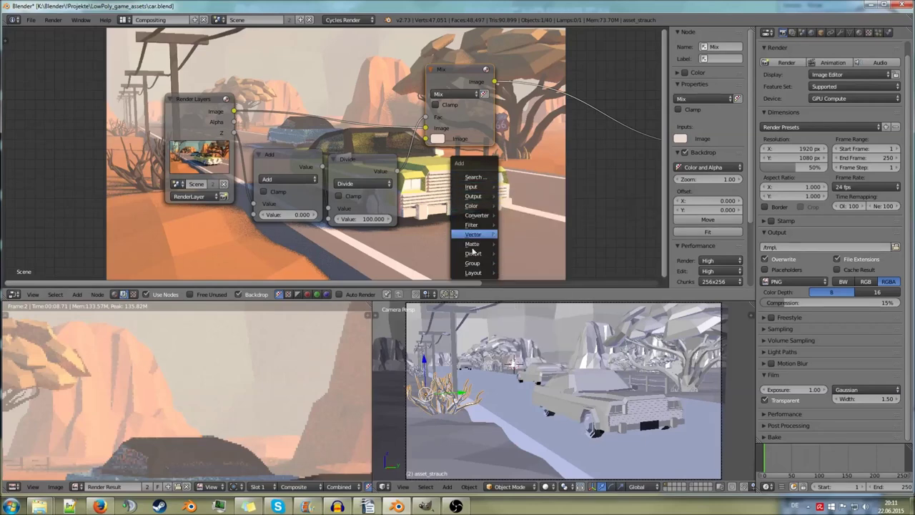
mouse_move(475, 228)
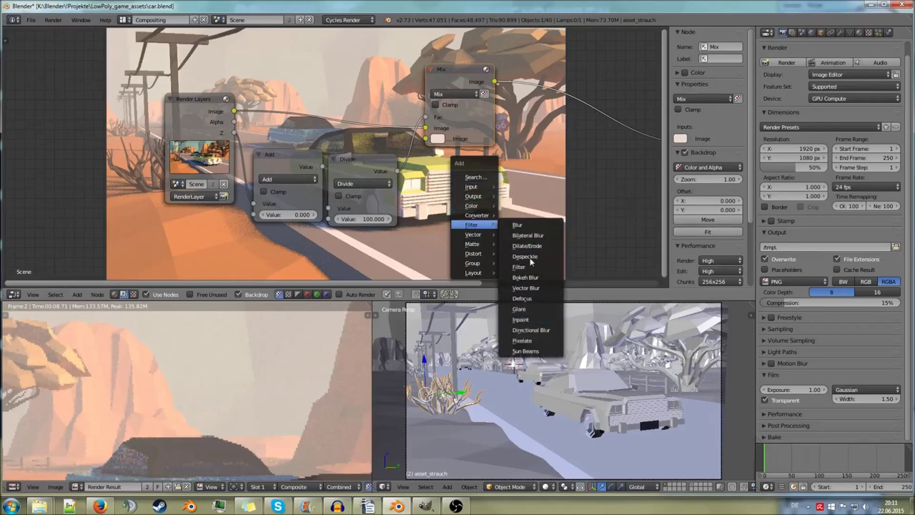
mouse_move(476, 197)
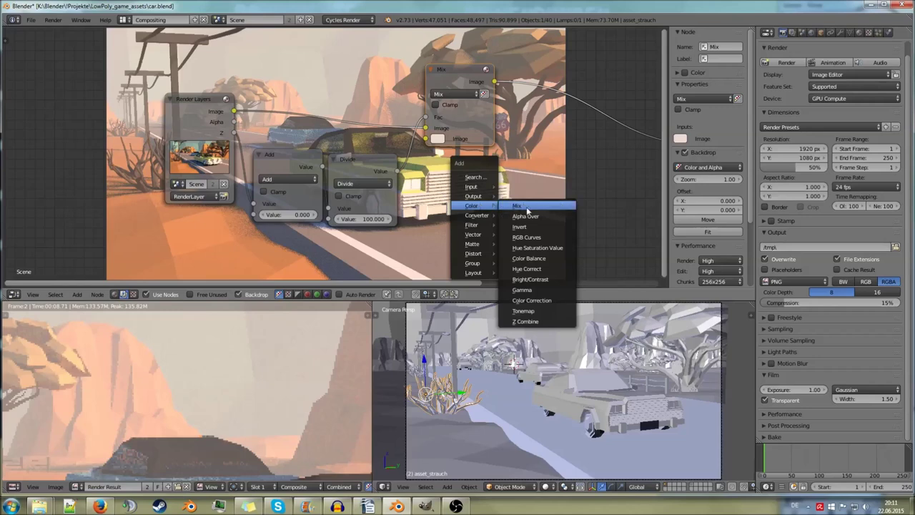
click(552, 207)
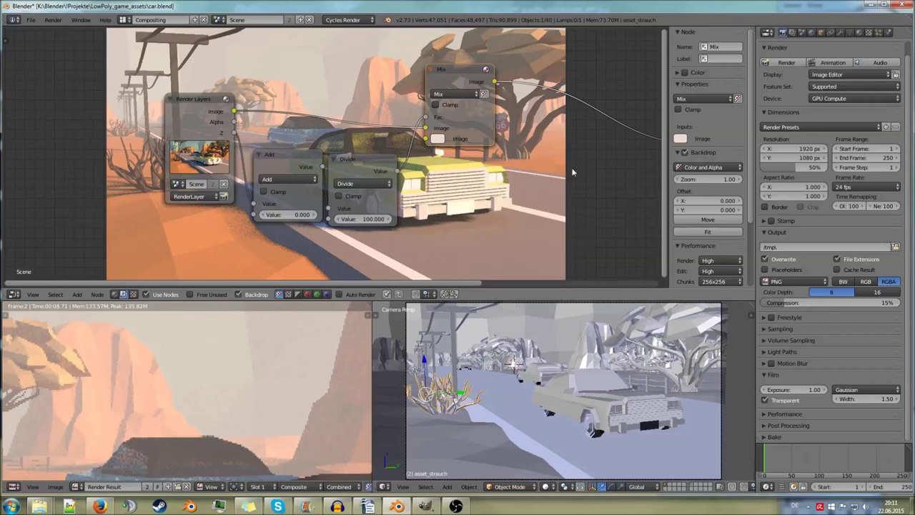
scroll(492, 209, up, 1)
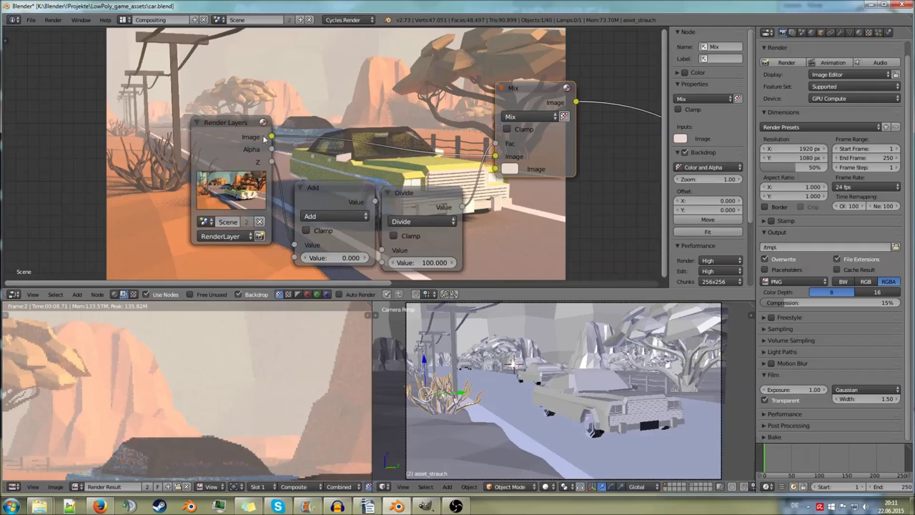
- Link the render image into the Mix node at factor 0.282 and pick its mist colour
drag(505, 156, 496, 156)
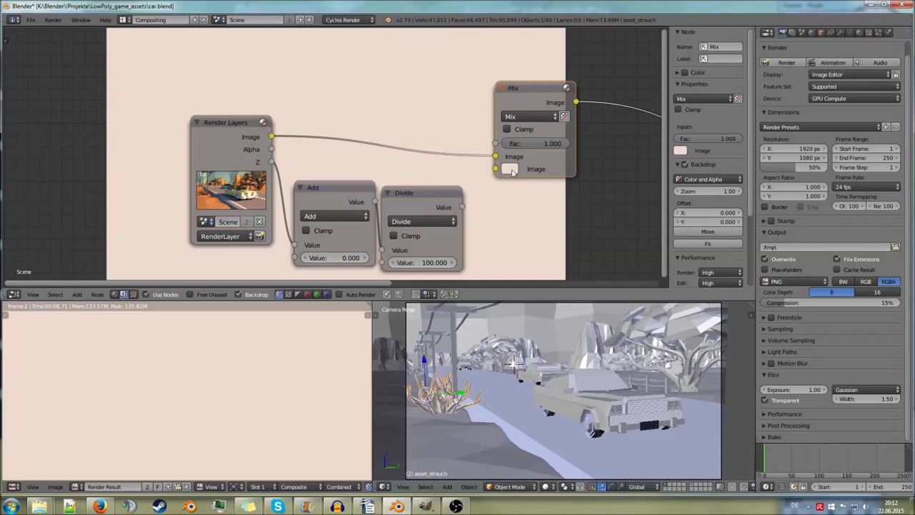
drag(566, 147, 524, 142)
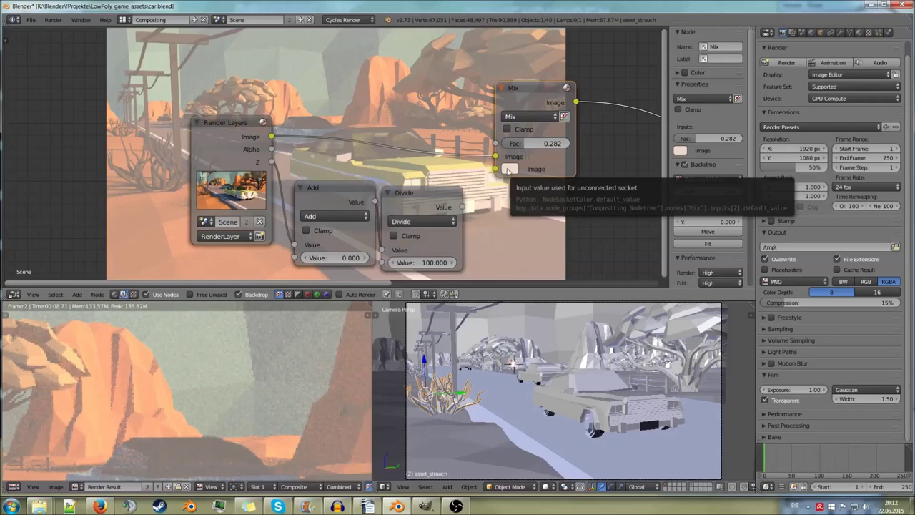
click(510, 170)
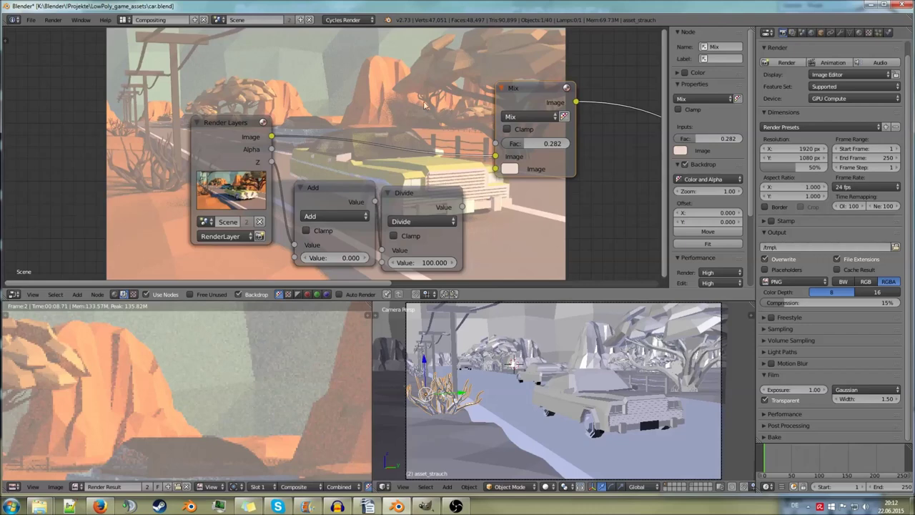
- Set the Mix node's second colour to a pale beige (RGB 0.746, 0.558, 0.465)
click(510, 168)
drag(591, 200, 583, 198)
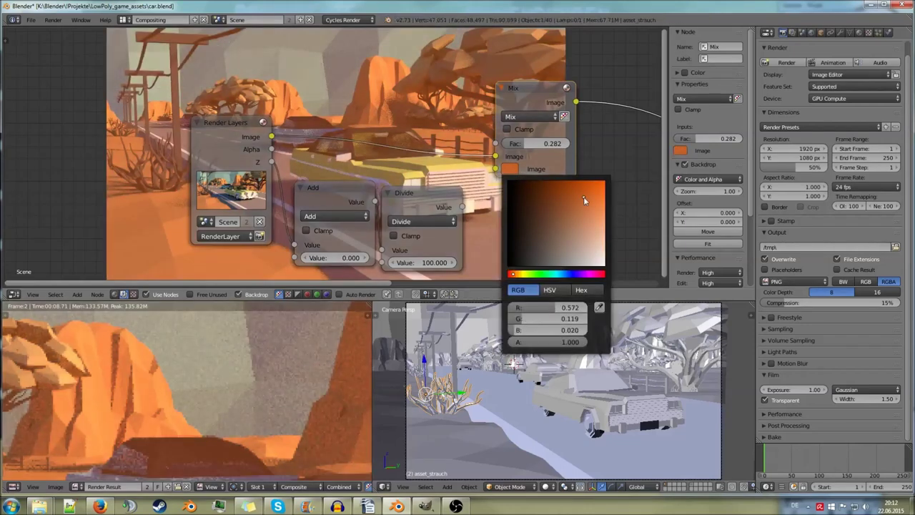
click(594, 249)
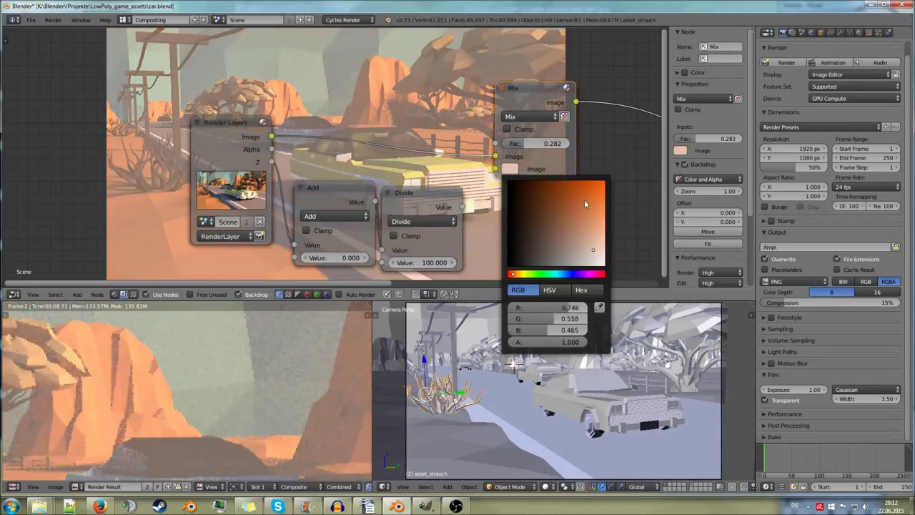
- Connect the Divide node's Value output to the Mix node's Fac input
drag(463, 207, 496, 145)
middle_drag(504, 207, 577, 209)
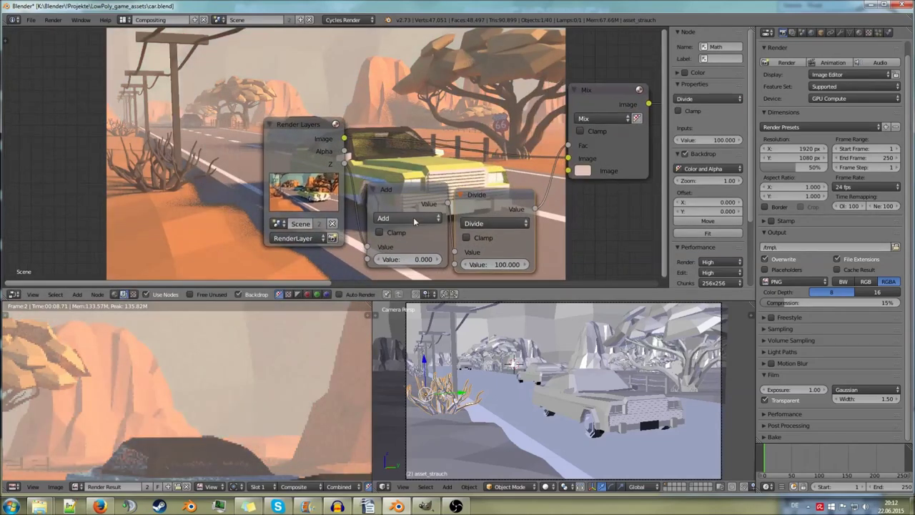
drag(482, 202, 486, 198)
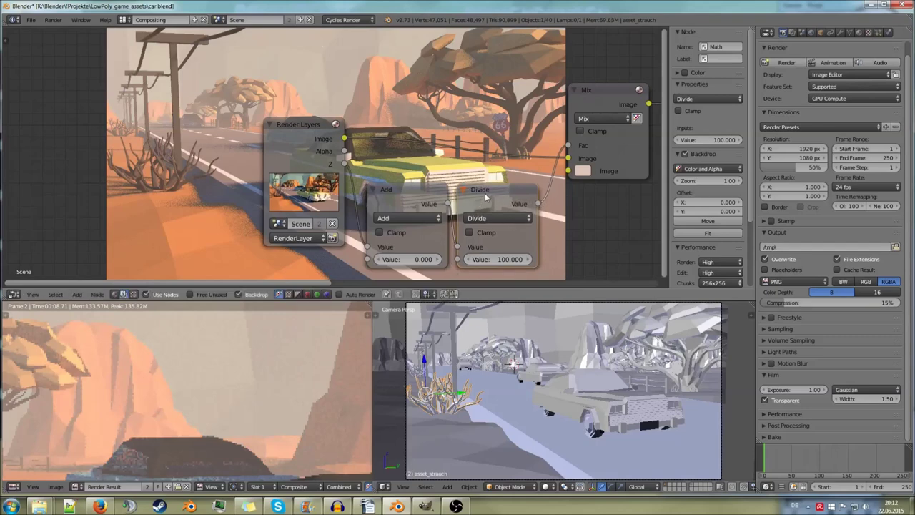
scroll(486, 199, up, 4)
middle_drag(452, 143, 418, 128)
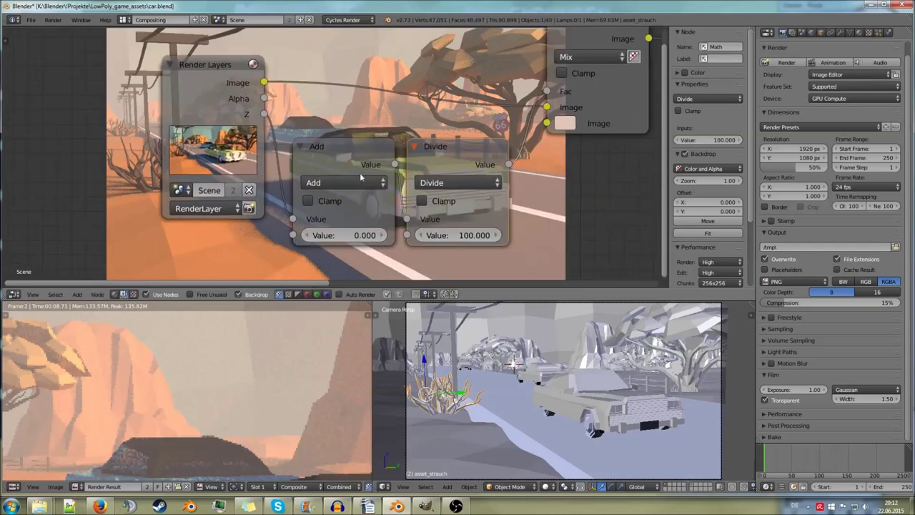
mouse_move(264, 114)
mouse_down()
mouse_move(328, 114)
mouse_move(268, 116)
mouse_up()
right_click(264, 114)
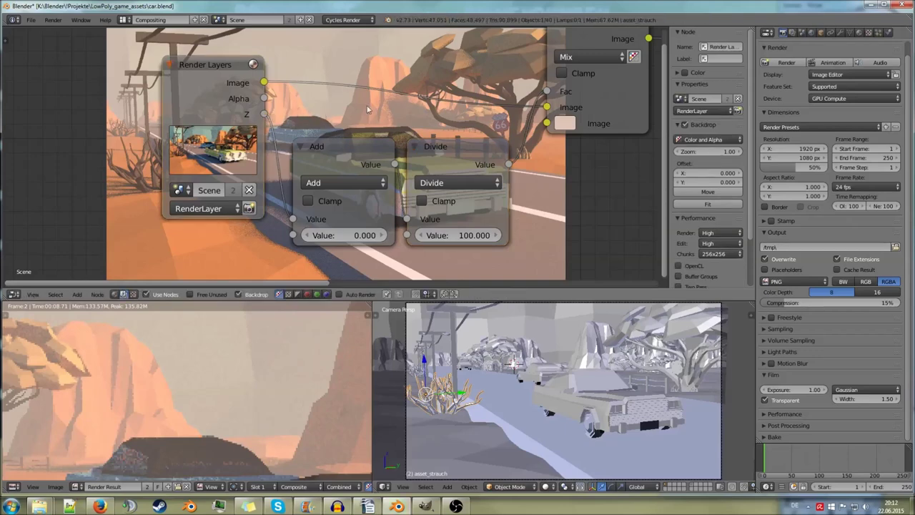
middle_drag(361, 104, 341, 109)
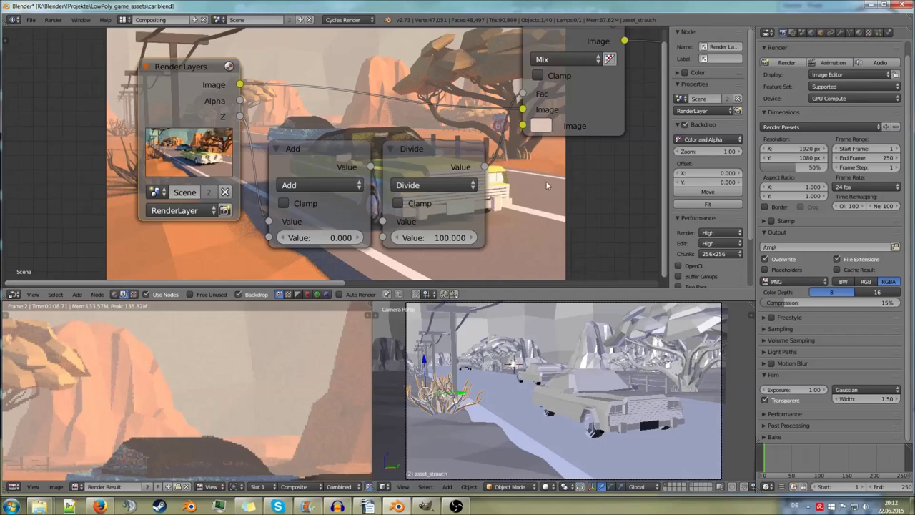
middle_drag(546, 180, 537, 194)
click(317, 164)
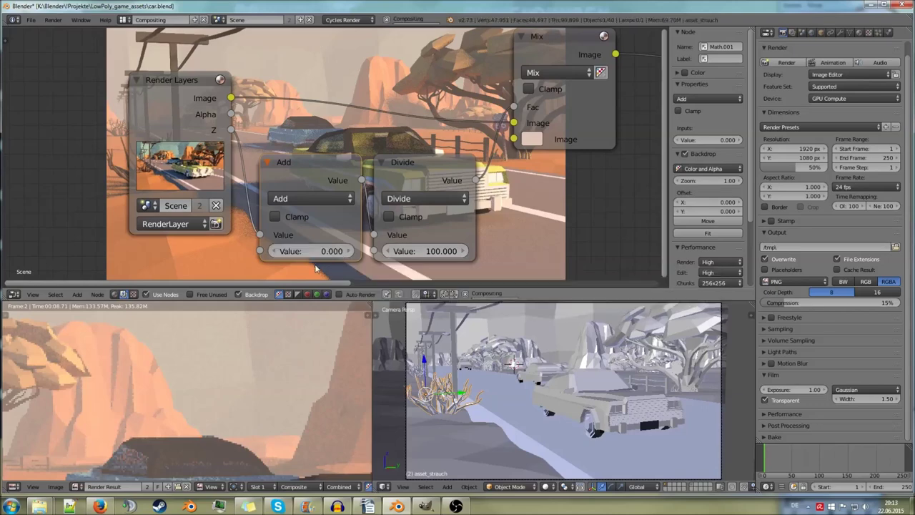
click(275, 250)
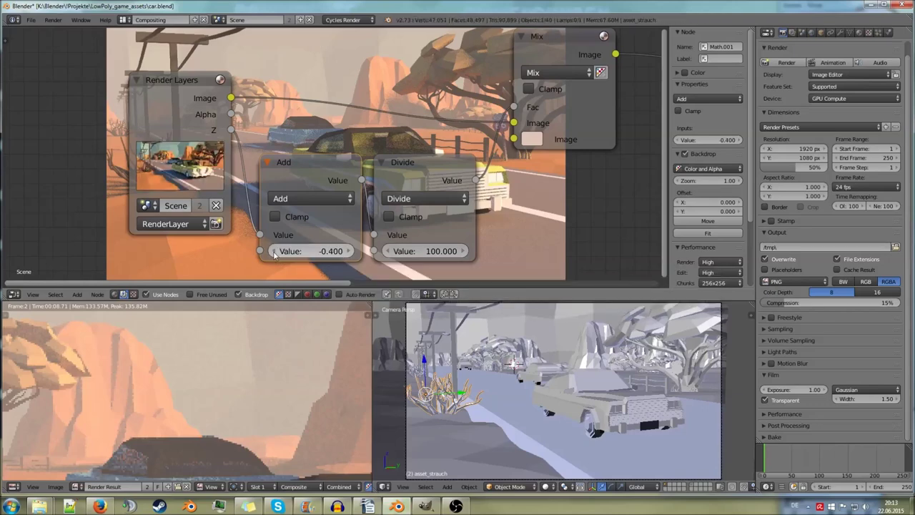
click(274, 251)
click(274, 250)
click(275, 251)
click(274, 250)
click(274, 251)
click(274, 250)
scroll(349, 251, down, 3)
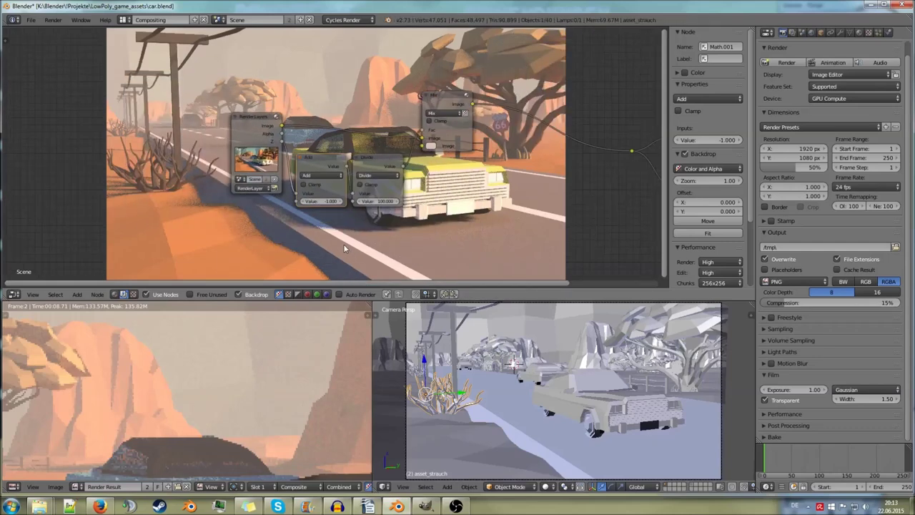
scroll(343, 244, up, 2)
click(324, 238)
text(0)
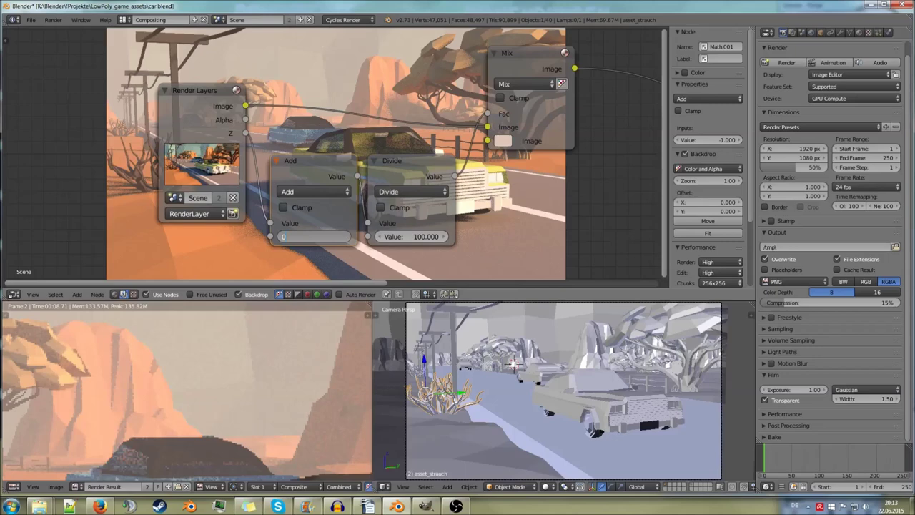
key(Return)
middle_drag(327, 159, 295, 165)
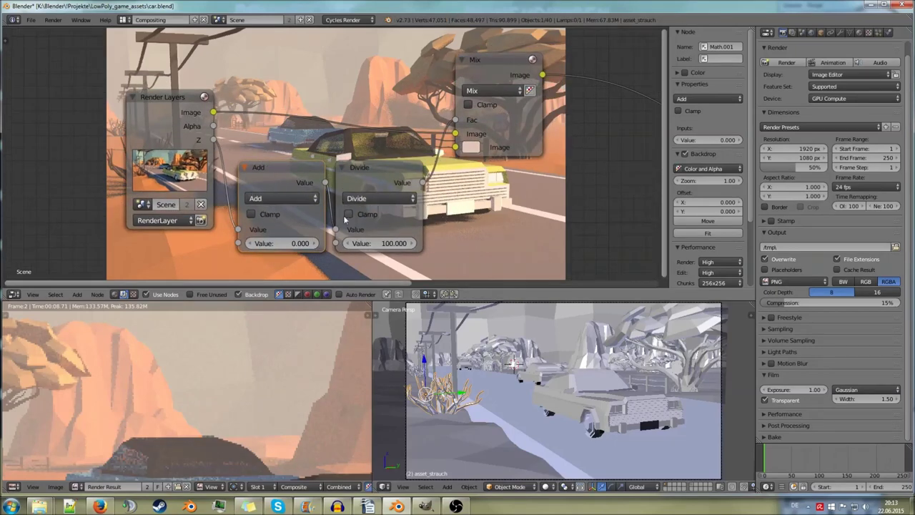
middle_drag(389, 214, 366, 219)
click(372, 181)
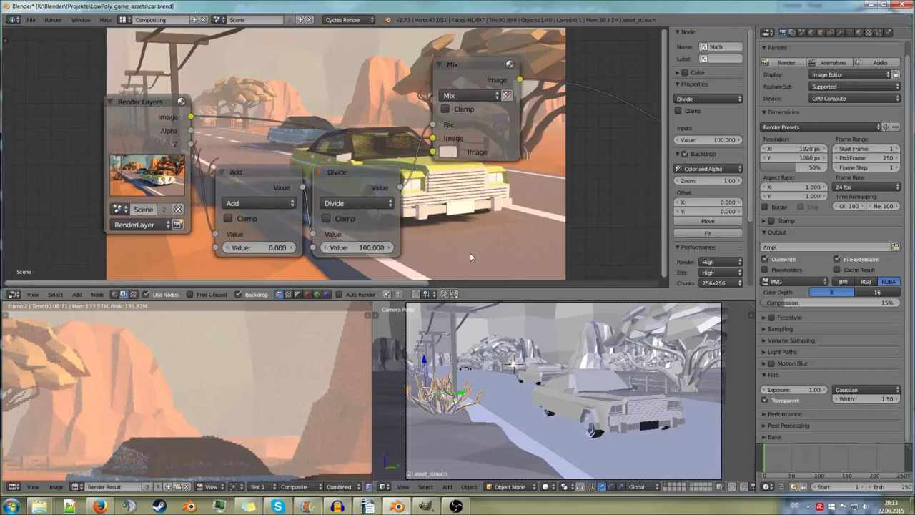
scroll(438, 256, down, 1)
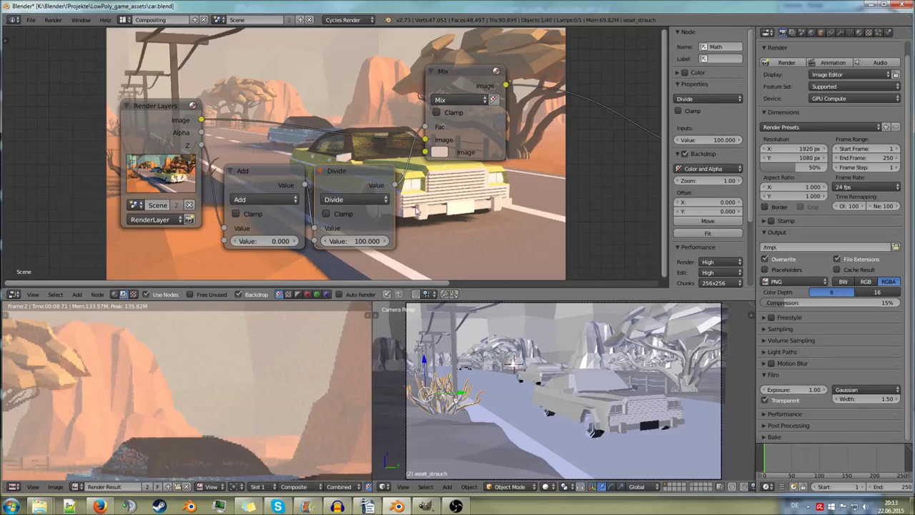
drag(361, 172, 363, 170)
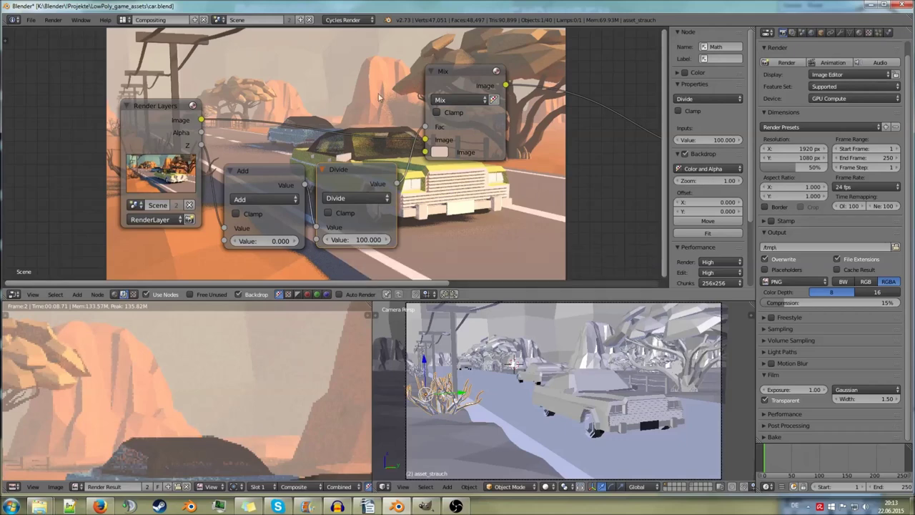
click(367, 199)
middle_drag(526, 150, 369, 174)
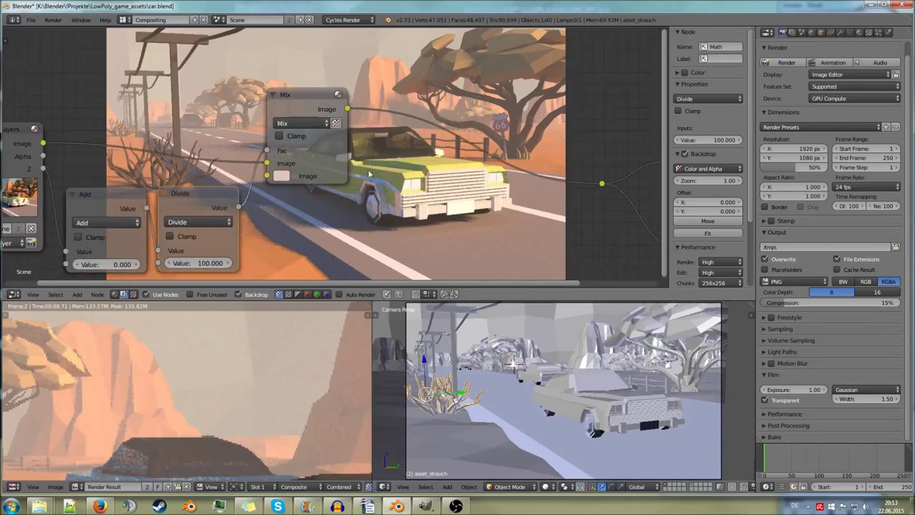
- Frame the node tree and place the Composite node above the Viewer node, beside Mix
key(Home)
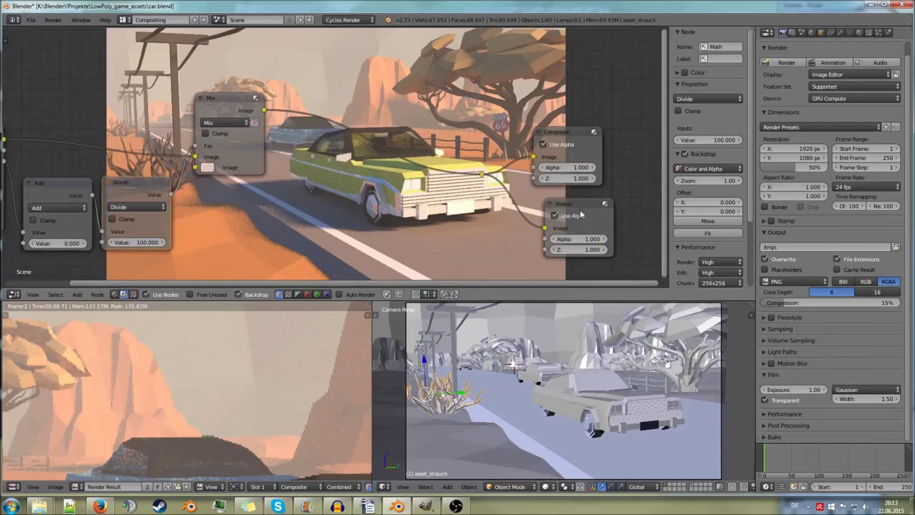
mouse_move(561, 143)
mouse_down()
mouse_move(562, 125)
mouse_move(565, 144)
mouse_move(575, 145)
mouse_up()
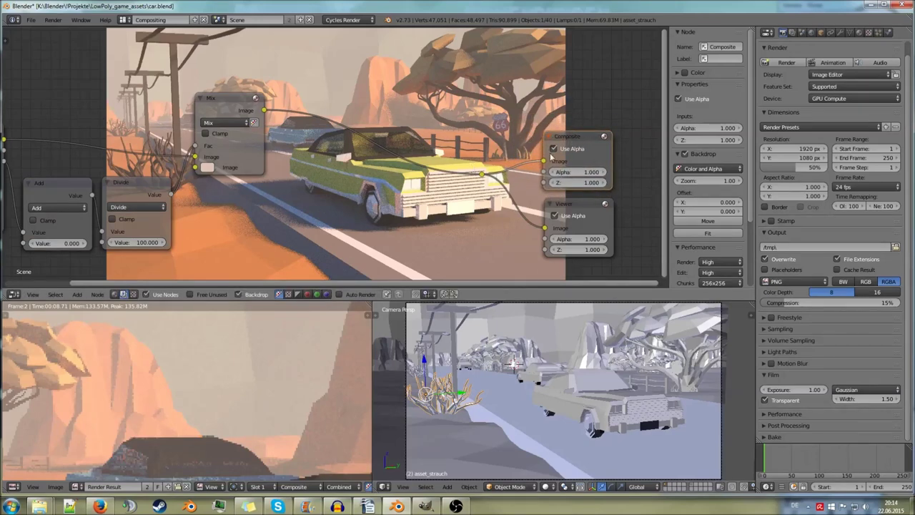
mouse_move(564, 203)
mouse_down()
mouse_move(564, 212)
mouse_move(575, 204)
mouse_up()
middle_drag(575, 203, 628, 243)
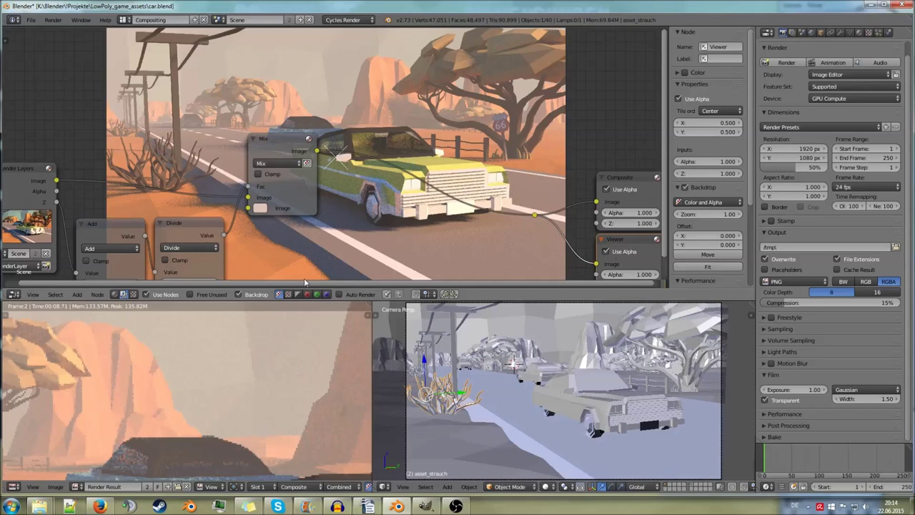
- Toggle the node backdrop off and back on to refresh it, then reframe the view
click(239, 293)
click(239, 293)
click(239, 293)
click(239, 293)
click(240, 293)
click(239, 293)
middle_drag(346, 254, 335, 189)
scroll(368, 214, down, 3)
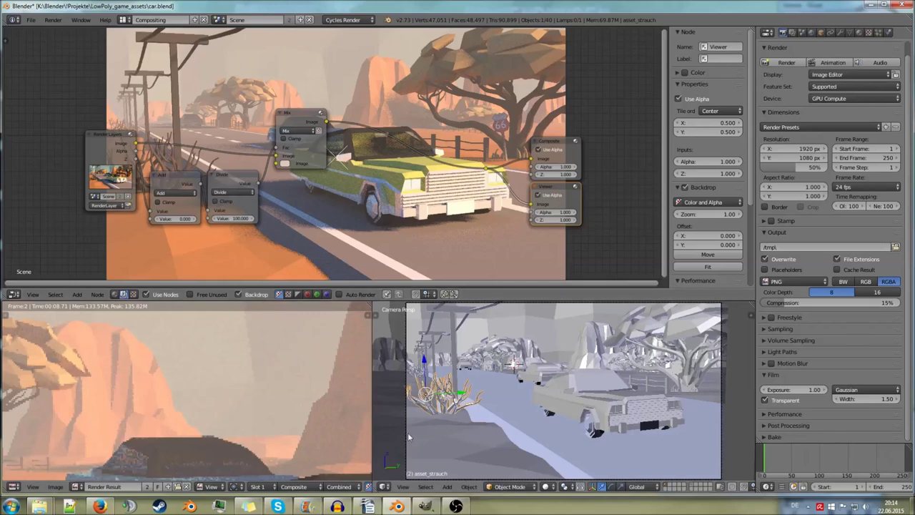
- In GIMP's cows.jpg window, choose Ellipse Select and fit the whole image in view
click(425, 506)
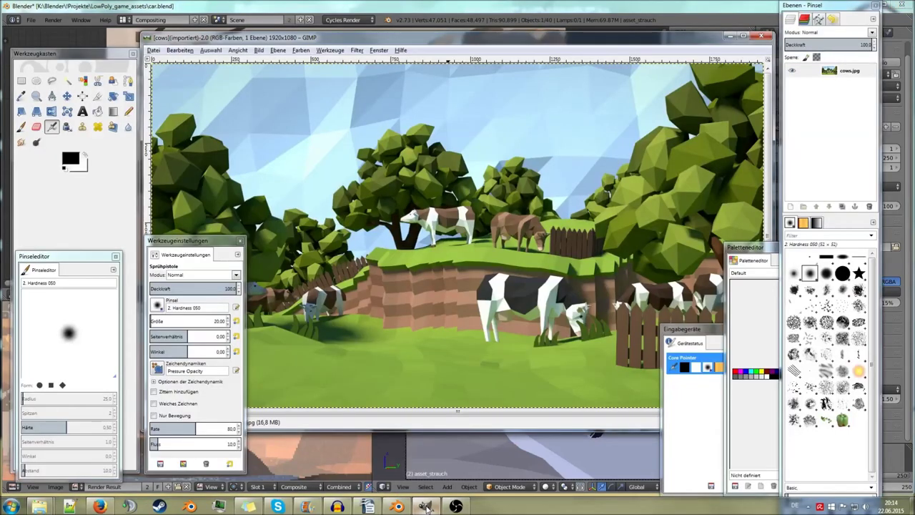
drag(496, 45, 493, 48)
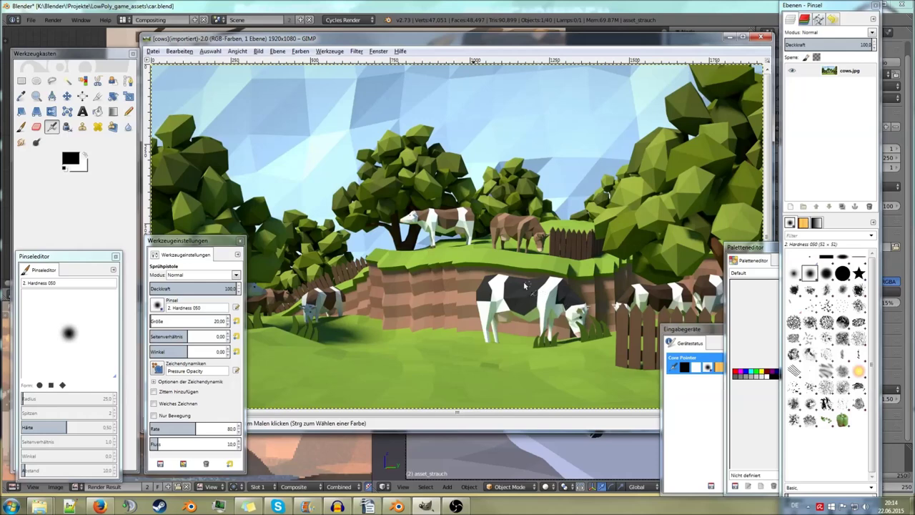
click(38, 80)
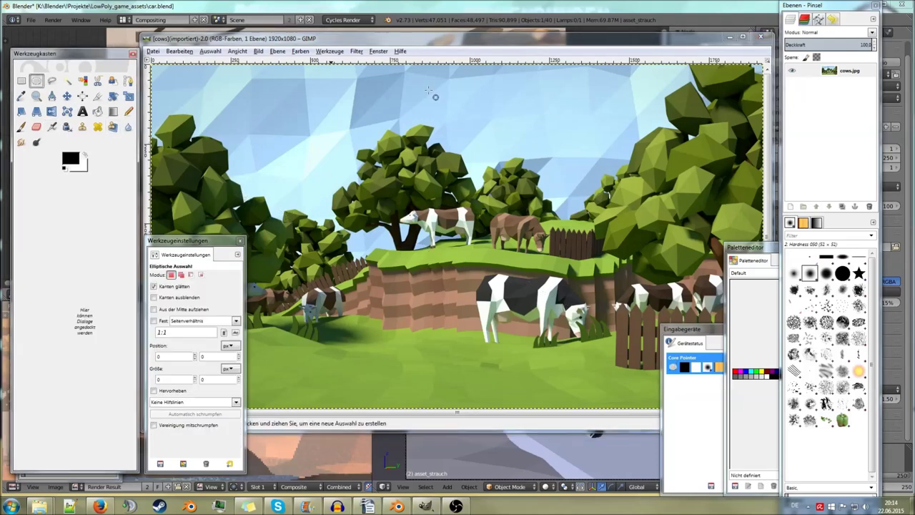
key(minus)
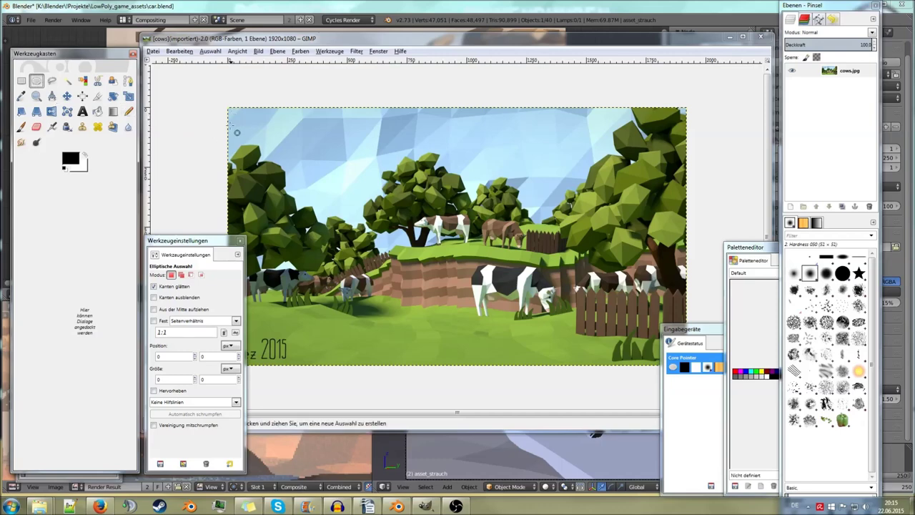
- Draw a large ellipse over most of the image and invert the selection
drag(235, 115, 679, 360)
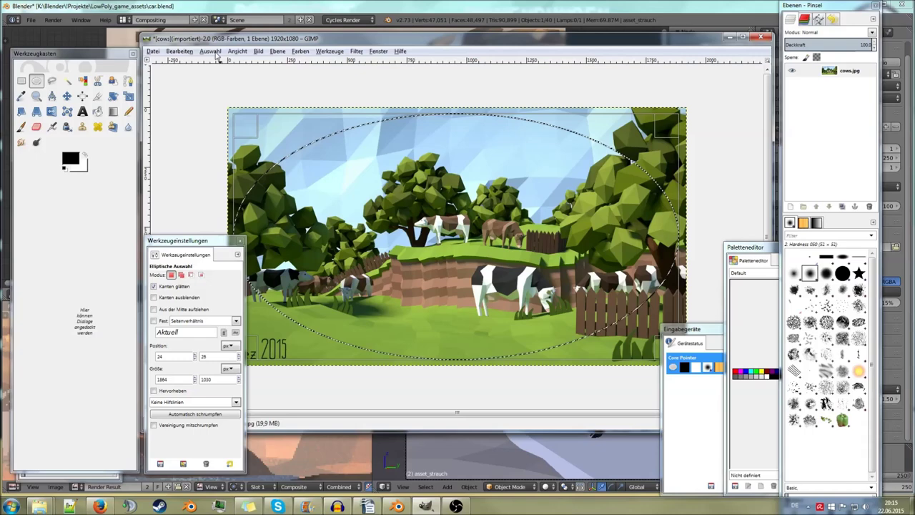
click(209, 52)
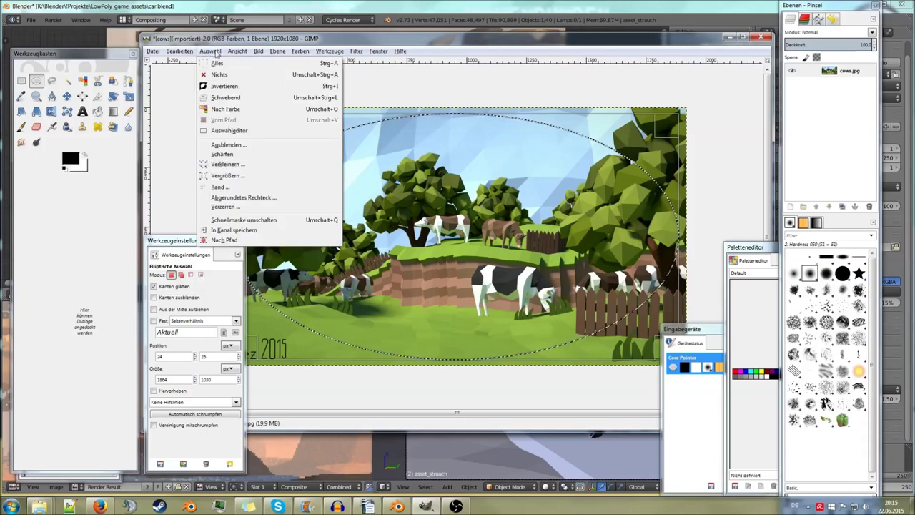
click(226, 88)
- Feather the inverted selection by 500 px
click(209, 52)
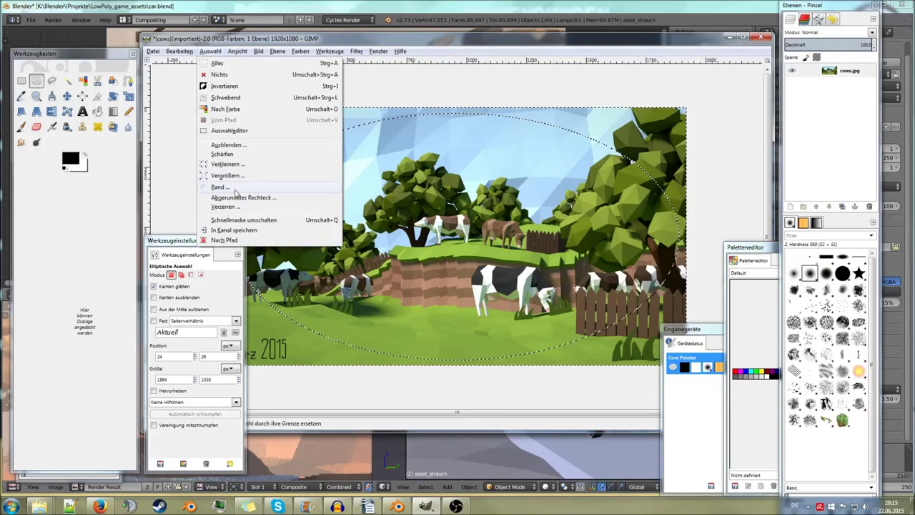
click(257, 146)
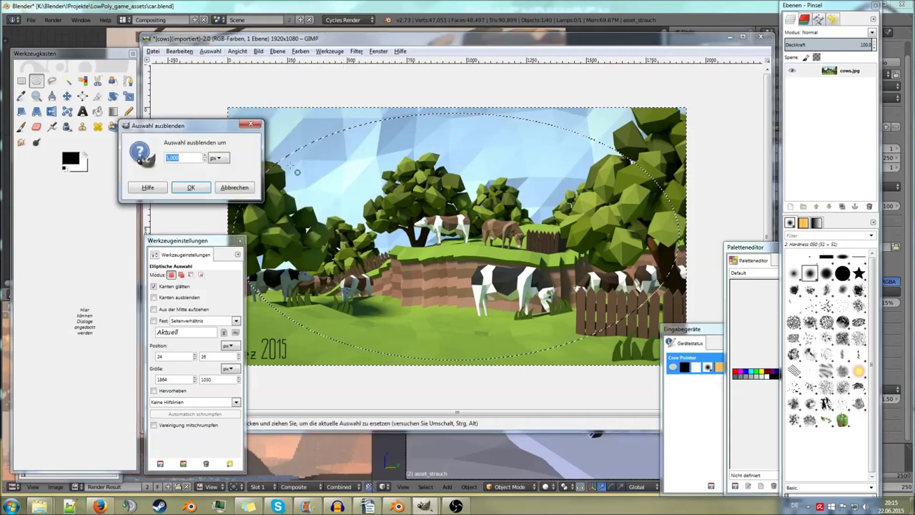
text(500)
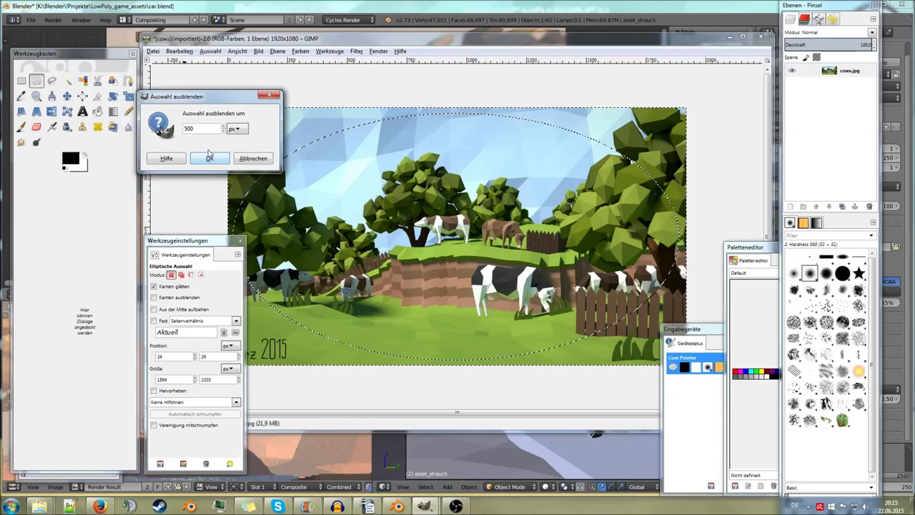
click(208, 160)
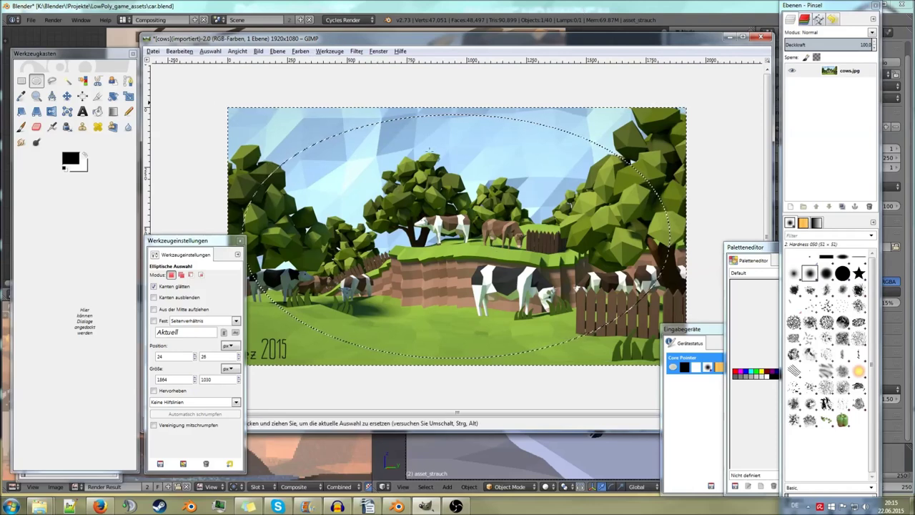
click(328, 51)
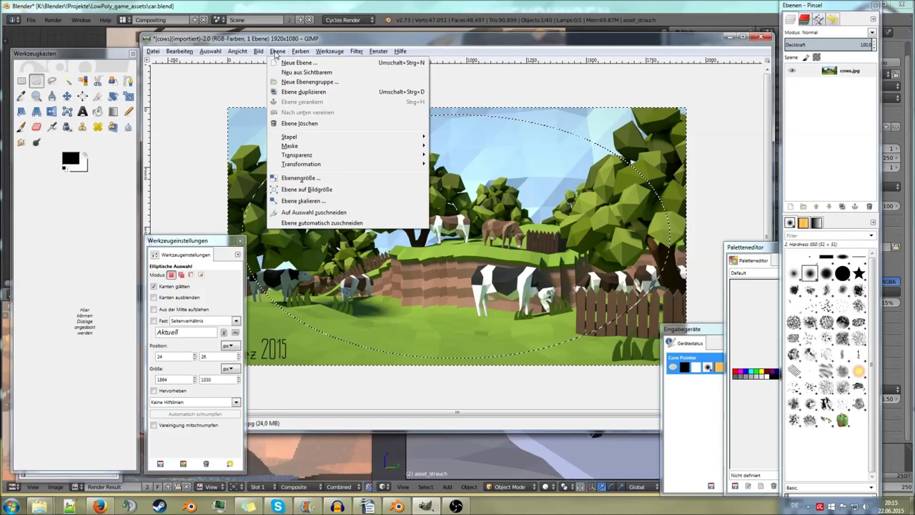
- Darken the selected outer area with Brightness-Contrast at brightness -91
mouse_move(299, 54)
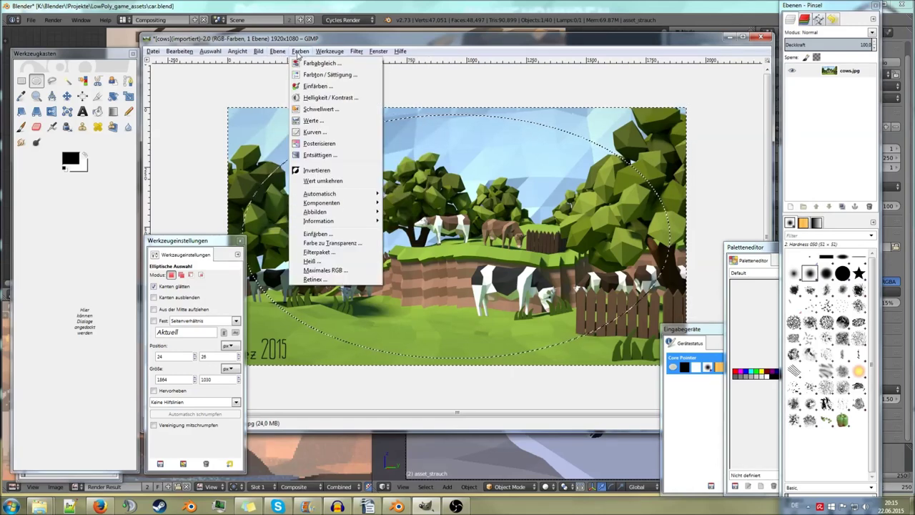
click(342, 98)
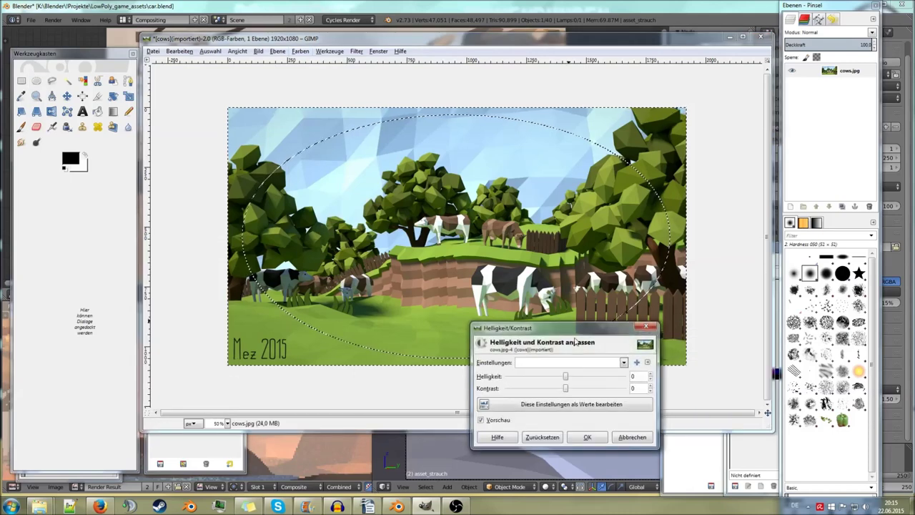
drag(579, 328, 685, 270)
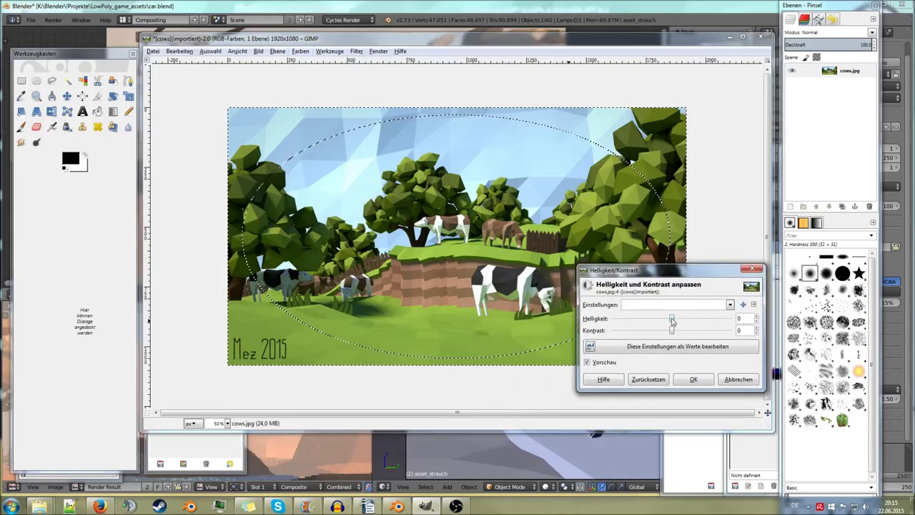
drag(672, 320, 631, 321)
drag(671, 271, 773, 302)
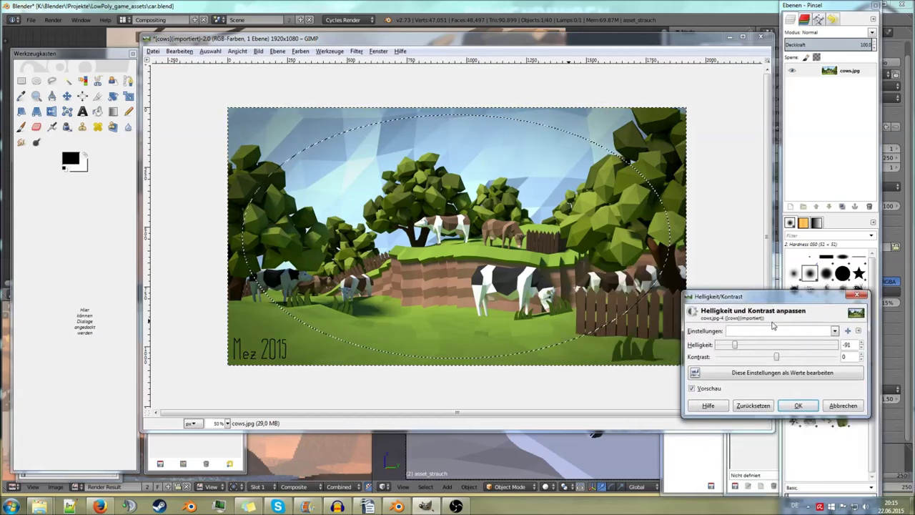
click(782, 406)
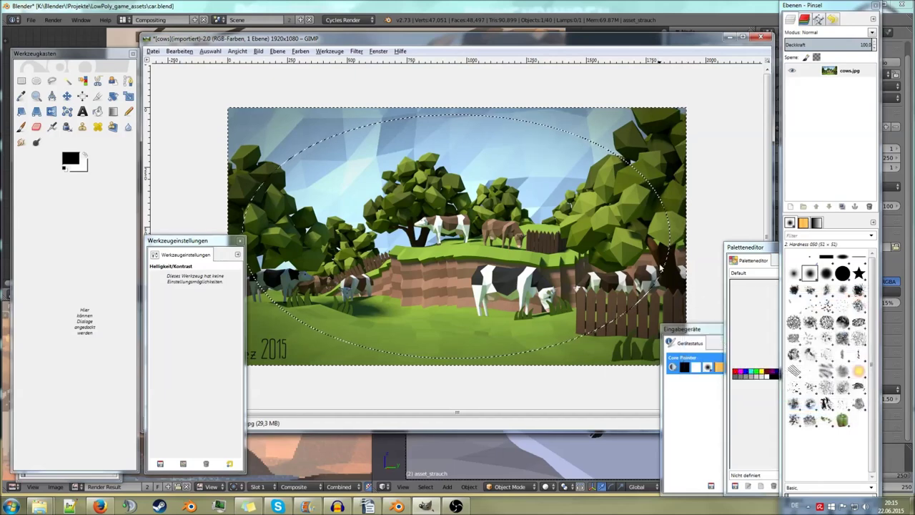
- Clear the selection and zoom out and back in to check the vignette
key(ctrl+shift+a)
ctrl+scroll(658, 266, down, 2)
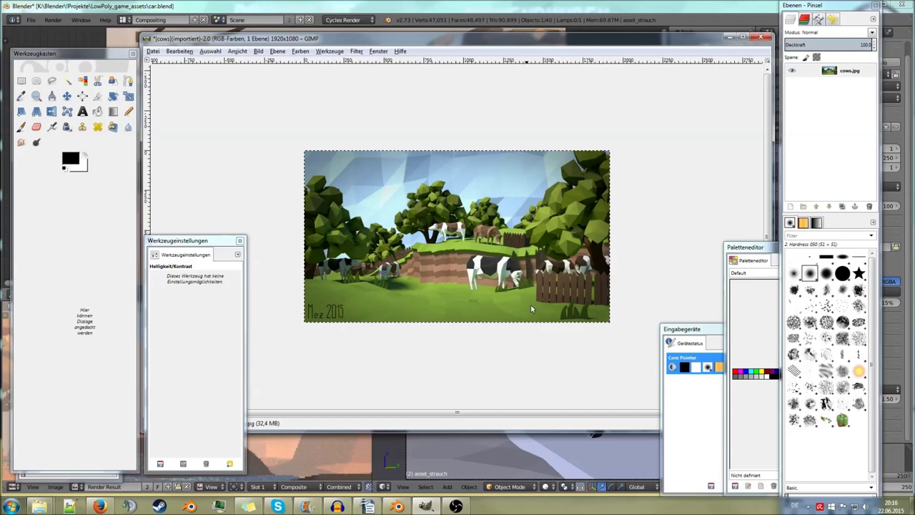
ctrl+scroll(465, 286, up, 1)
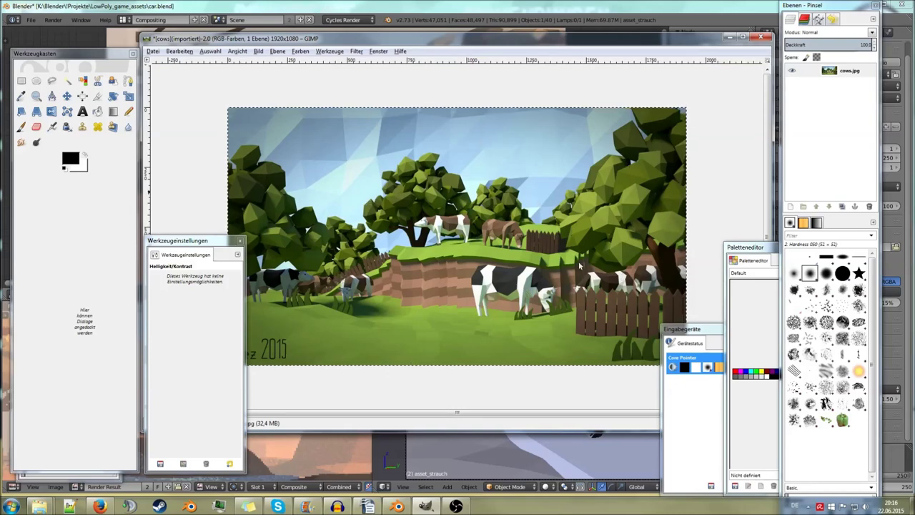
key(minus)
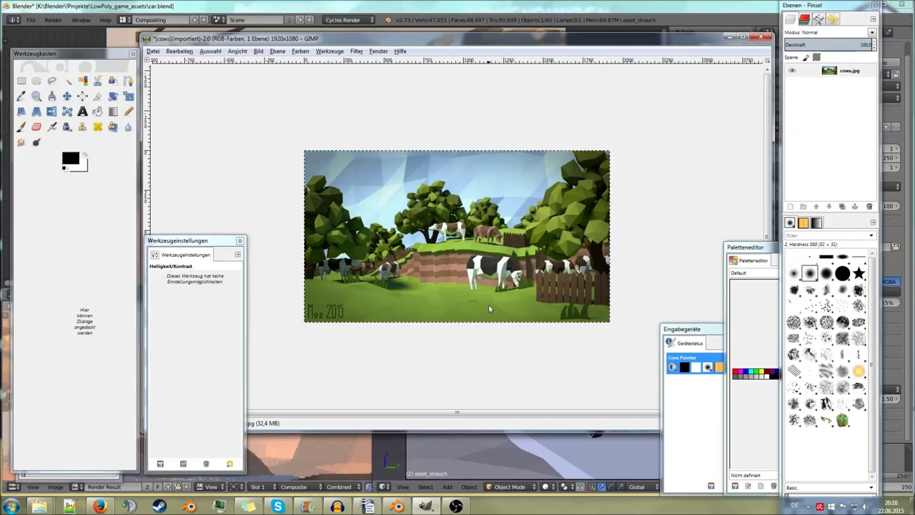
key(plus)
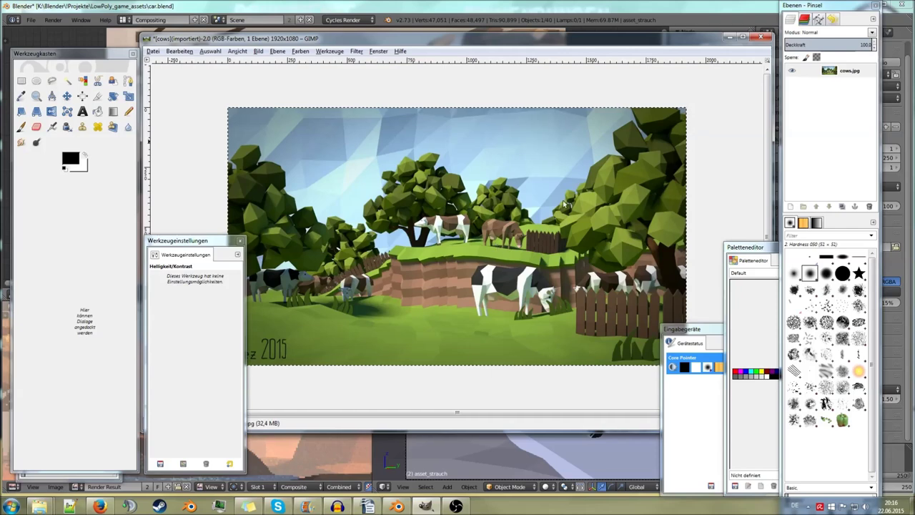
- Apply Hue-Saturation to the cows image with Saturation 22 and Lightness -20
click(300, 51)
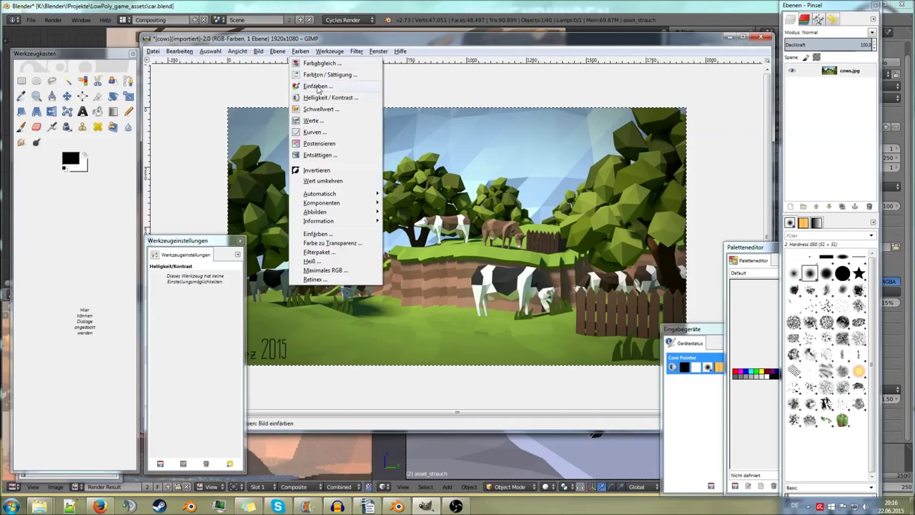
click(527, 77)
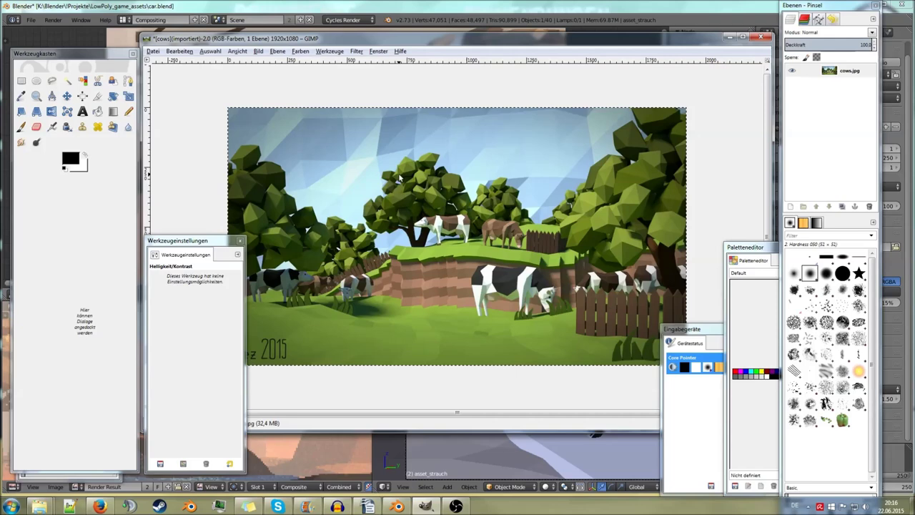
click(331, 52)
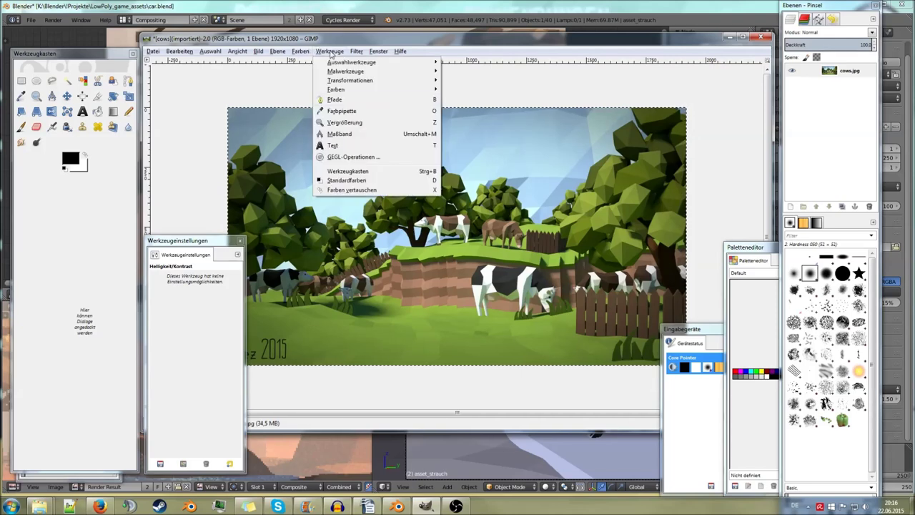
mouse_move(301, 50)
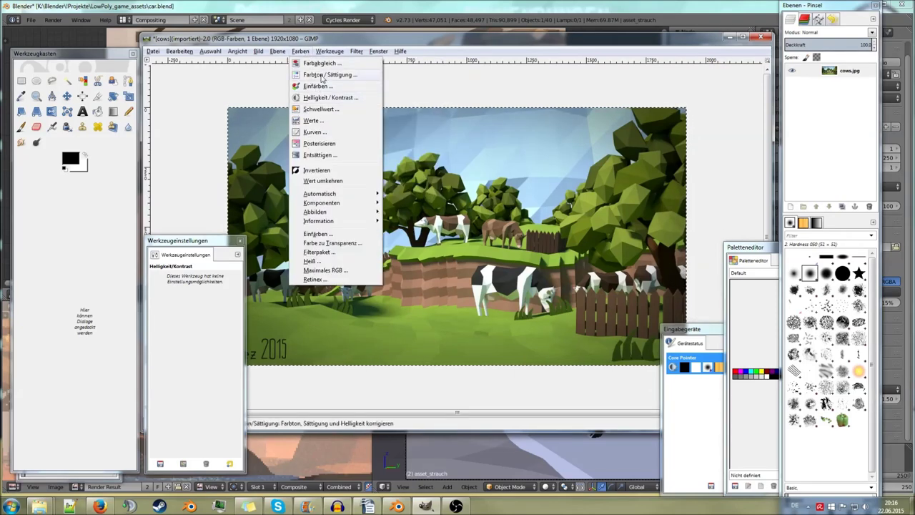
click(325, 75)
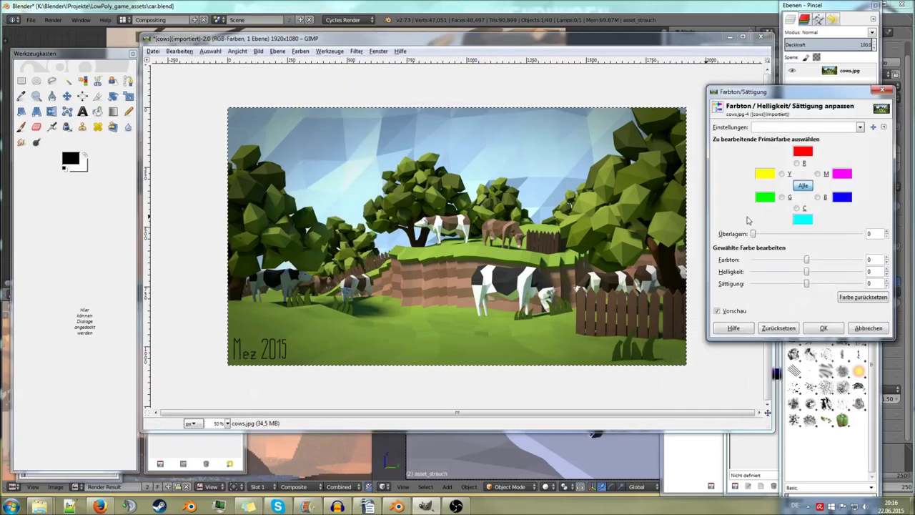
drag(807, 285, 819, 285)
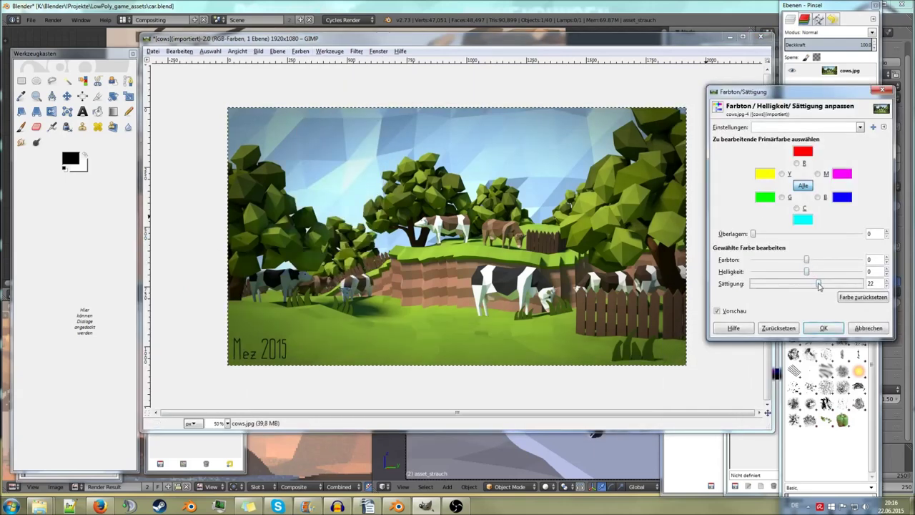
drag(807, 272, 796, 275)
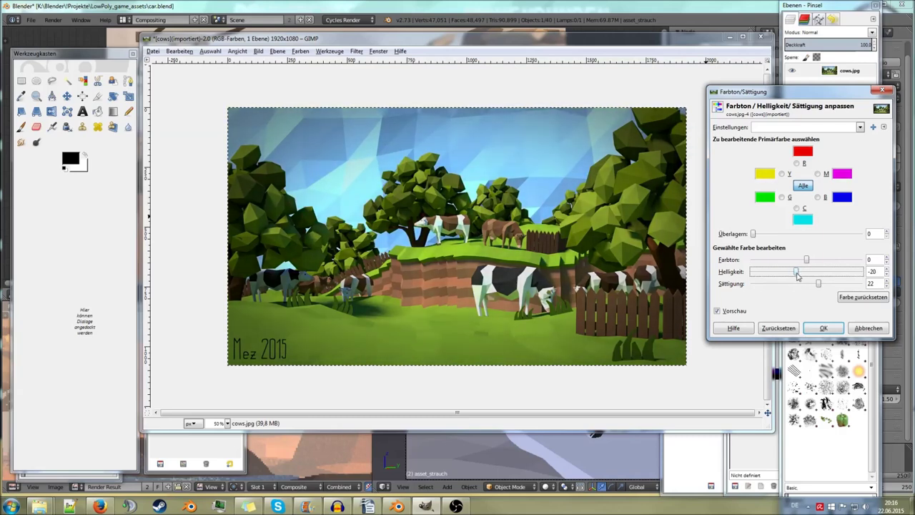
click(824, 328)
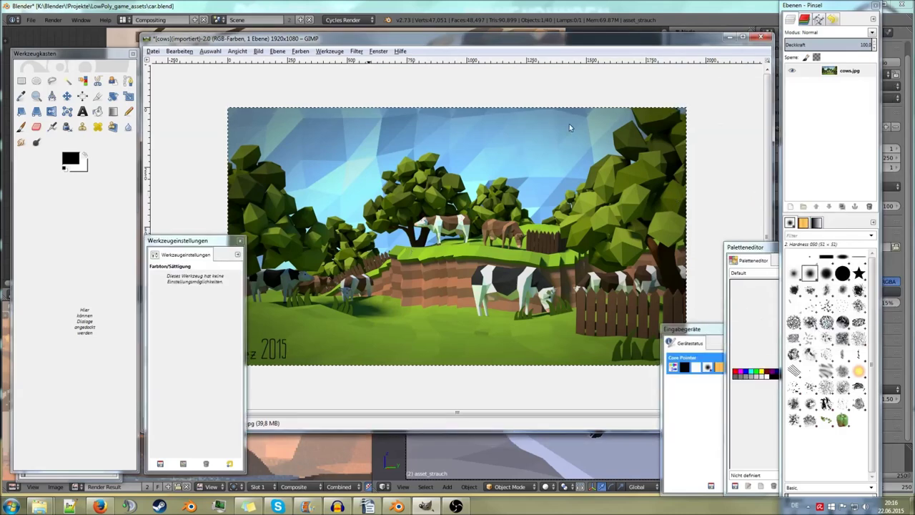